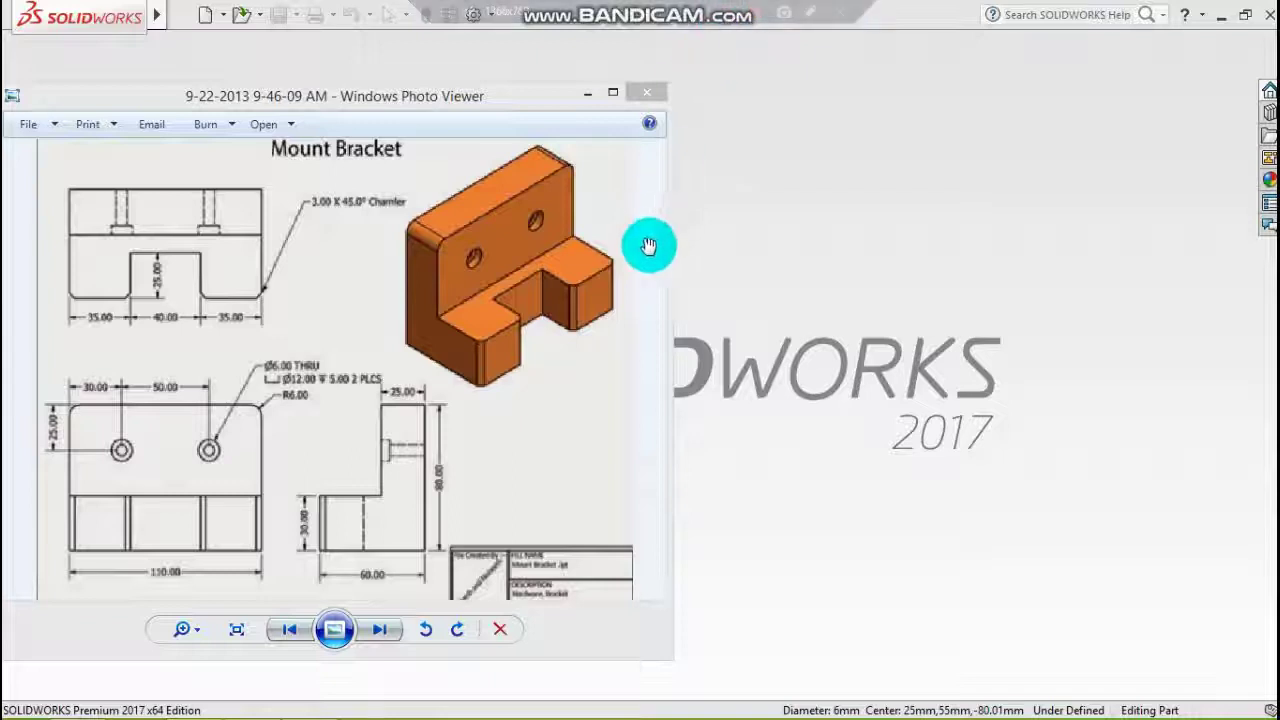
# Look over the Mount Bracket reference drawing in Windows Photo Viewer.
pyautogui.click(638, 285)
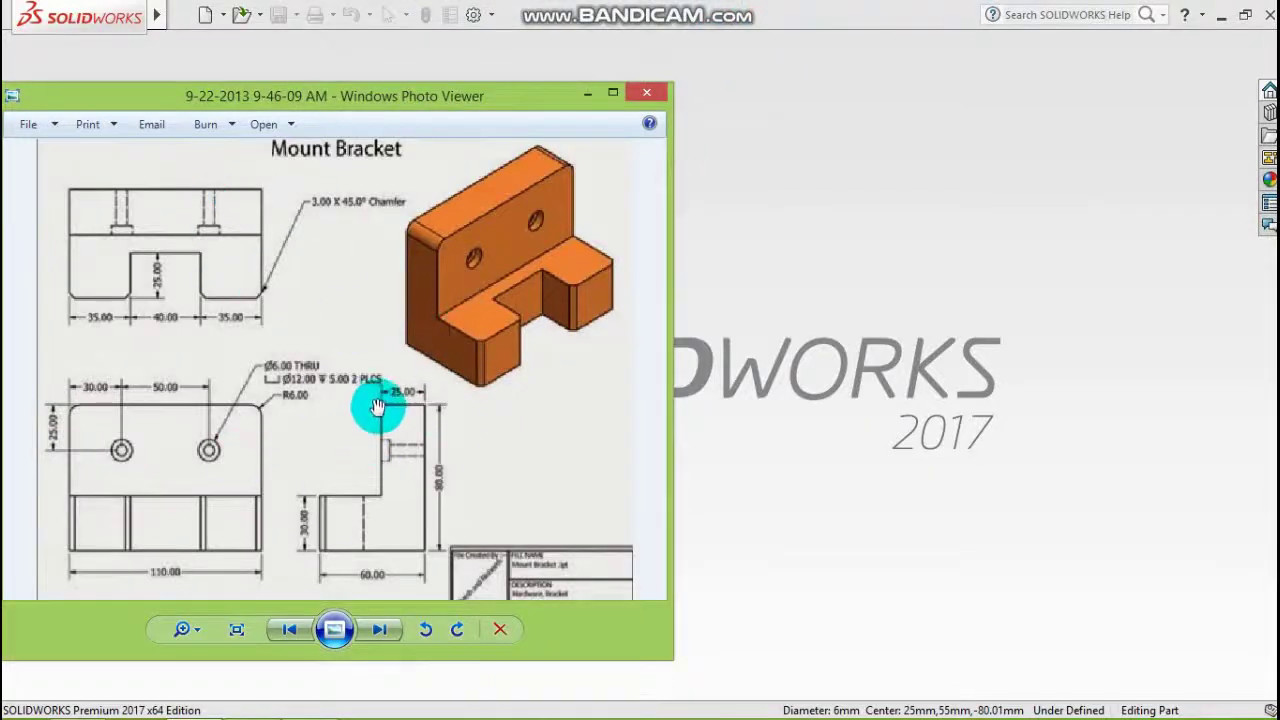
# Create a new part and start a sketch on the Front Plane.
pyautogui.click(208, 20)
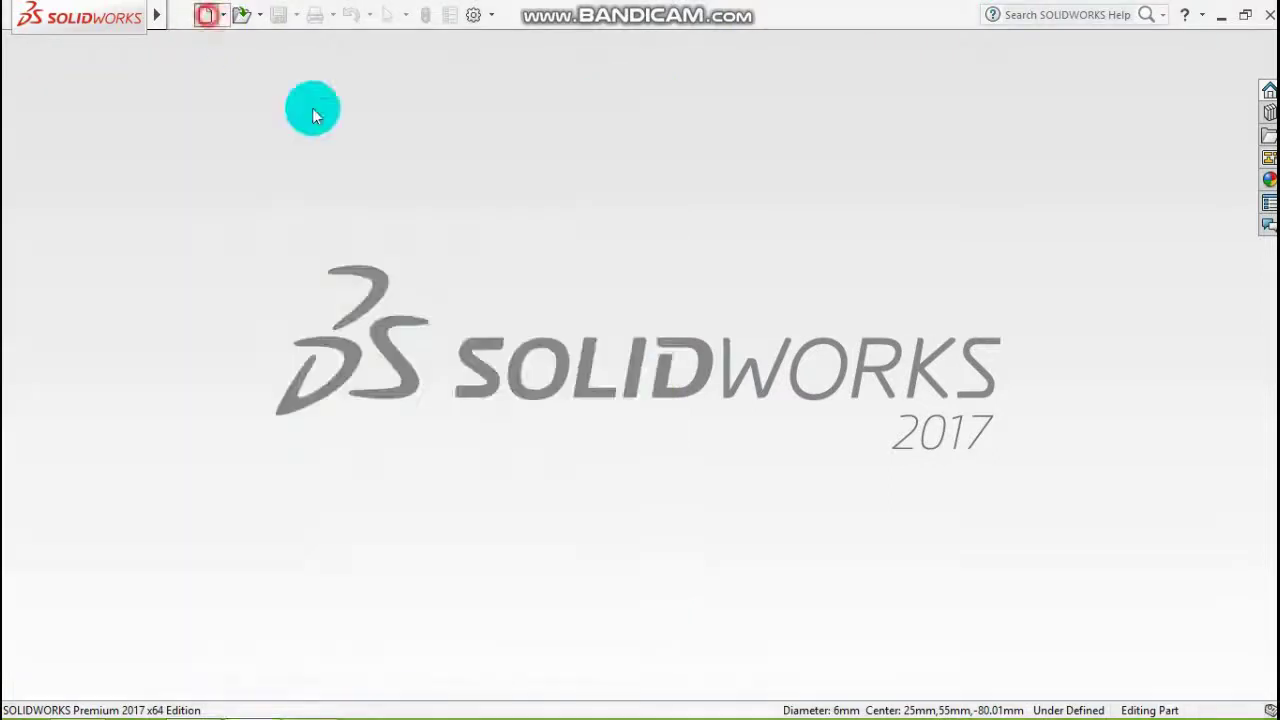
pyautogui.click(692, 570)
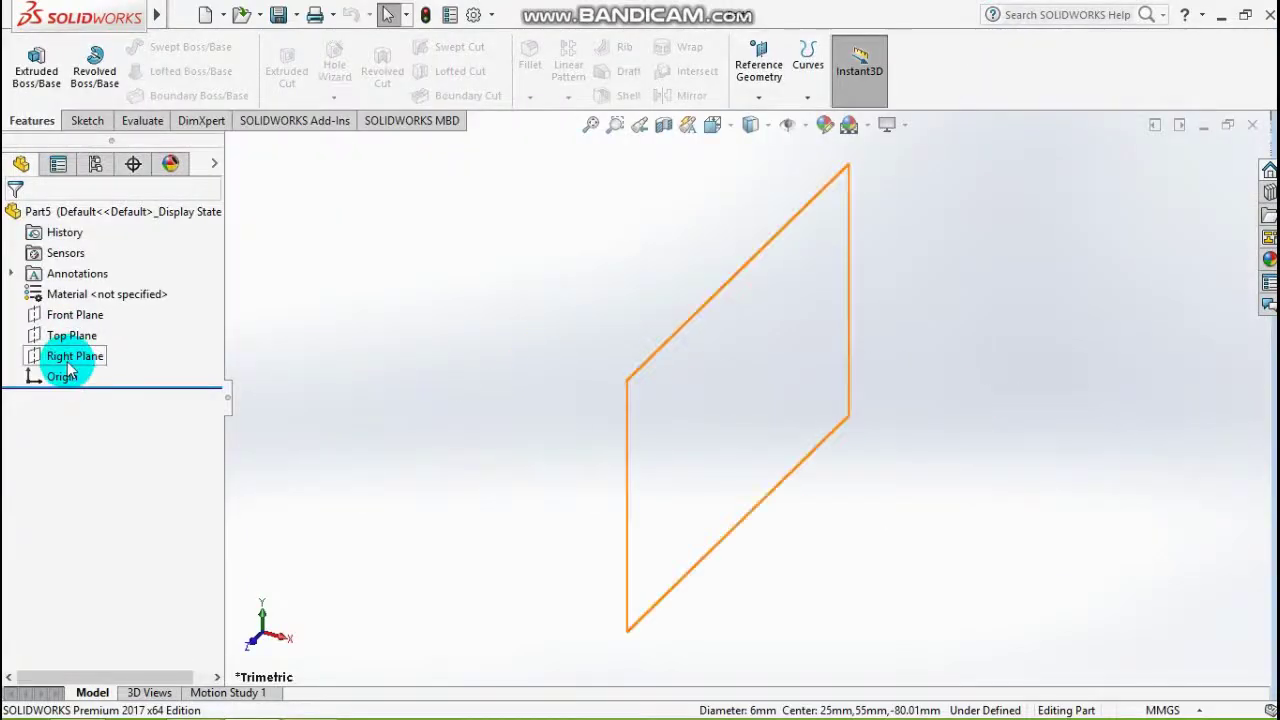
pyautogui.rightClick(57, 318)
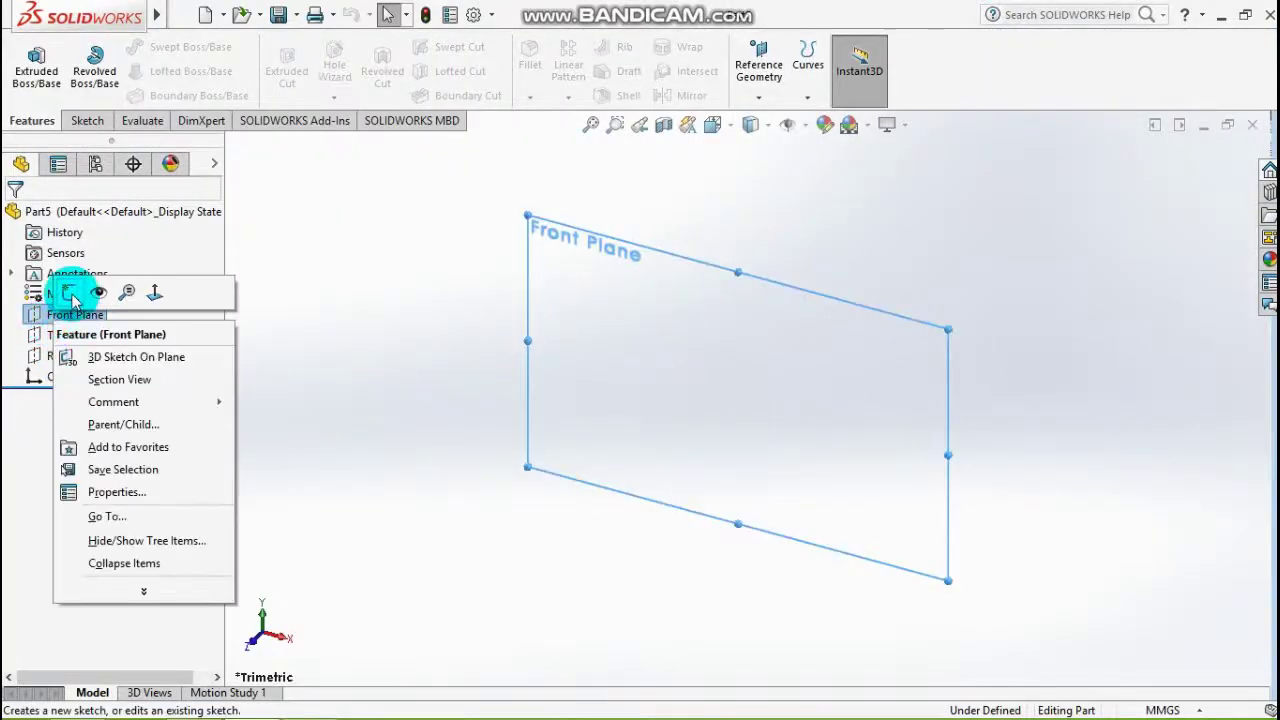
pyautogui.click(69, 293)
# Draw the closed six-line L-shaped profile starting from the origin.
pyautogui.click(128, 47)
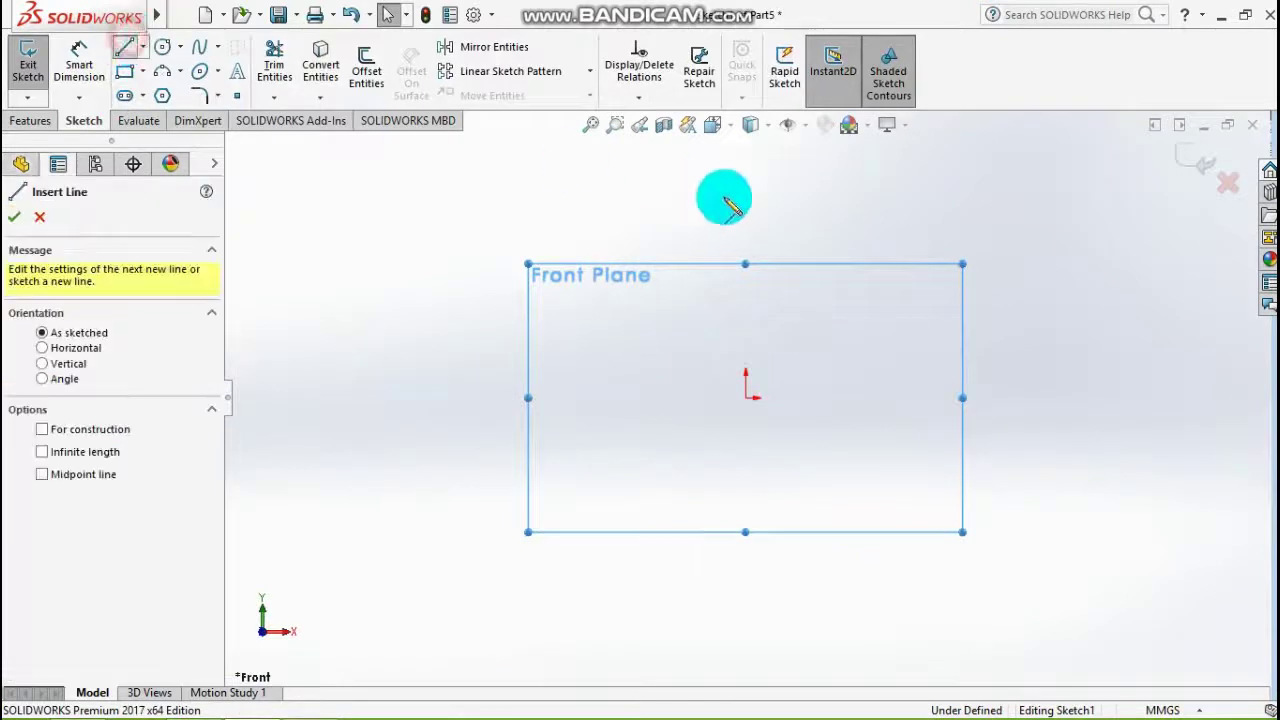
pyautogui.moveTo(745, 288)
pyautogui.mouseDown()
pyautogui.moveTo(745, 397)
pyautogui.moveTo(844, 396)
pyautogui.mouseUp()
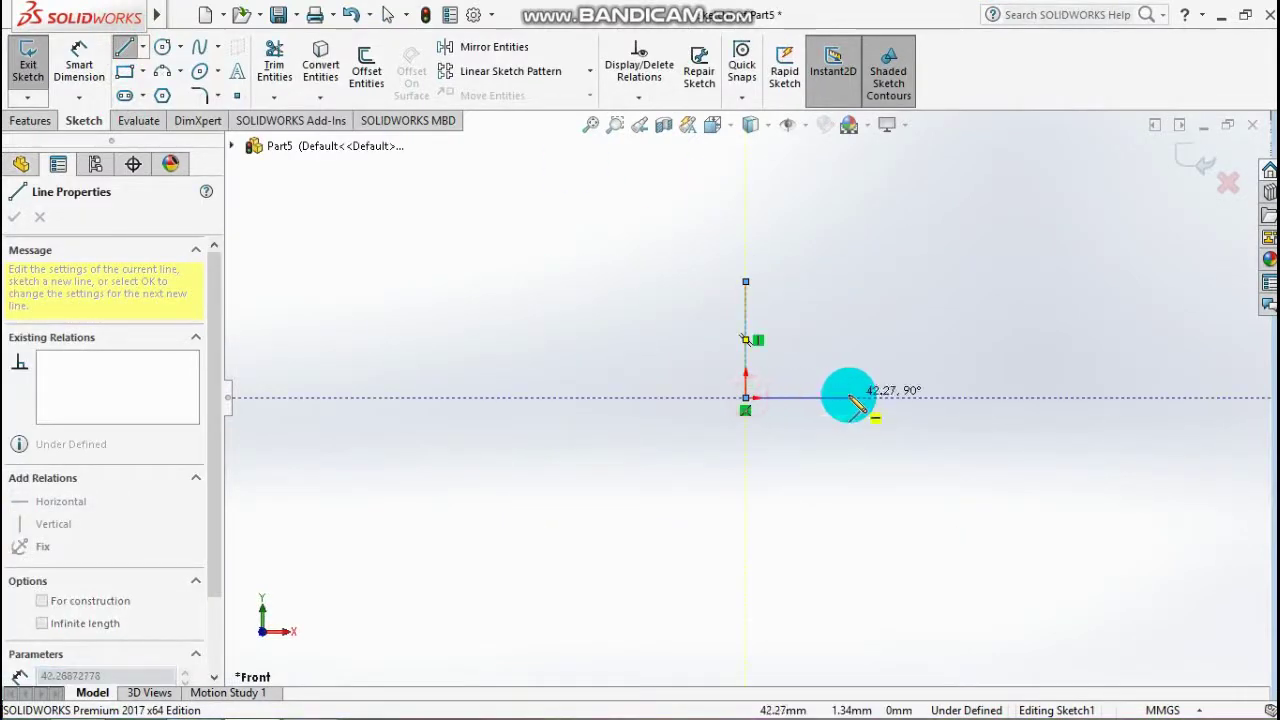
pyautogui.click(848, 397)
pyautogui.click(848, 373)
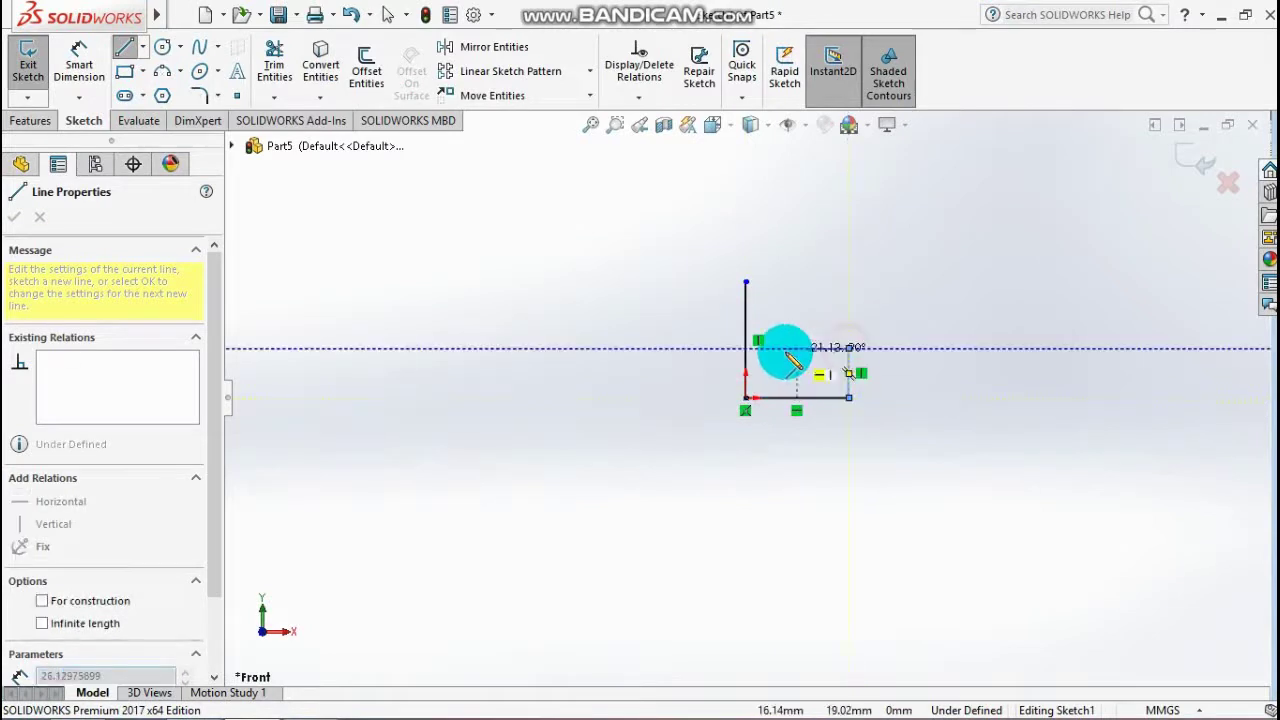
pyautogui.click(785, 349)
pyautogui.click(785, 282)
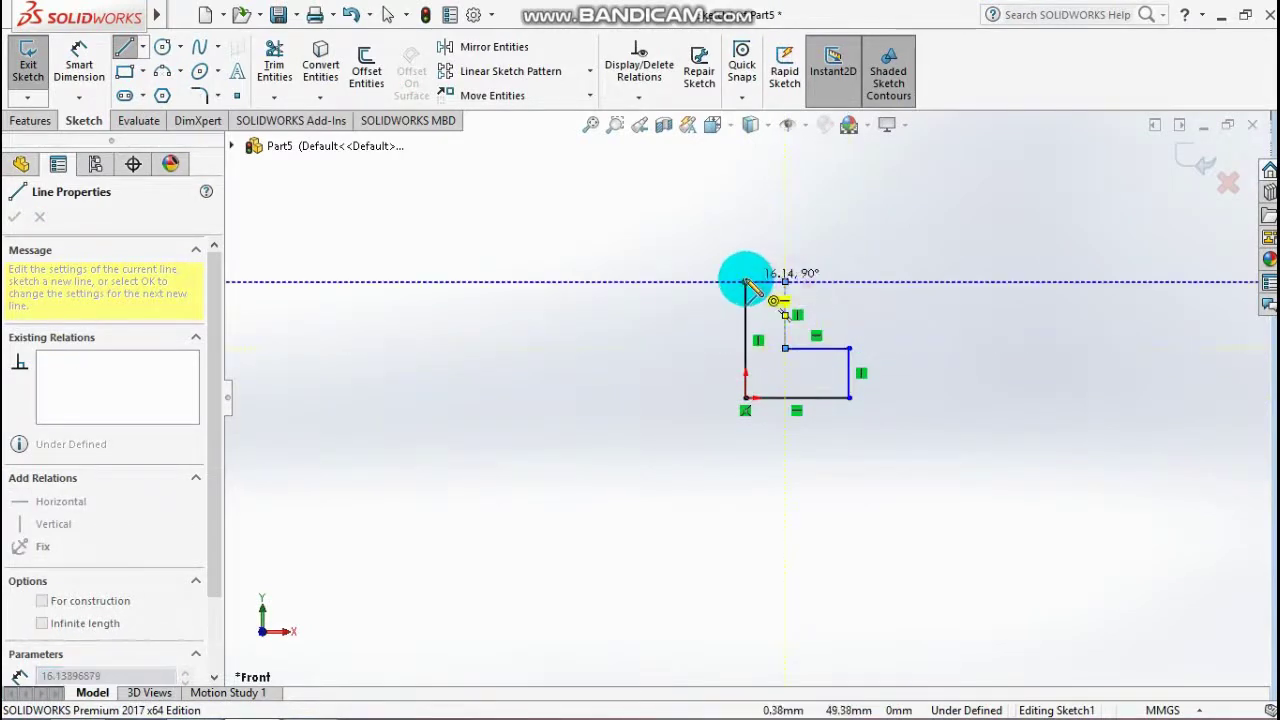
pyautogui.click(745, 282)
# Dimension the left edge to 80 mm high and the bottom edge to 60 mm wide.
pyautogui.click(79, 65)
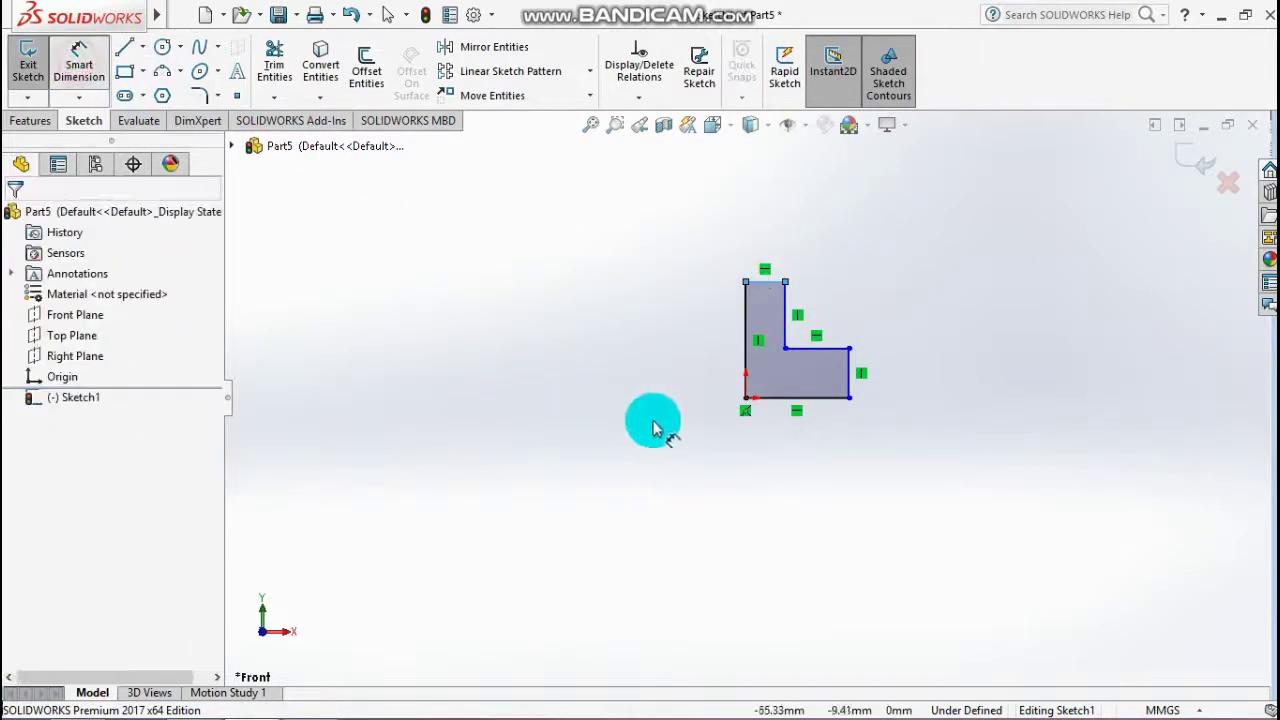
pyautogui.click(703, 357)
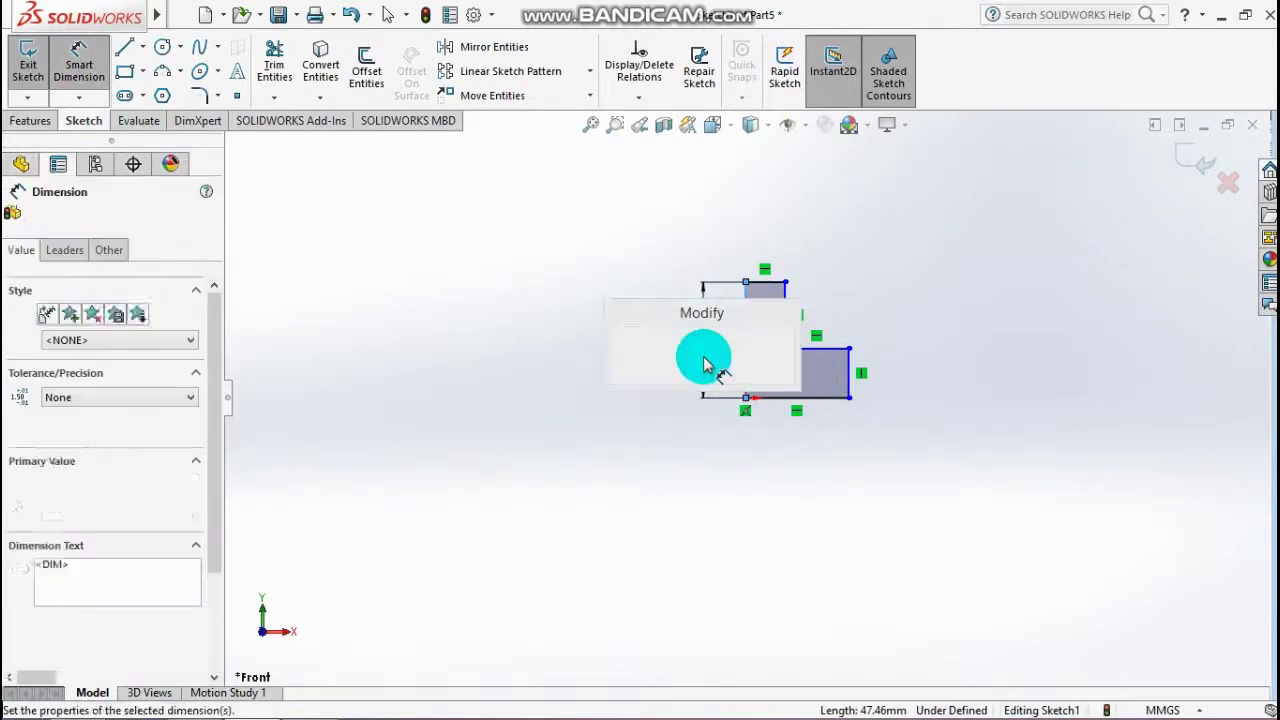
pyautogui.write('80')
pyautogui.press('Return')
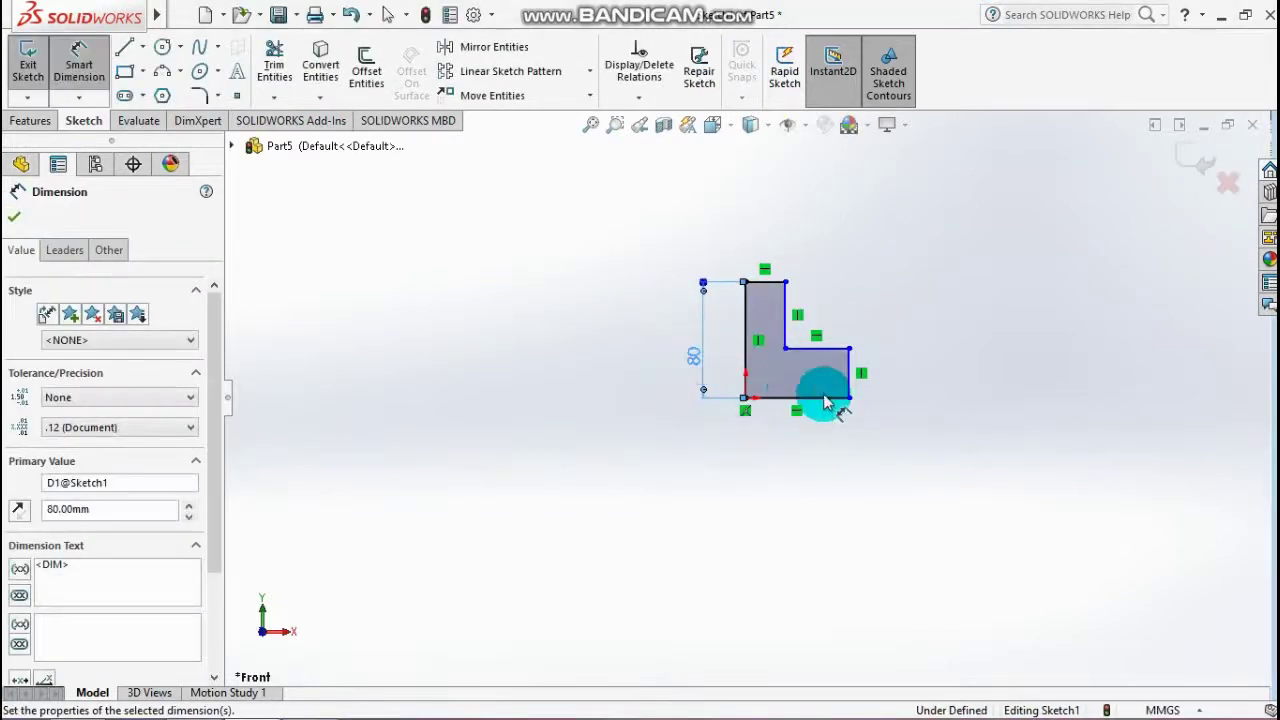
pyautogui.click(828, 408)
pyautogui.click(822, 425)
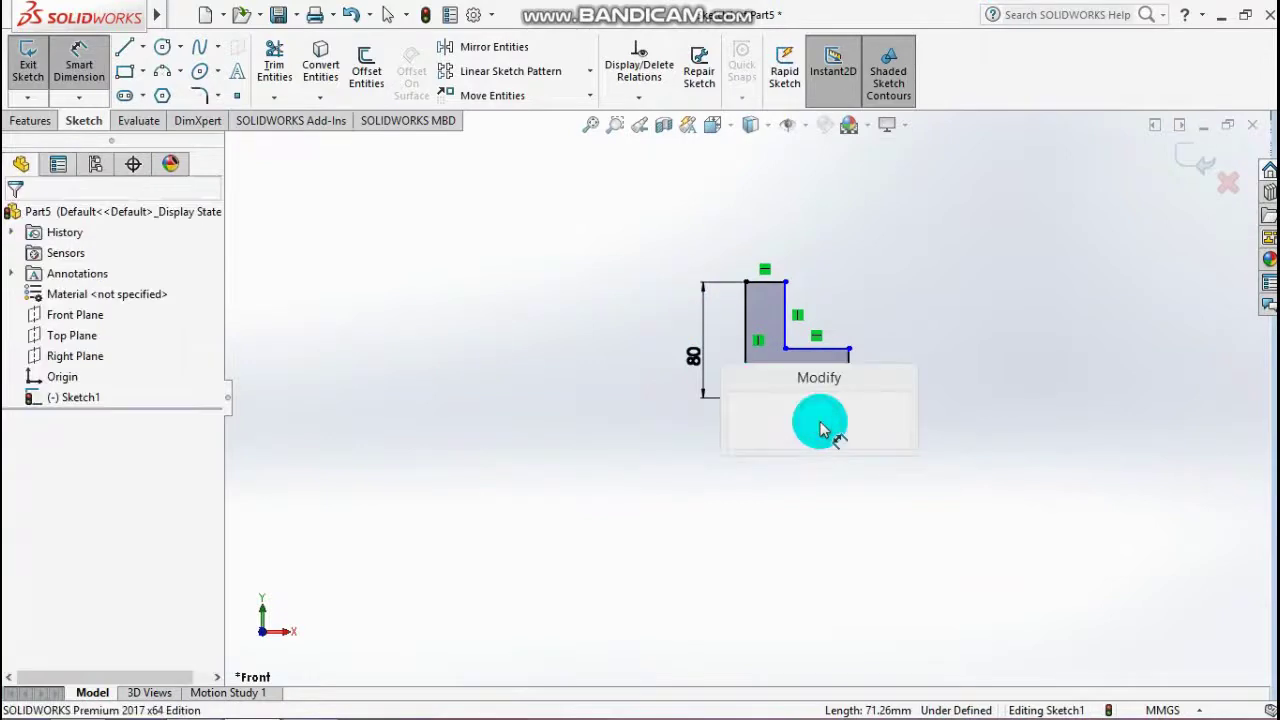
pyautogui.write('60')
pyautogui.press('Return')
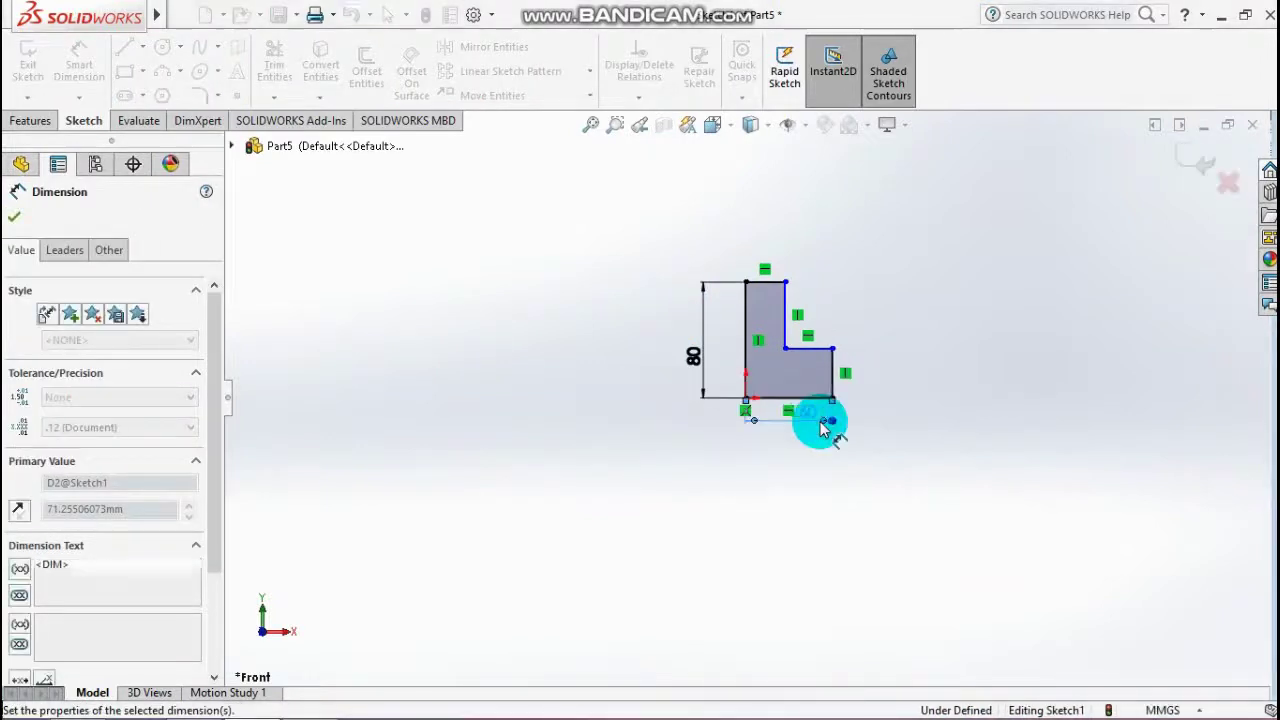
# Dimension the top edge to 25 mm and the right edge to 30 mm.
pyautogui.click(762, 287)
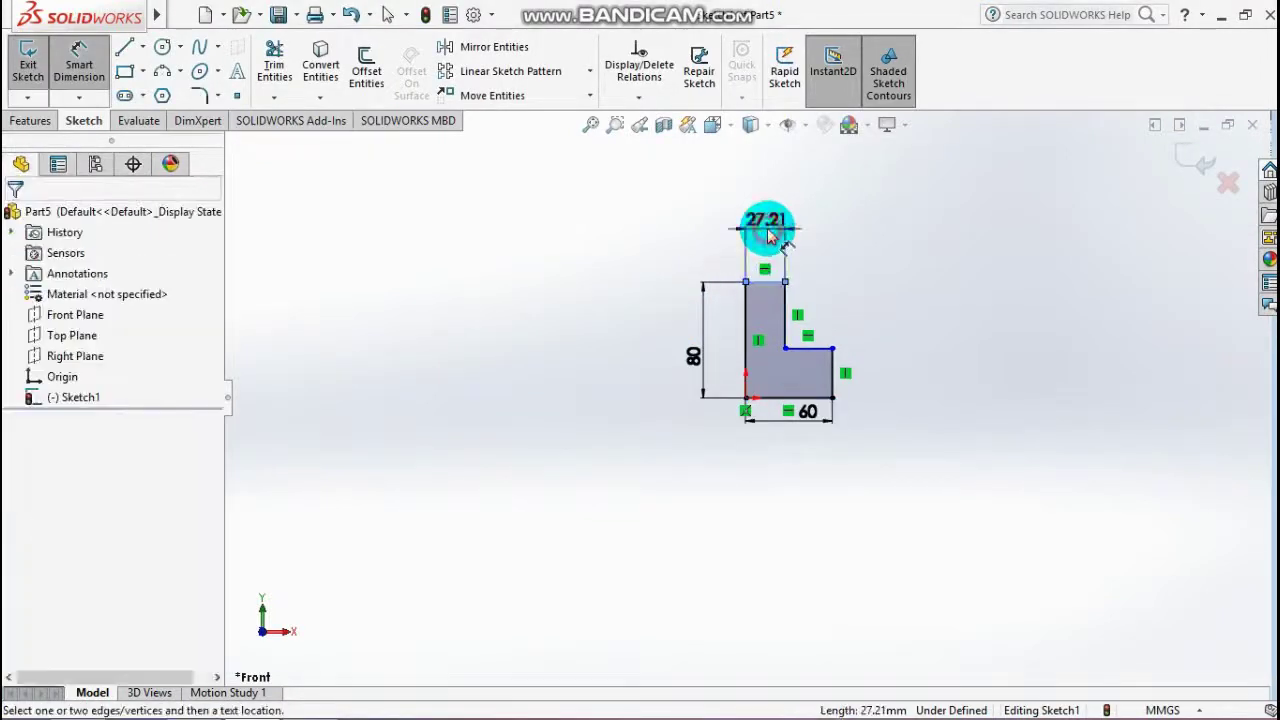
pyautogui.click(760, 225)
pyautogui.write('25')
pyautogui.press('Return')
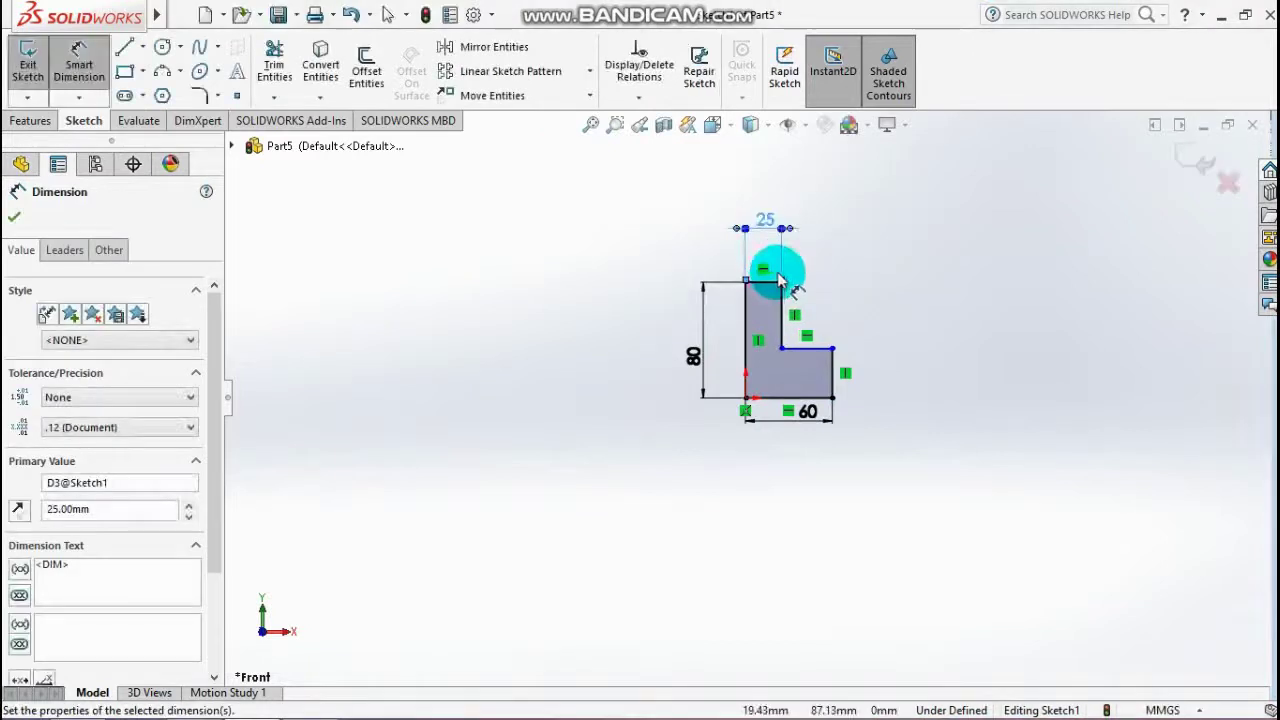
pyautogui.click(838, 368)
pyautogui.click(884, 366)
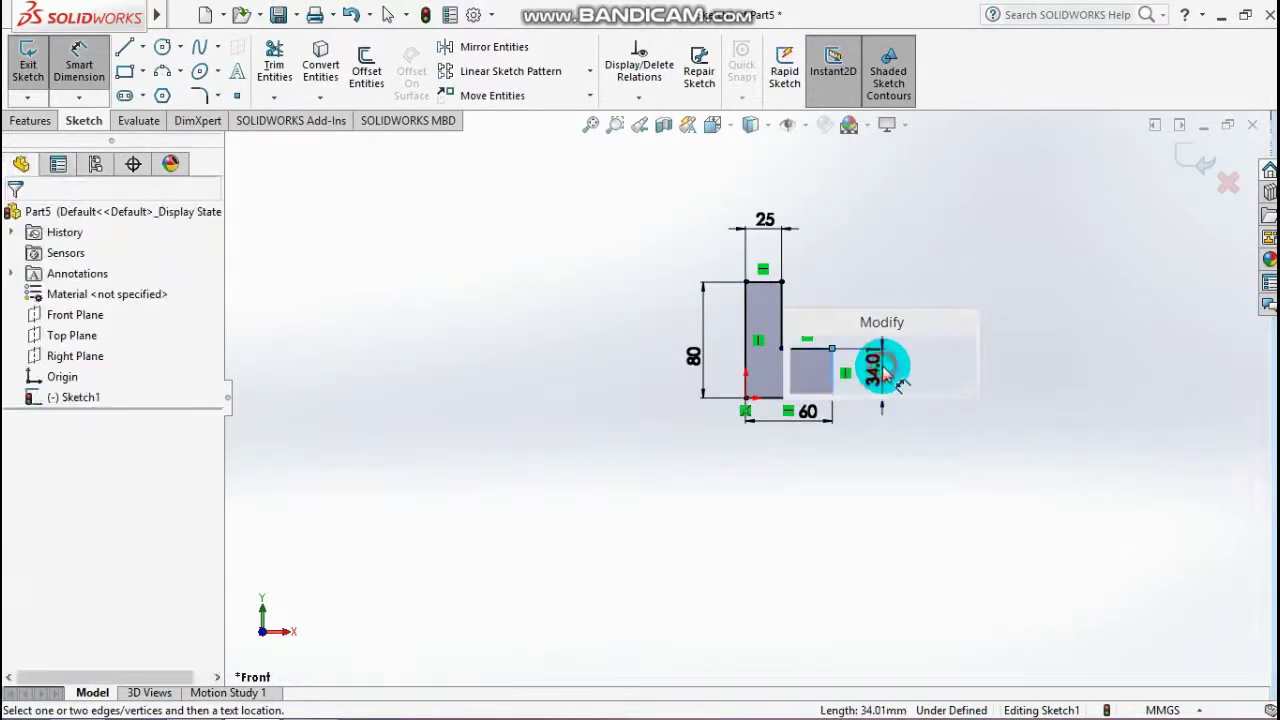
pyautogui.write('30')
pyautogui.press('Return')
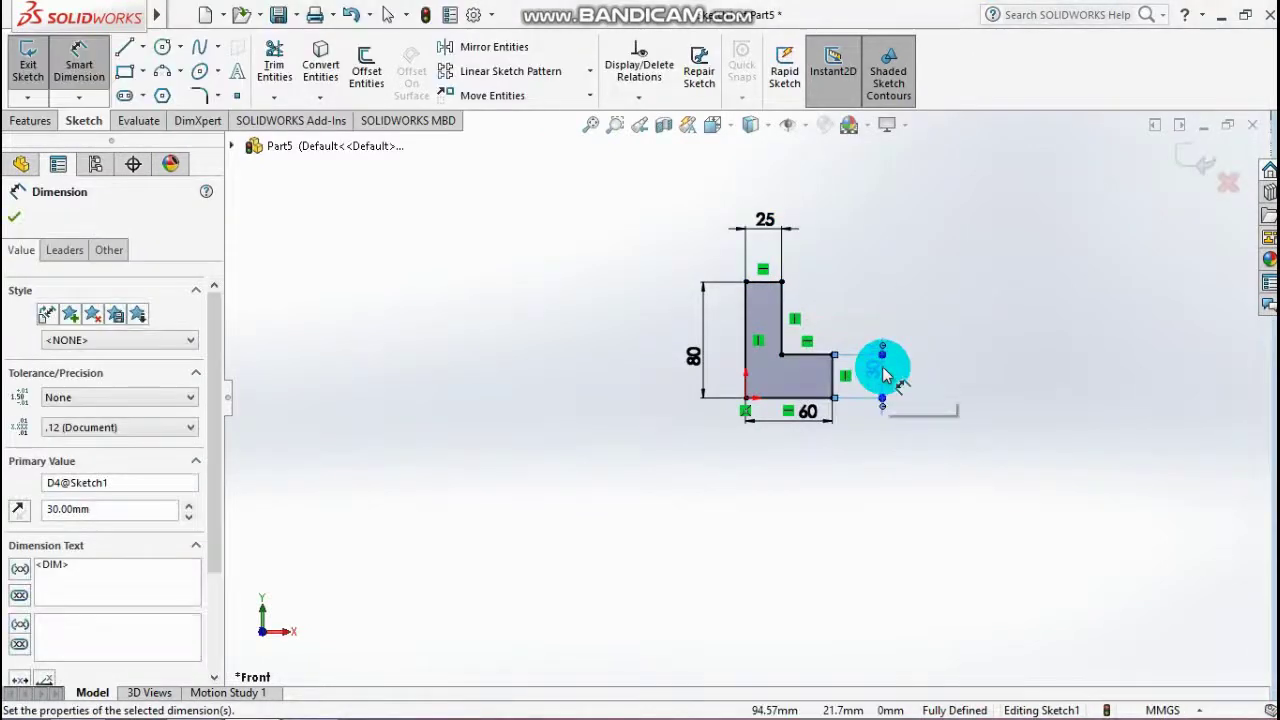
# Extrude the L sketch 110 mm in the reversed direction as Boss-Extrude1.
pyautogui.click(87, 120)
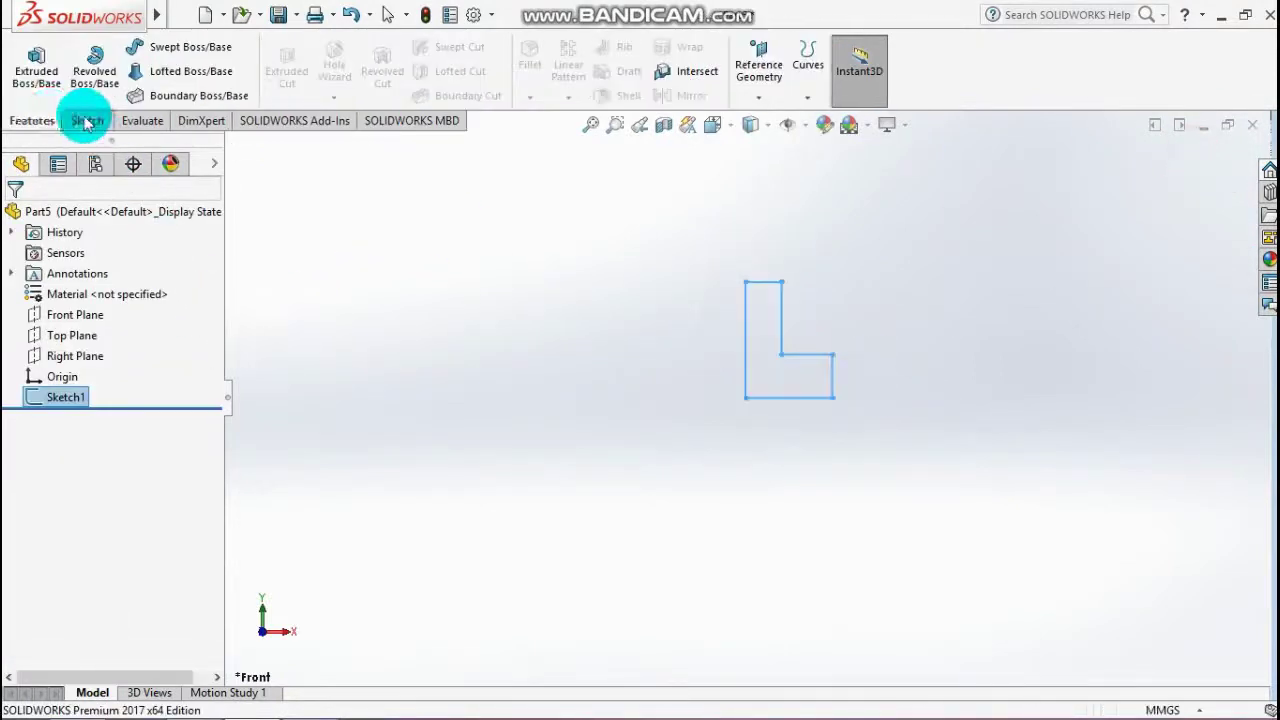
pyautogui.click(36, 65)
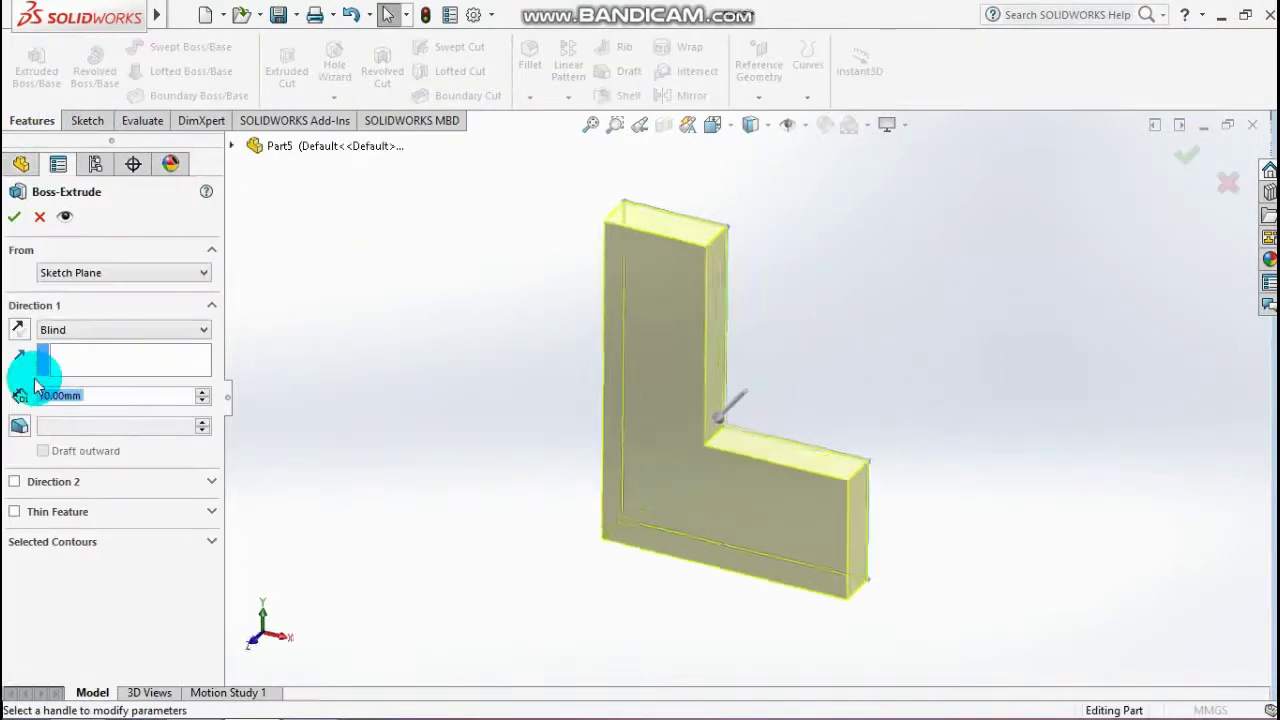
pyautogui.click(18, 330)
pyautogui.write('11')
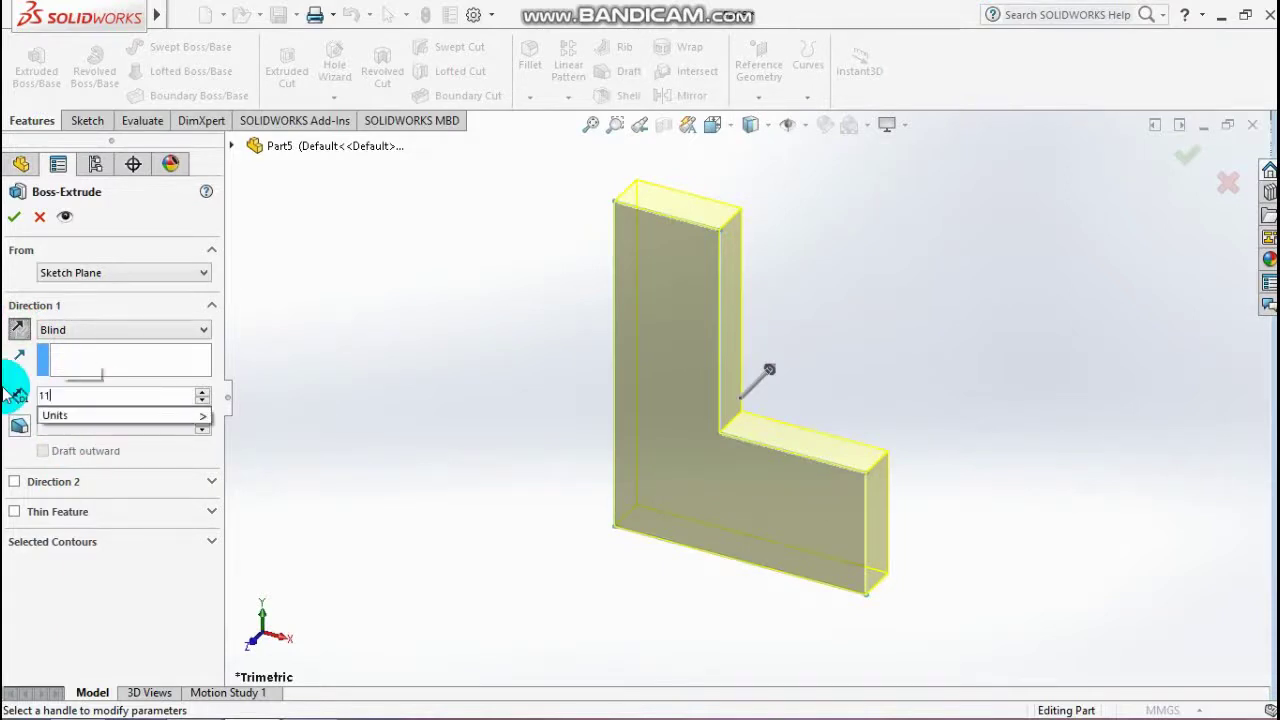
pyautogui.write('0')
pyautogui.press('Return')
pyautogui.click(1181, 154)
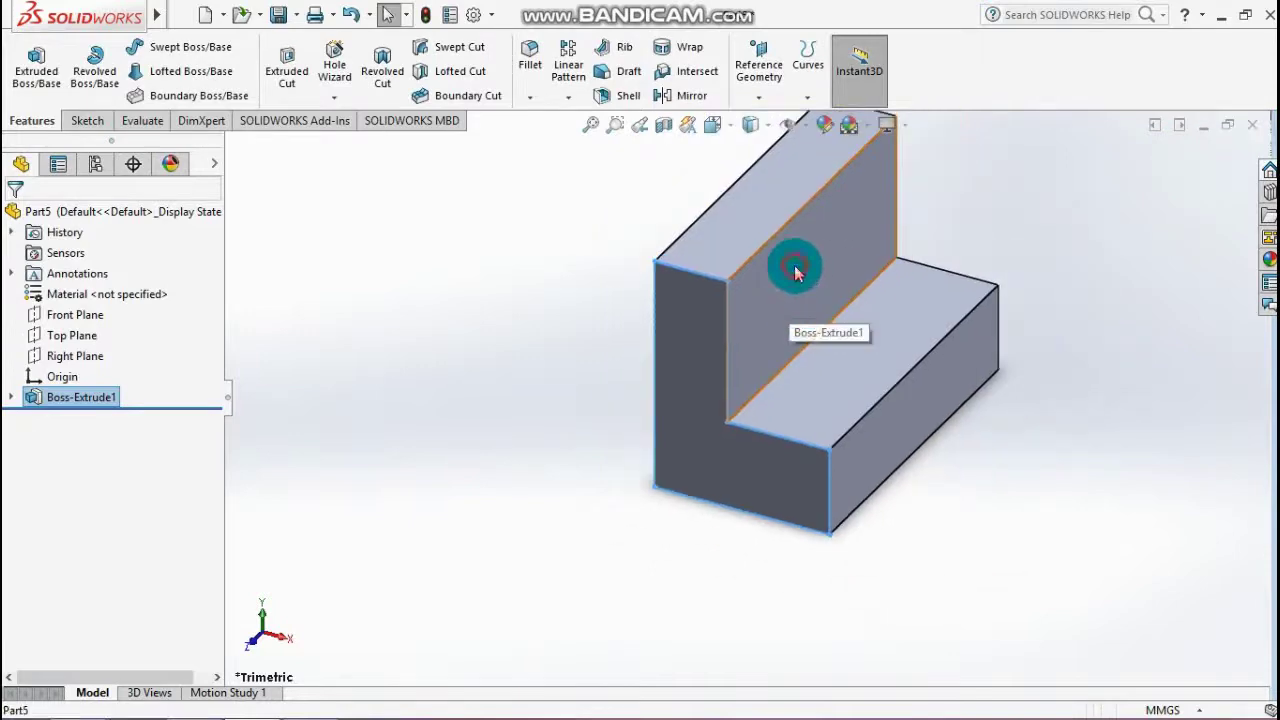
pyautogui.click(795, 272)
# Start a sketch on the upright's inner face and view it Normal To.
pyautogui.click(870, 210)
pyautogui.press('space')
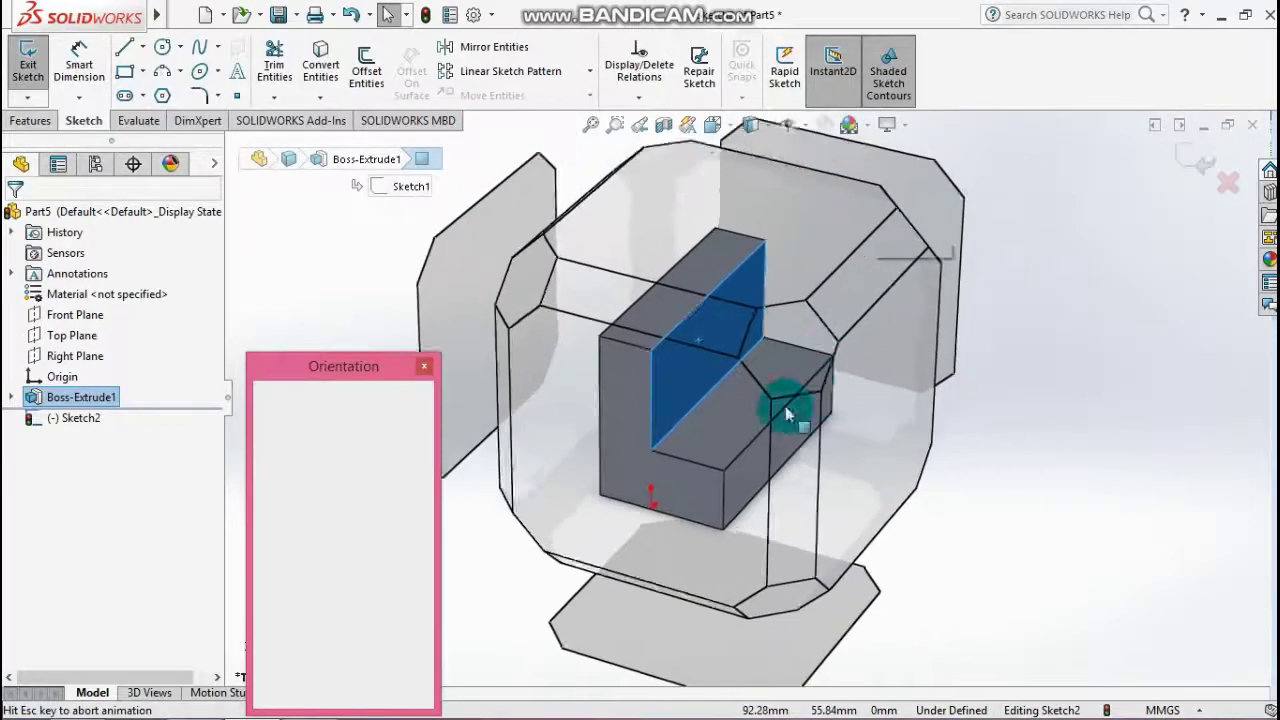
pyautogui.click(705, 468)
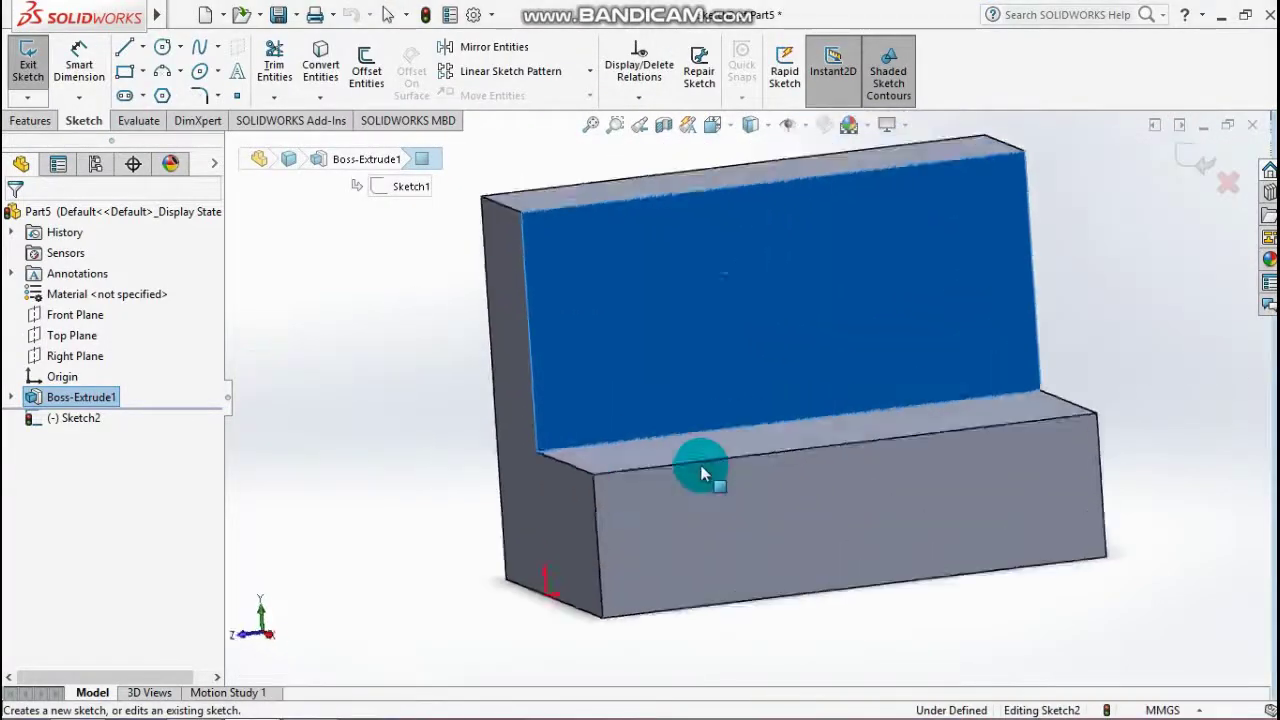
# Draw two circles side by side at the same height on the face.
pyautogui.click(162, 46)
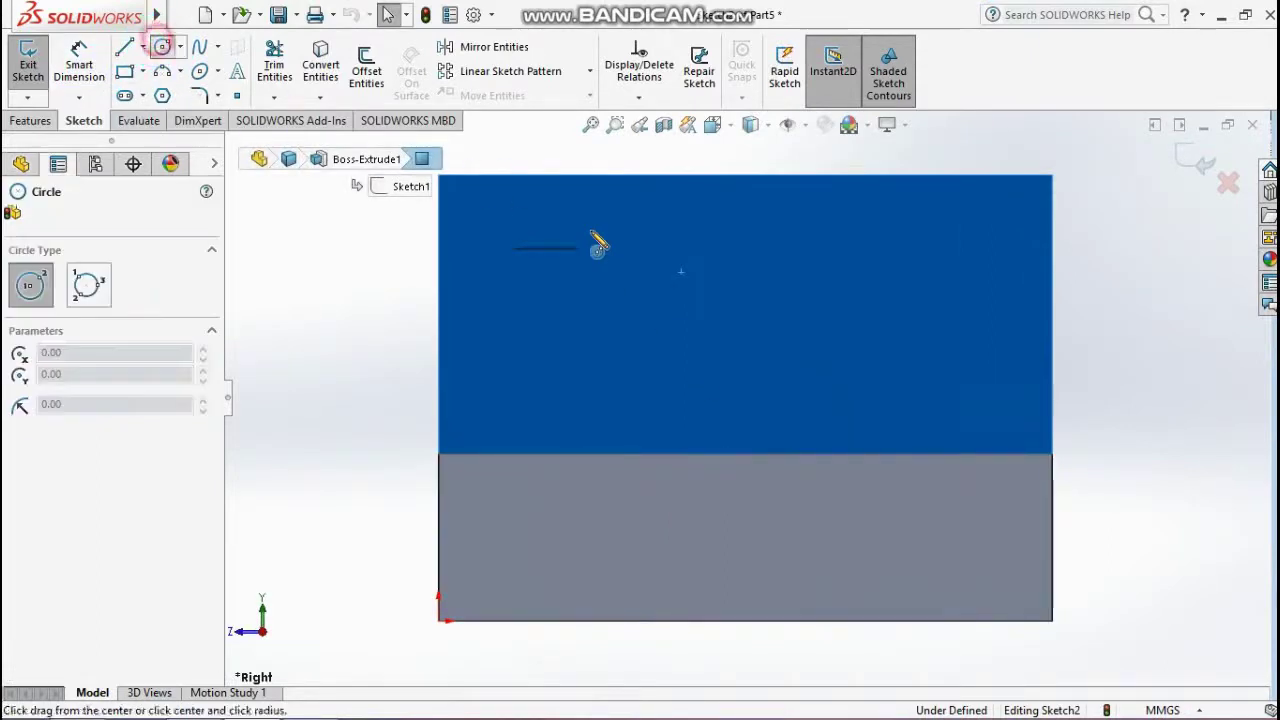
pyautogui.click(592, 289)
pyautogui.click(614, 304)
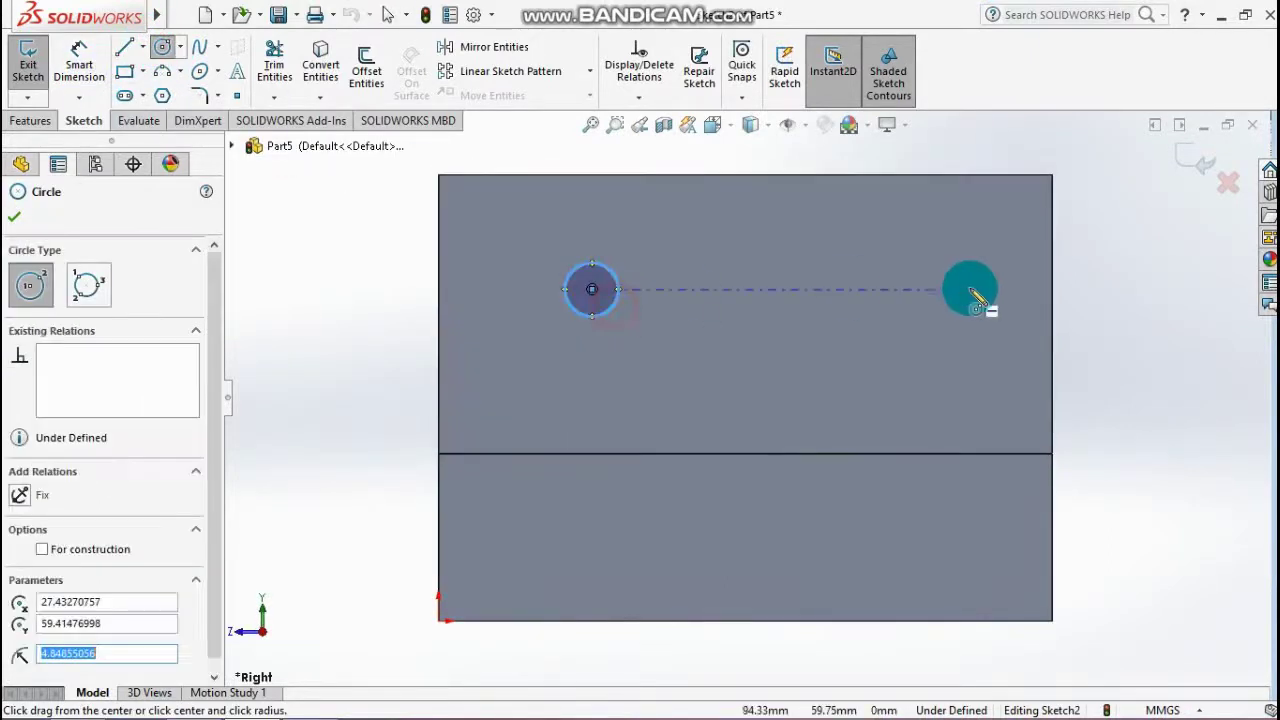
pyautogui.click(910, 289)
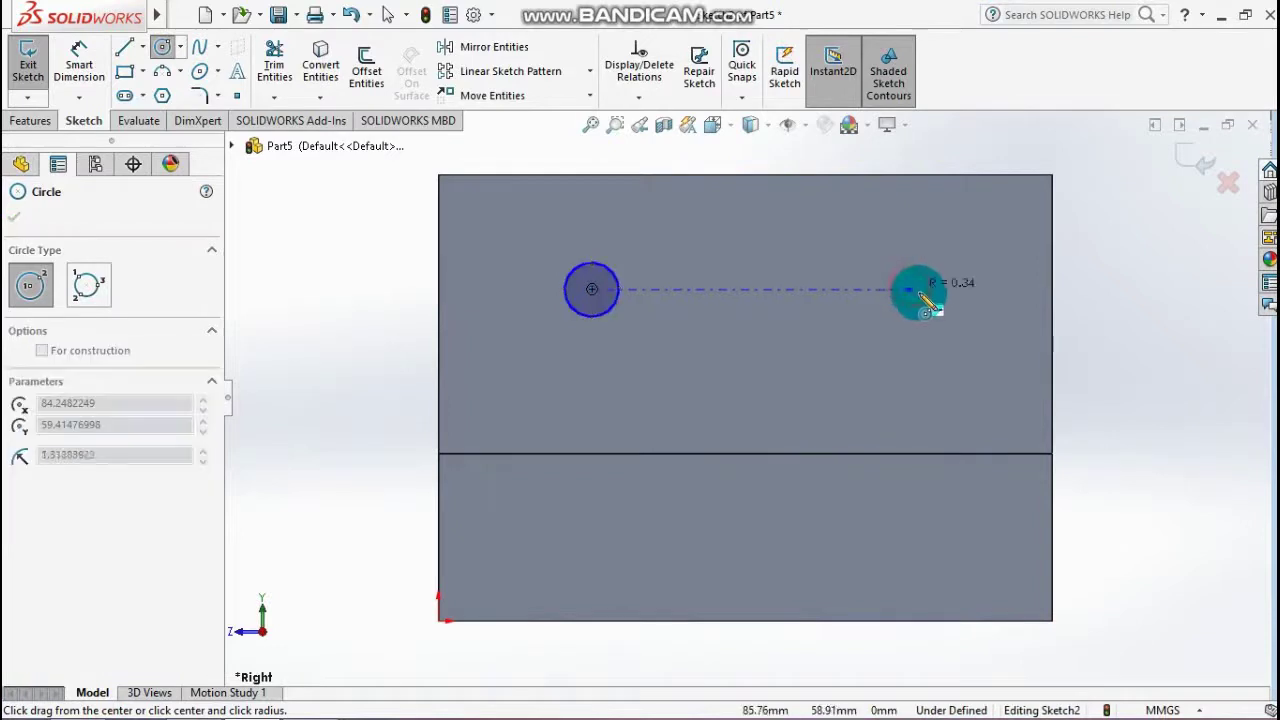
pyautogui.click(940, 309)
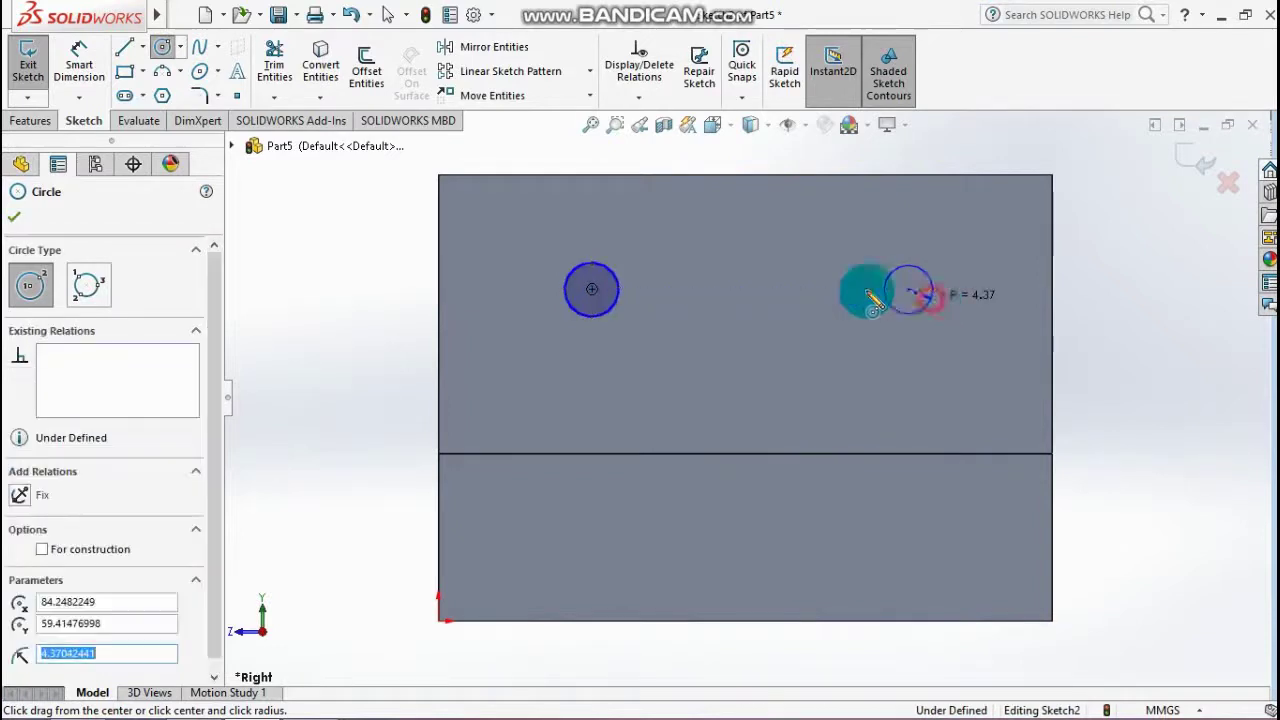
# Begin Smart Dimension on the left circle.
pyautogui.click(82, 68)
pyautogui.click(577, 302)
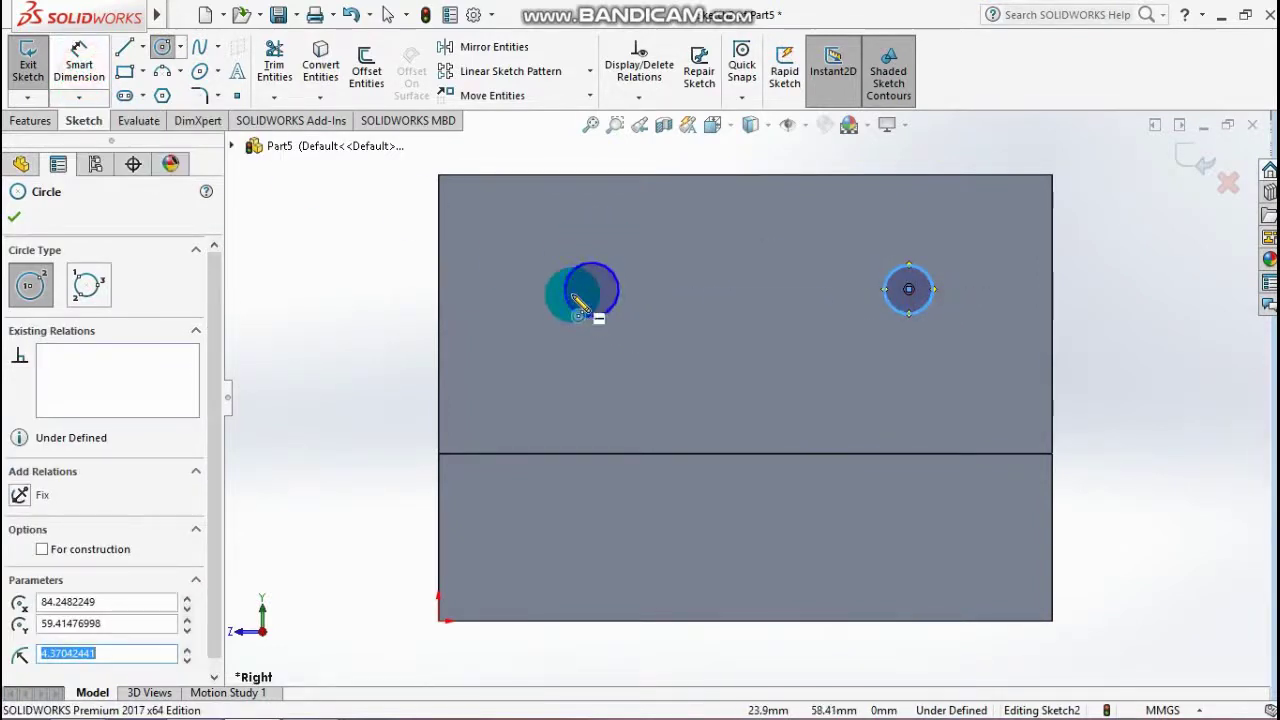
pyautogui.click(79, 60)
pyautogui.click(566, 296)
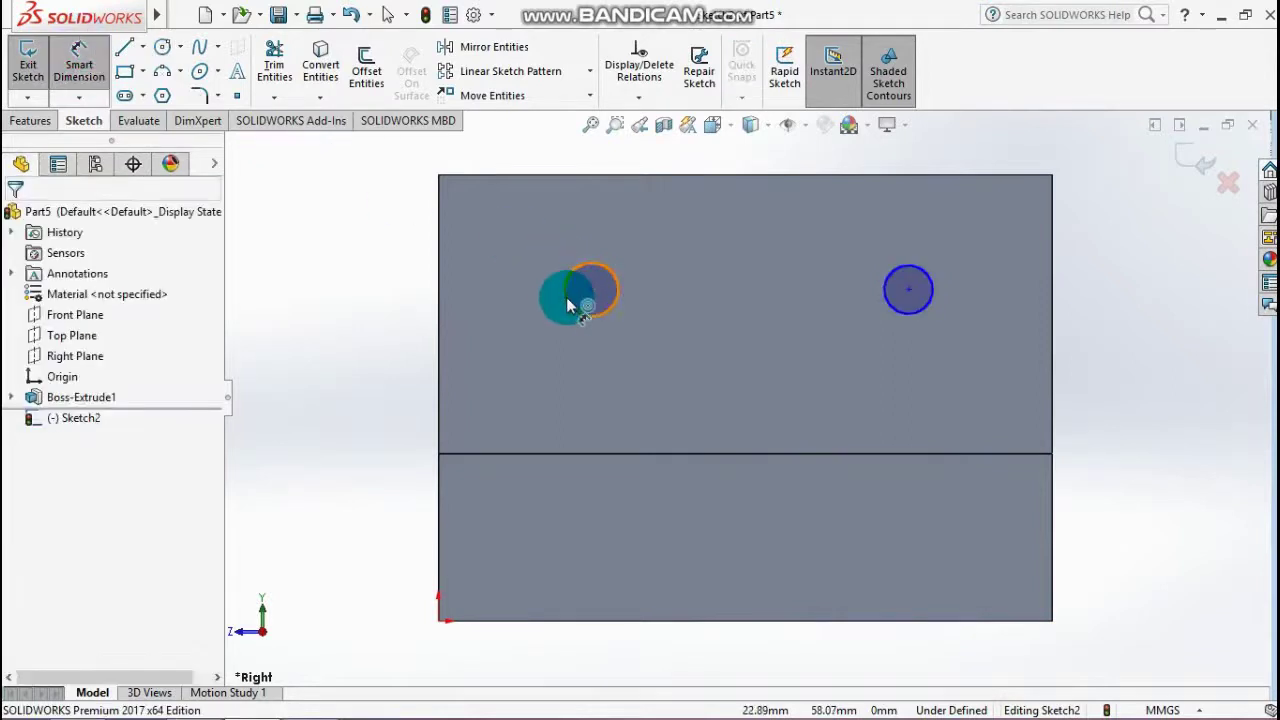
# Dimension the left hole 25 mm below the top edge.
pyautogui.click(545, 176)
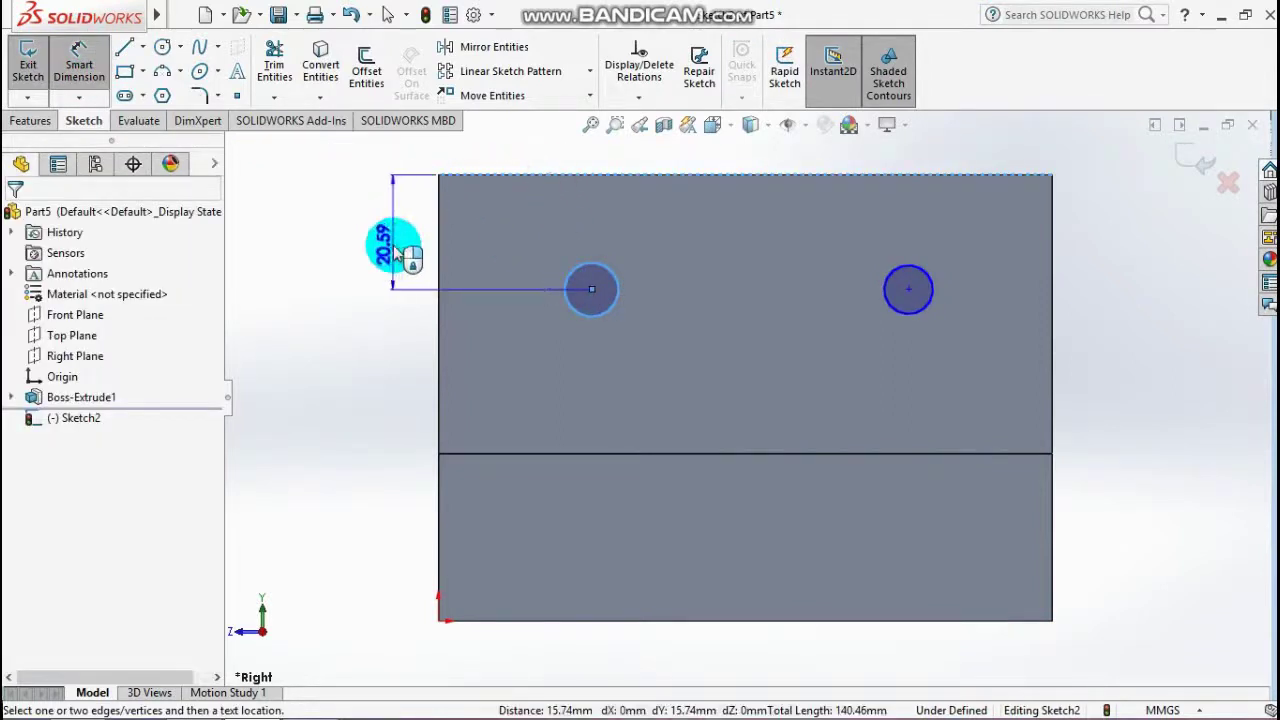
pyautogui.click(393, 250)
pyautogui.write('25')
pyautogui.press('Return')
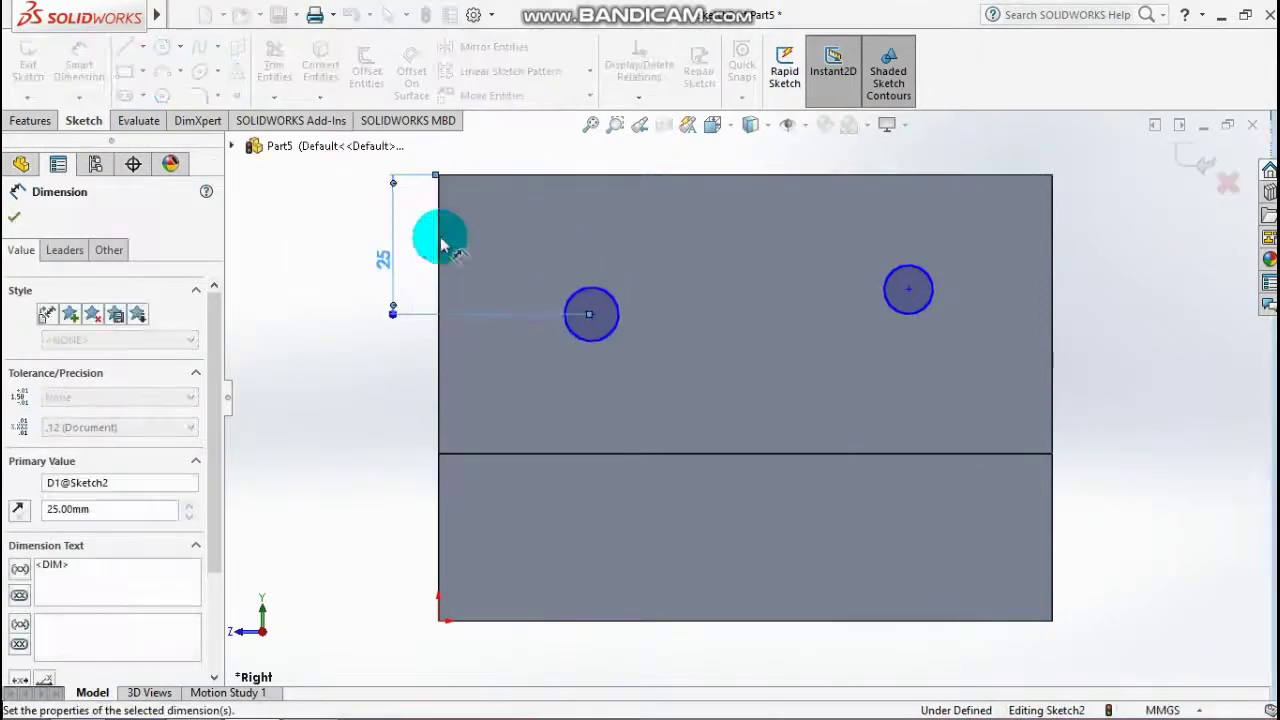
# Place the right hole 30 mm from the right edge and 25 mm below the top.
pyautogui.click(934, 296)
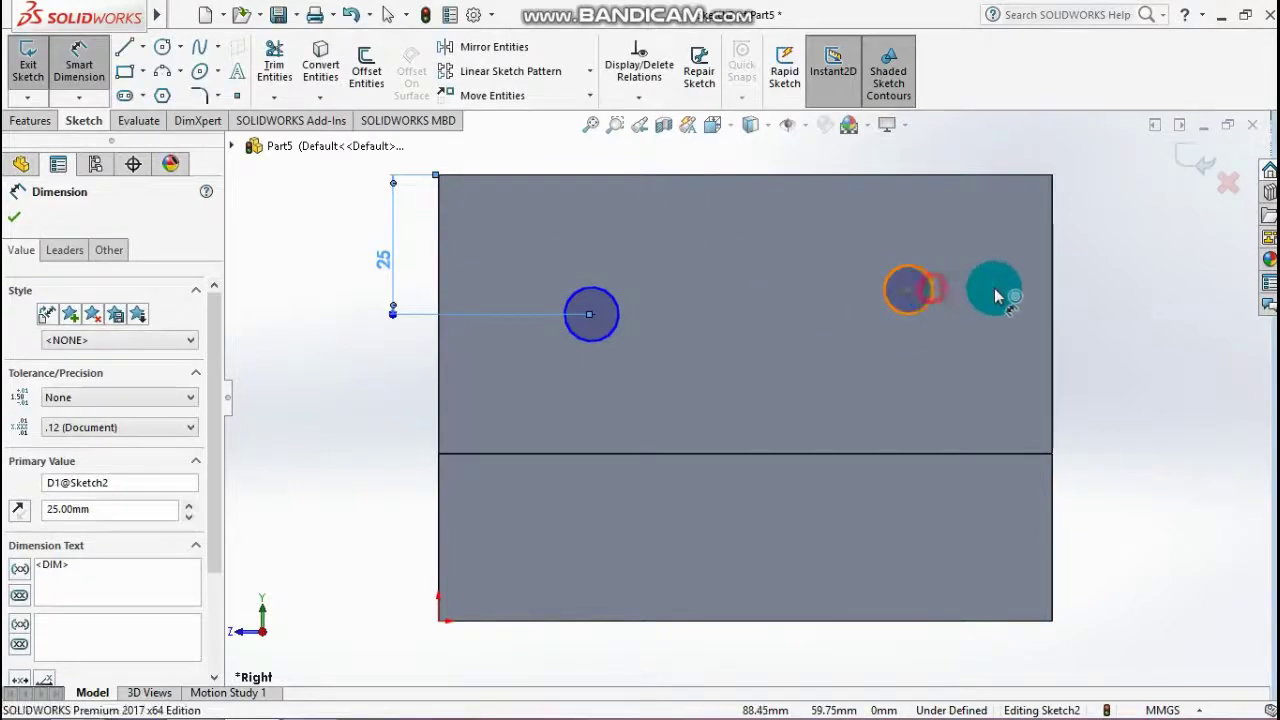
pyautogui.click(1052, 278)
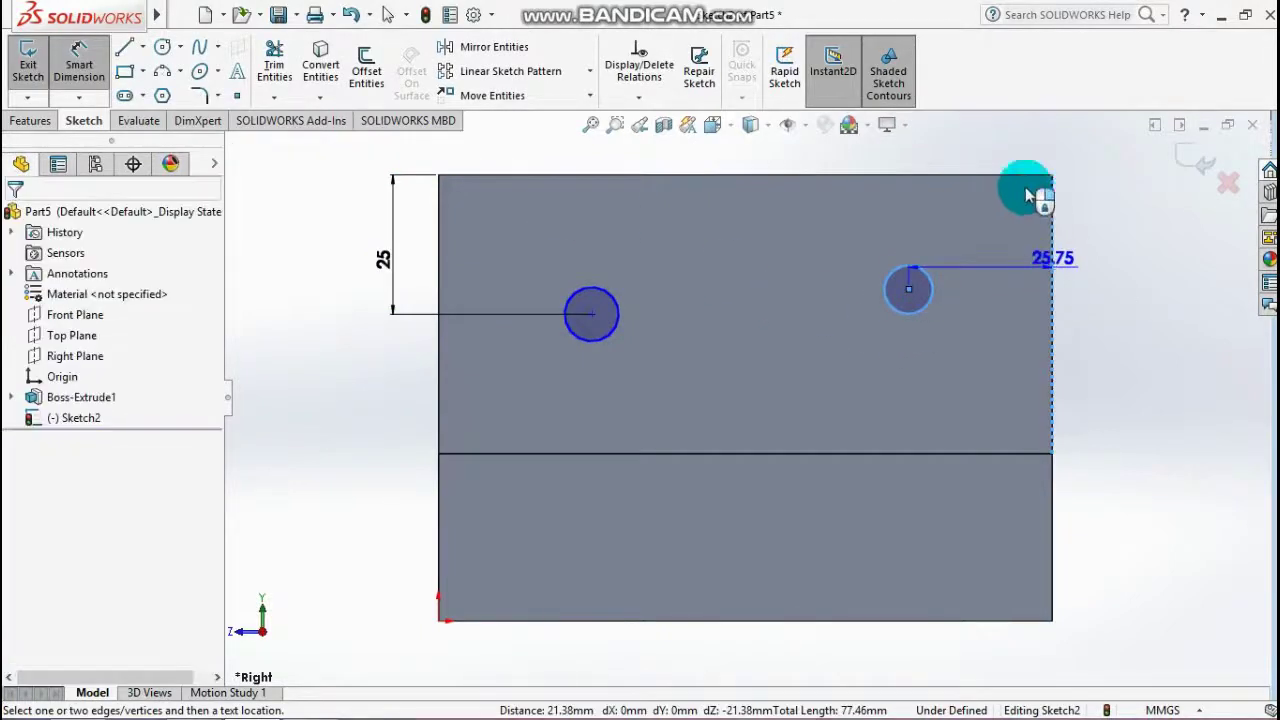
pyautogui.click(988, 140)
pyautogui.write('30')
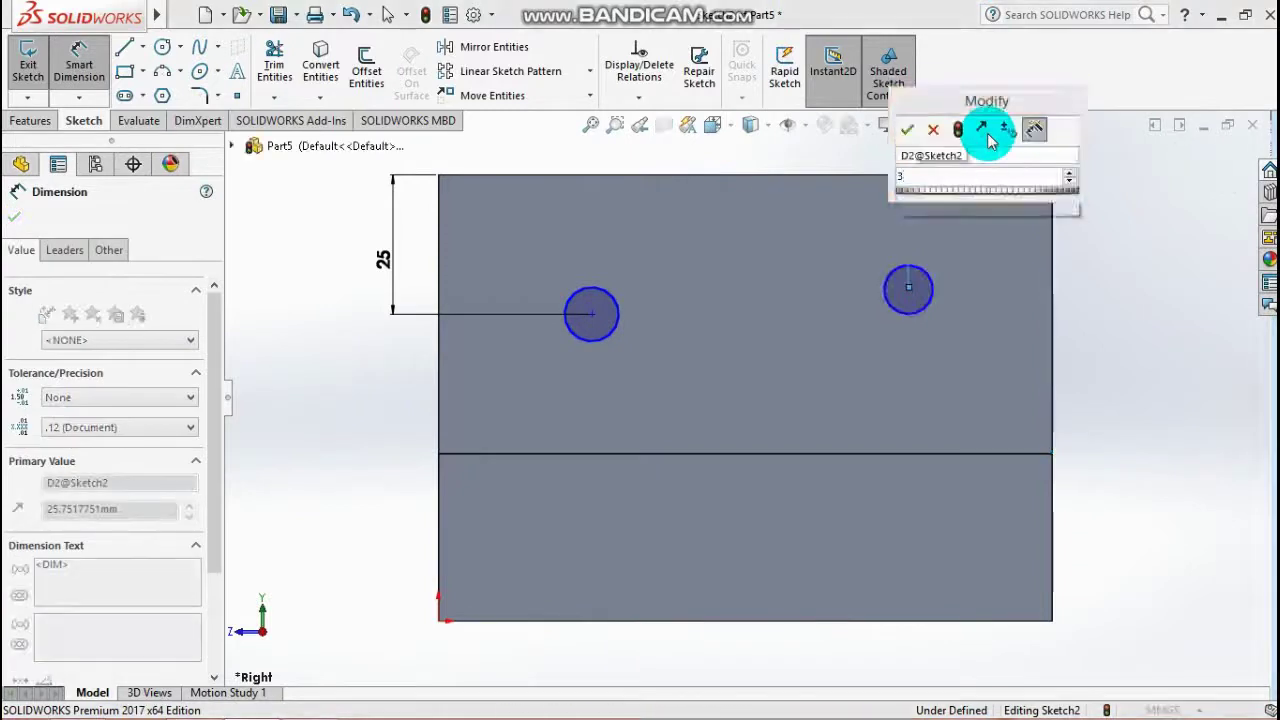
pyautogui.press('Return')
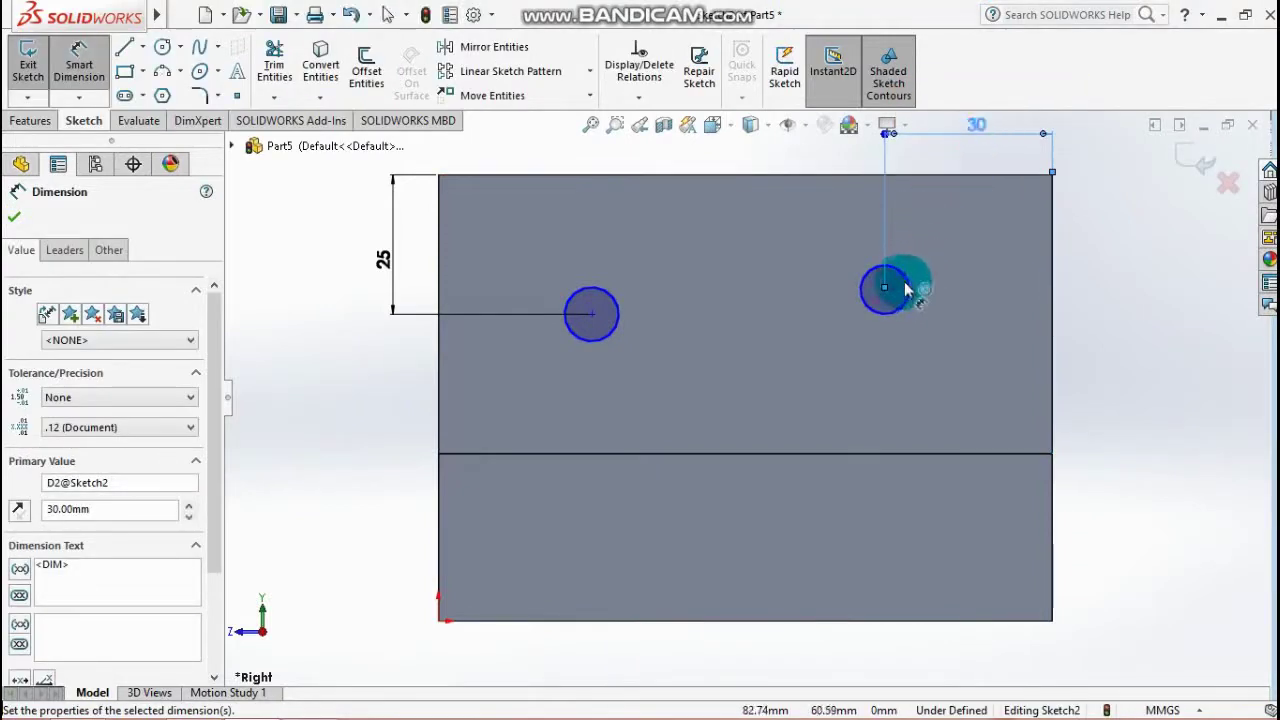
pyautogui.click(908, 287)
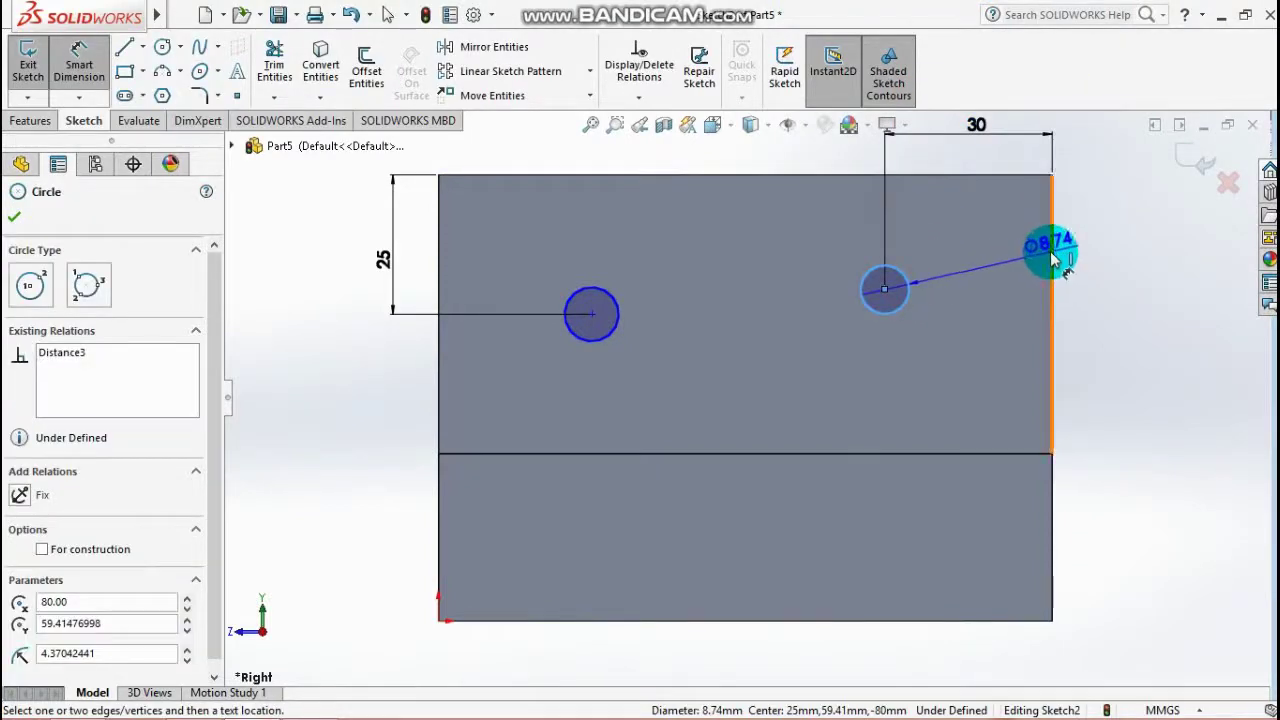
pyautogui.click(980, 176)
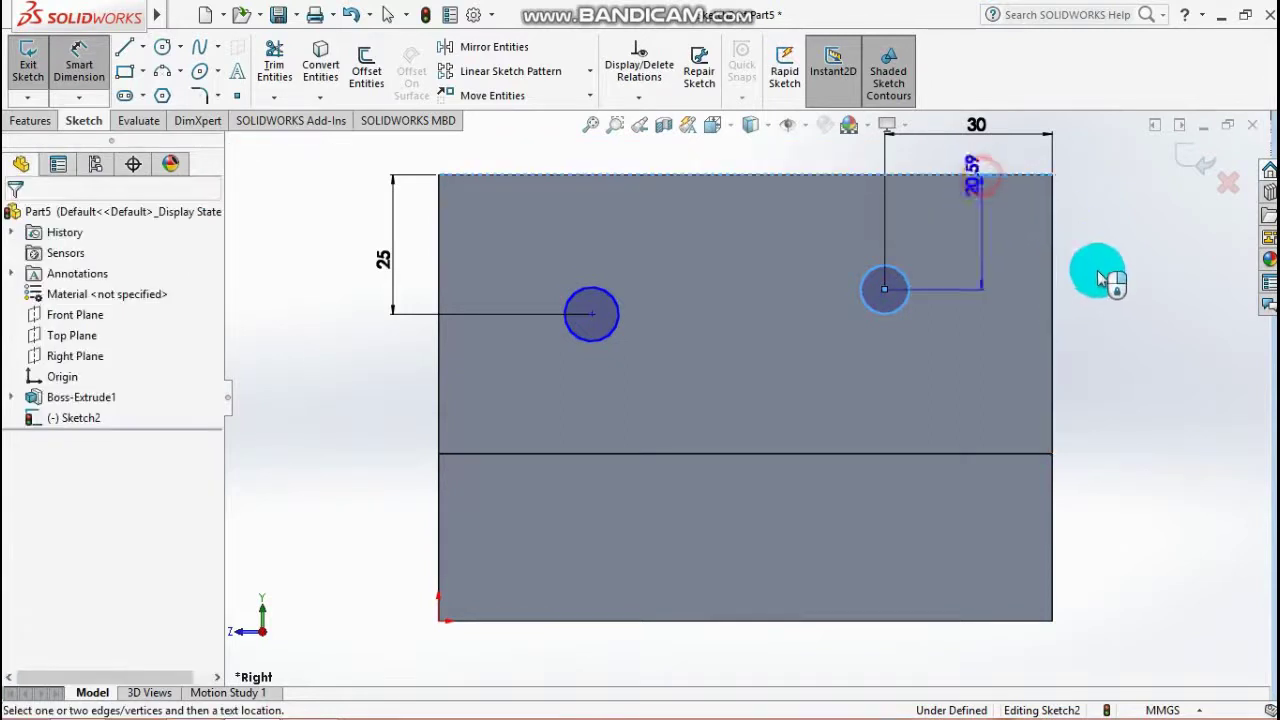
pyautogui.click(1097, 278)
pyautogui.write('25')
pyautogui.press('Return')
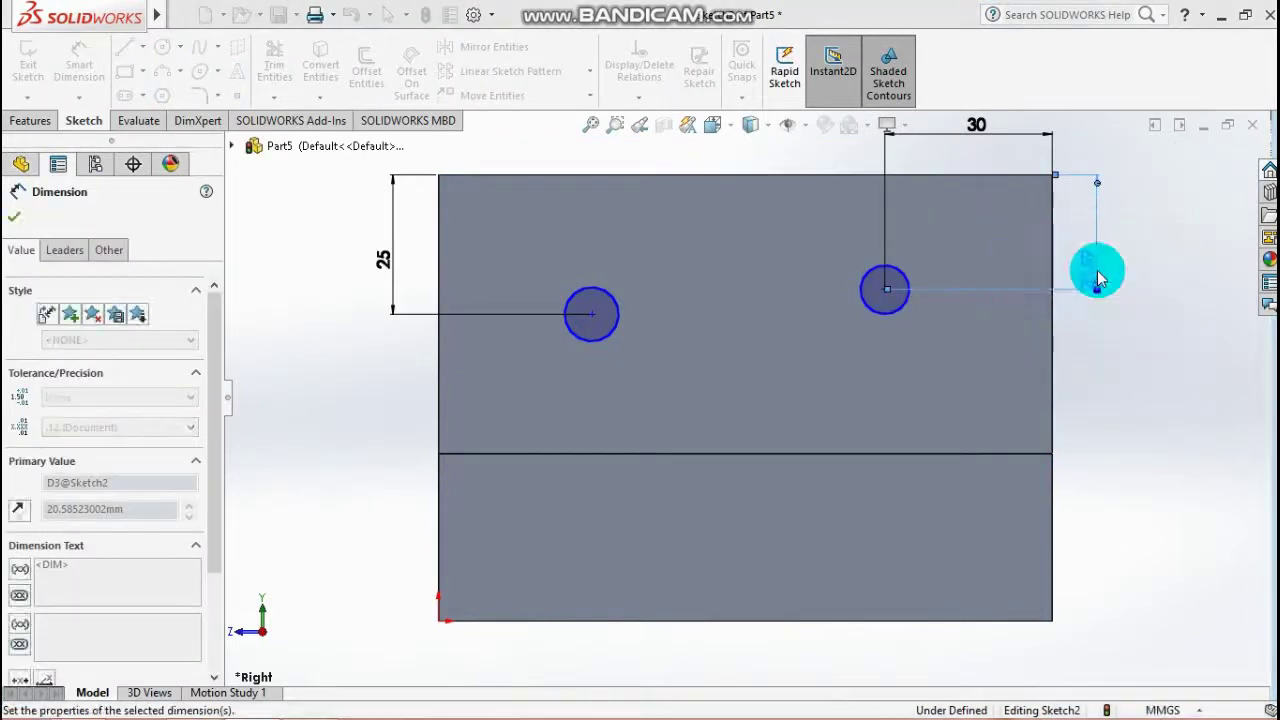
# Dimension the left hole 30 mm from the left edge.
pyautogui.click(603, 297)
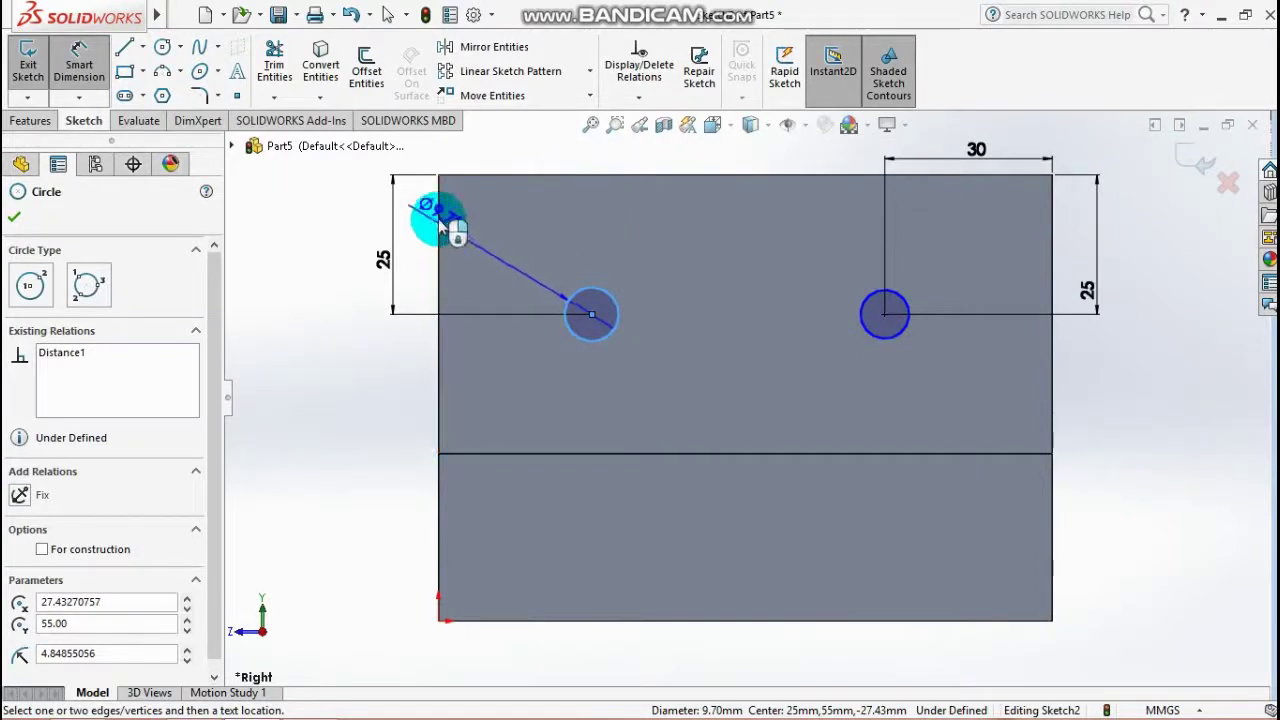
pyautogui.click(440, 225)
pyautogui.click(518, 162)
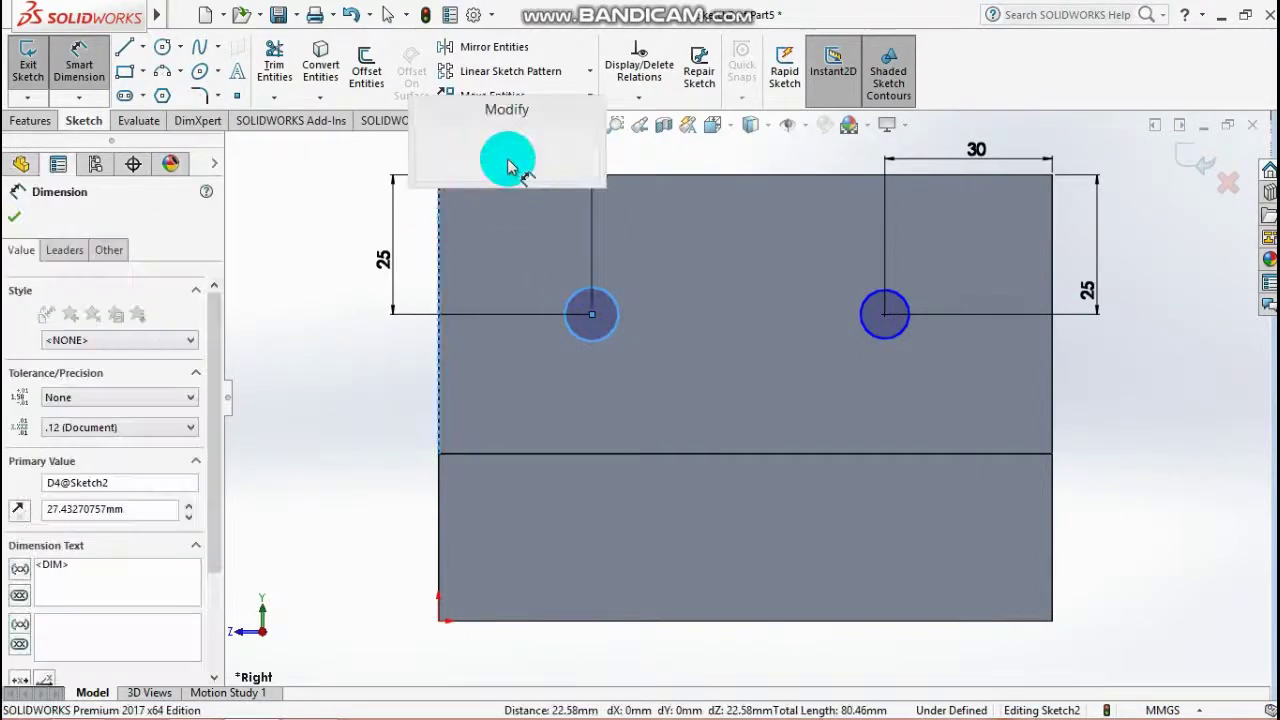
pyautogui.write('30')
pyautogui.press('Return')
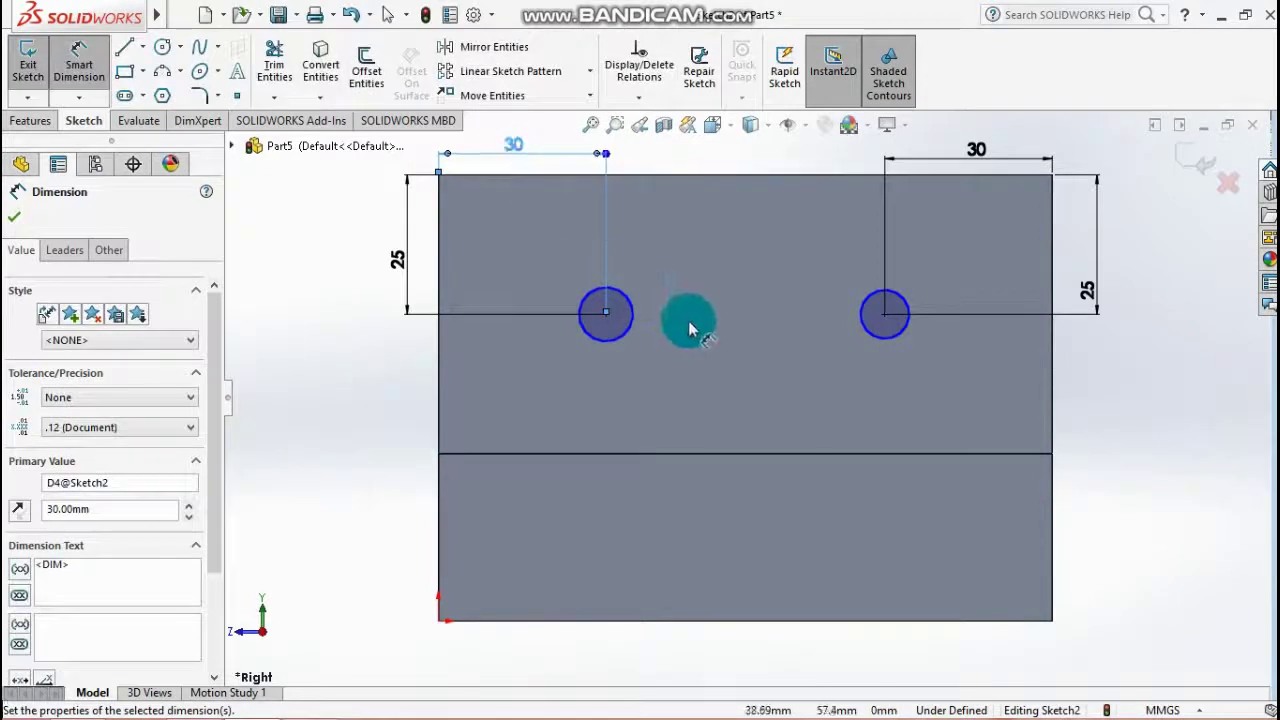
# Set both hole diameters to 12 mm.
pyautogui.click(648, 288)
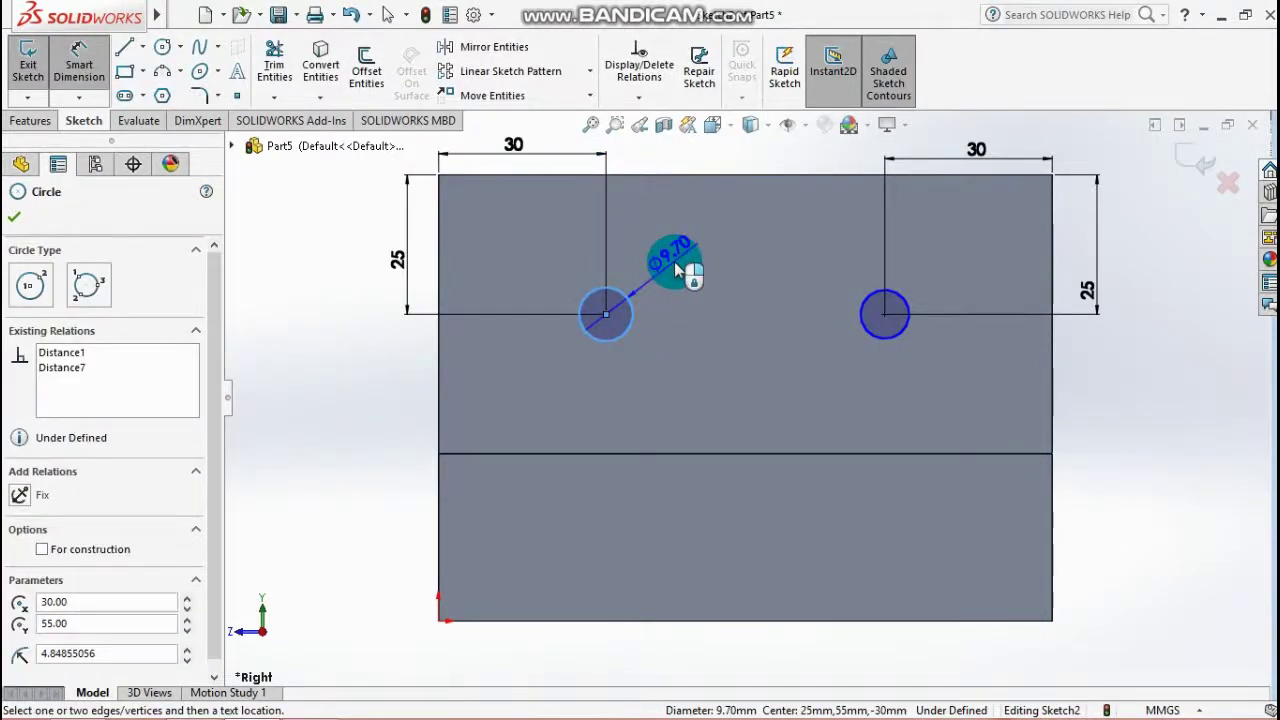
pyautogui.scroll(2, 690, 245)
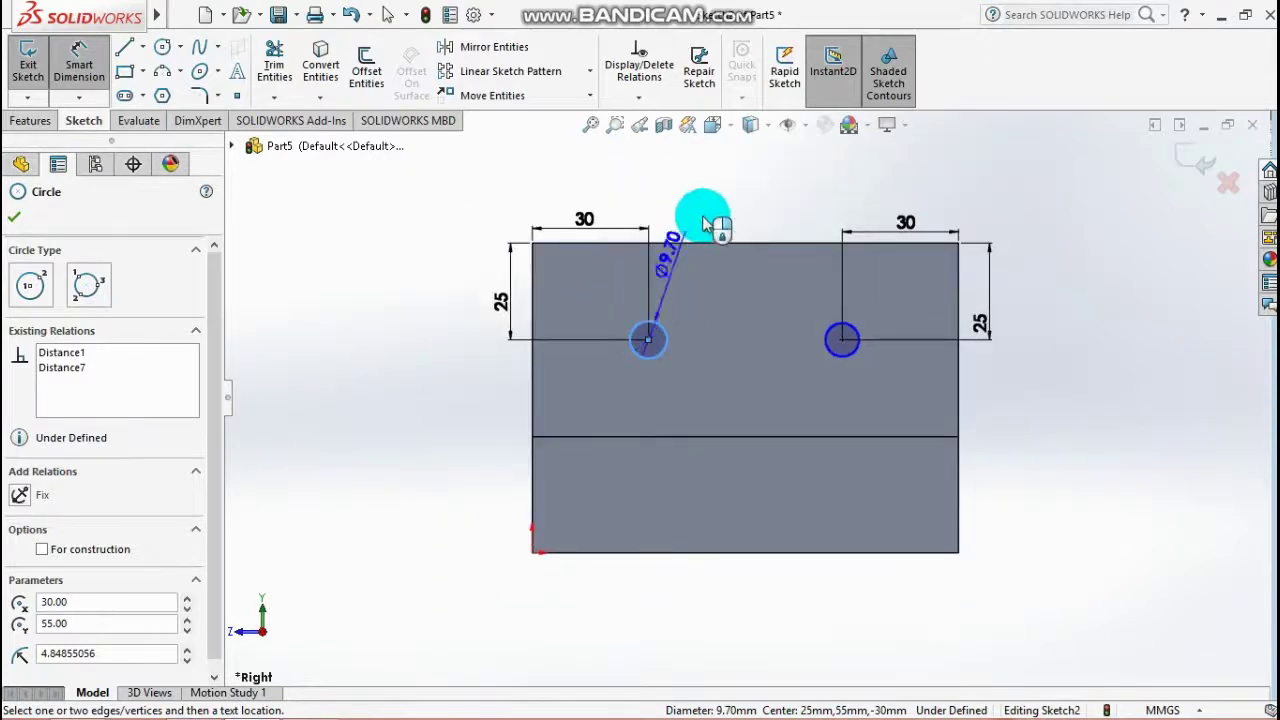
pyautogui.click(720, 212)
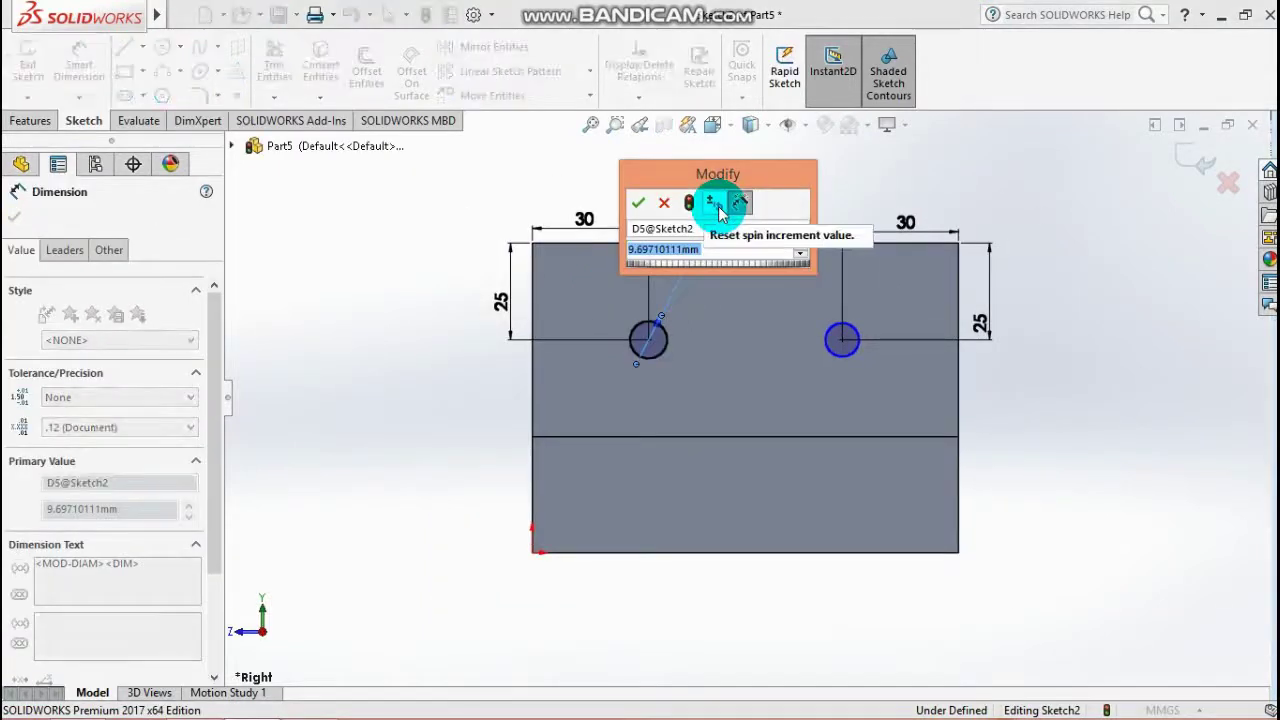
pyautogui.write('12')
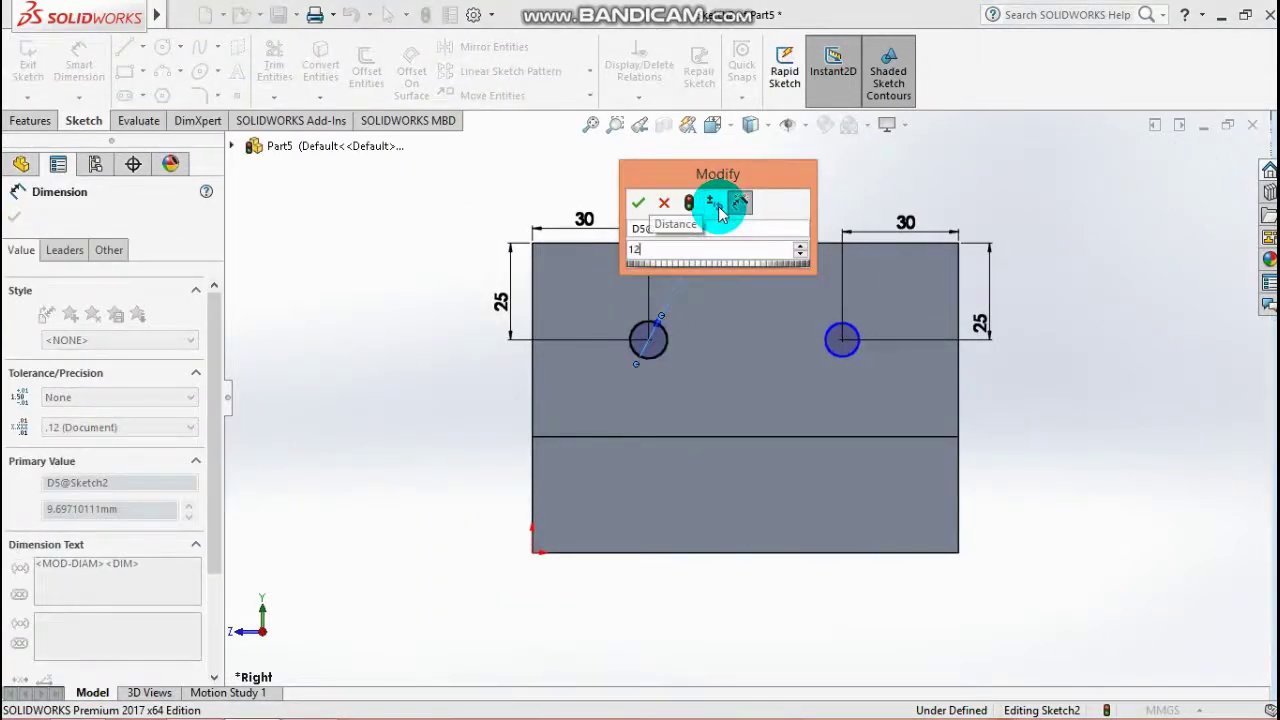
pyautogui.click(720, 212)
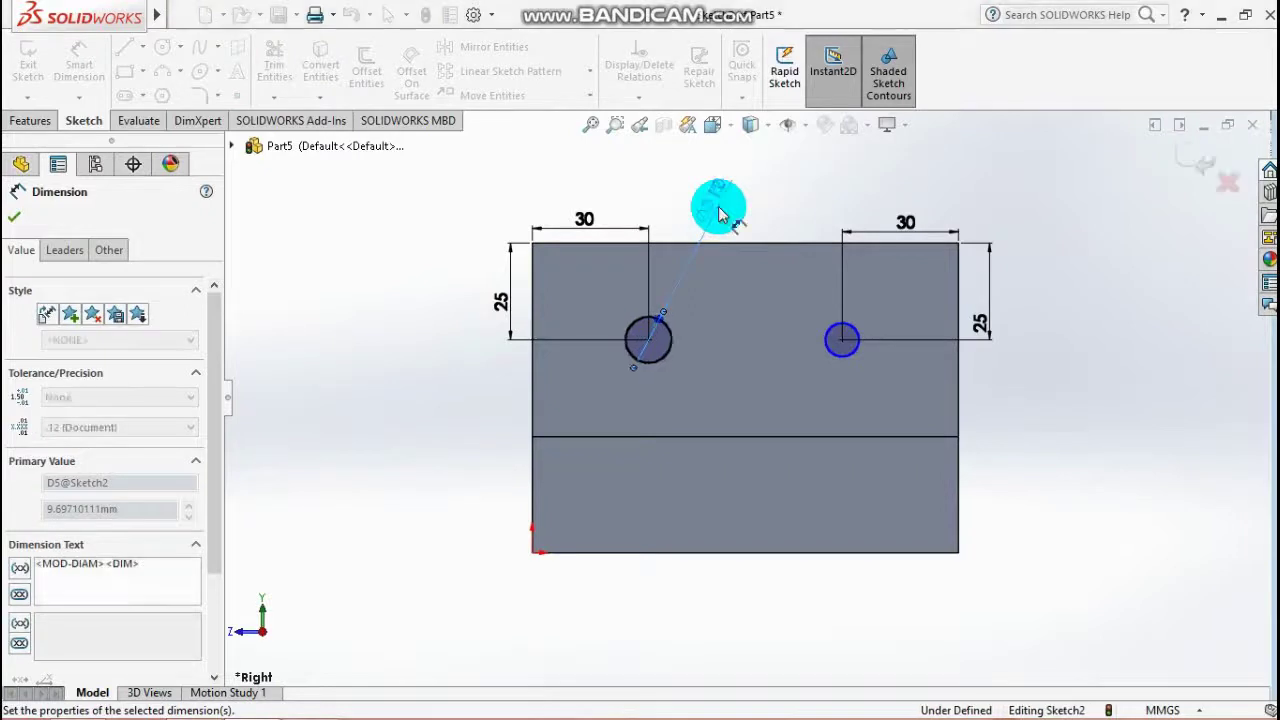
pyautogui.click(842, 340)
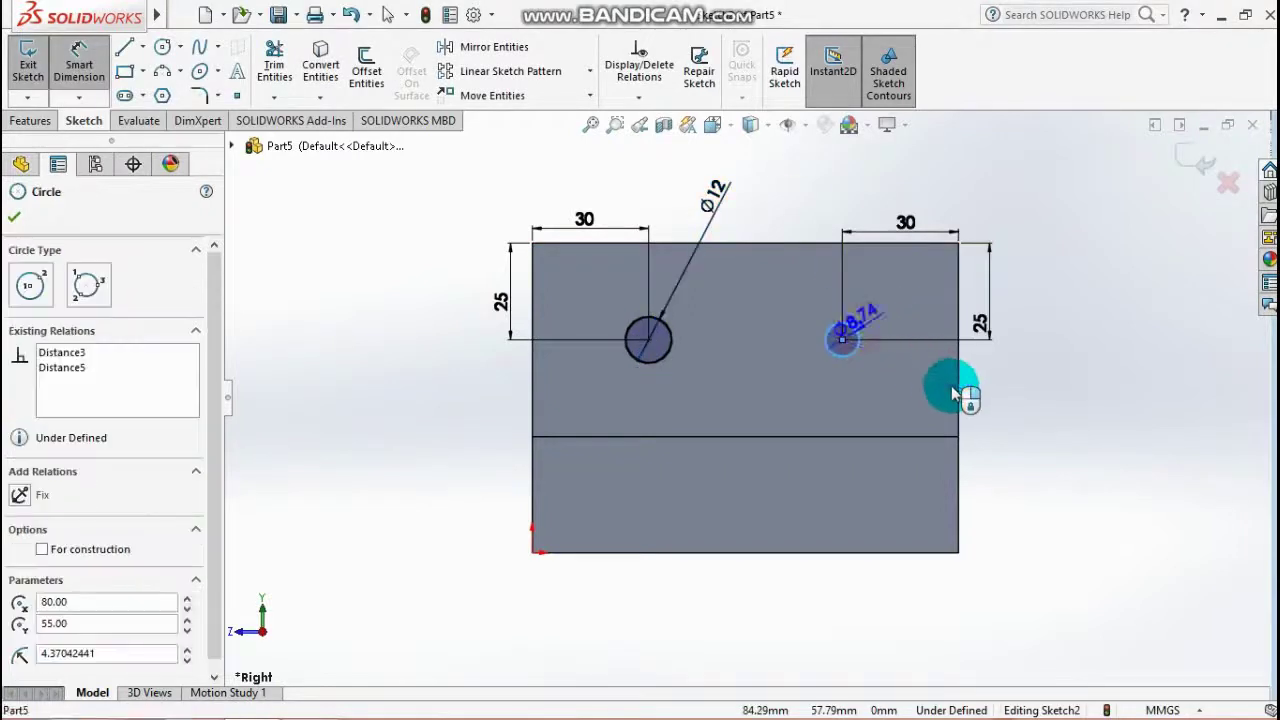
pyautogui.click(947, 205)
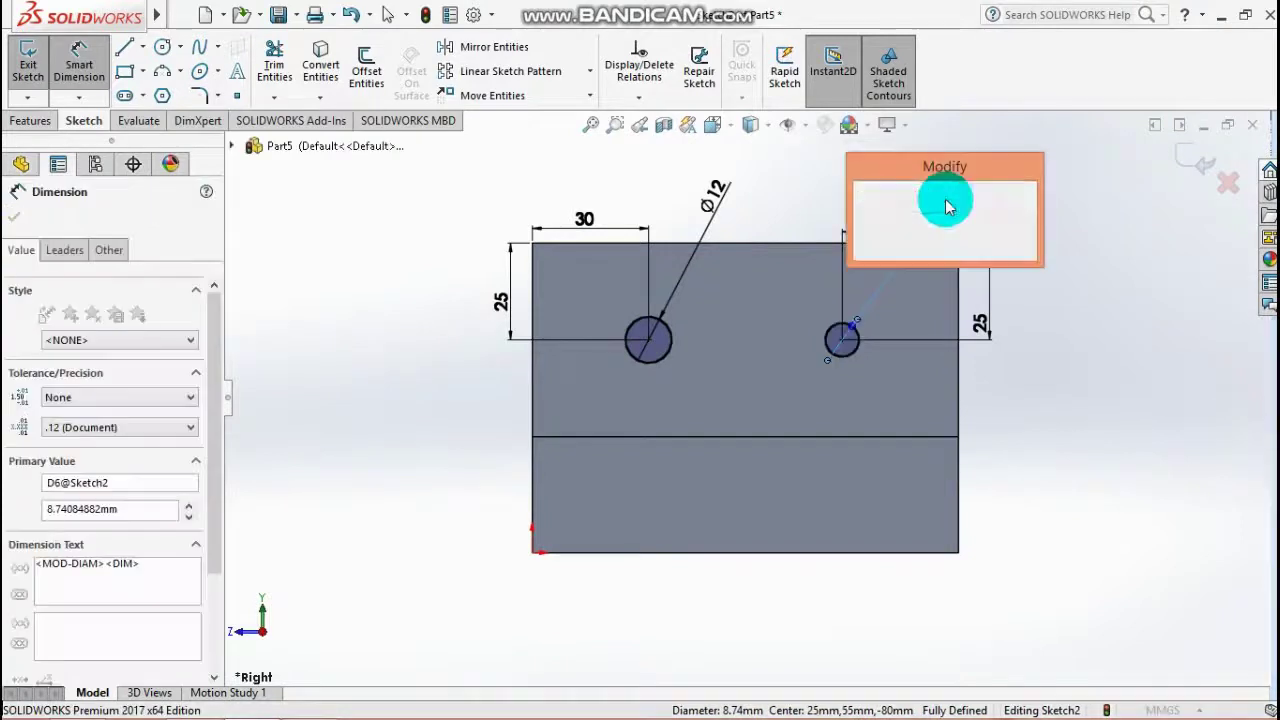
pyautogui.write('12')
pyautogui.press('Return')
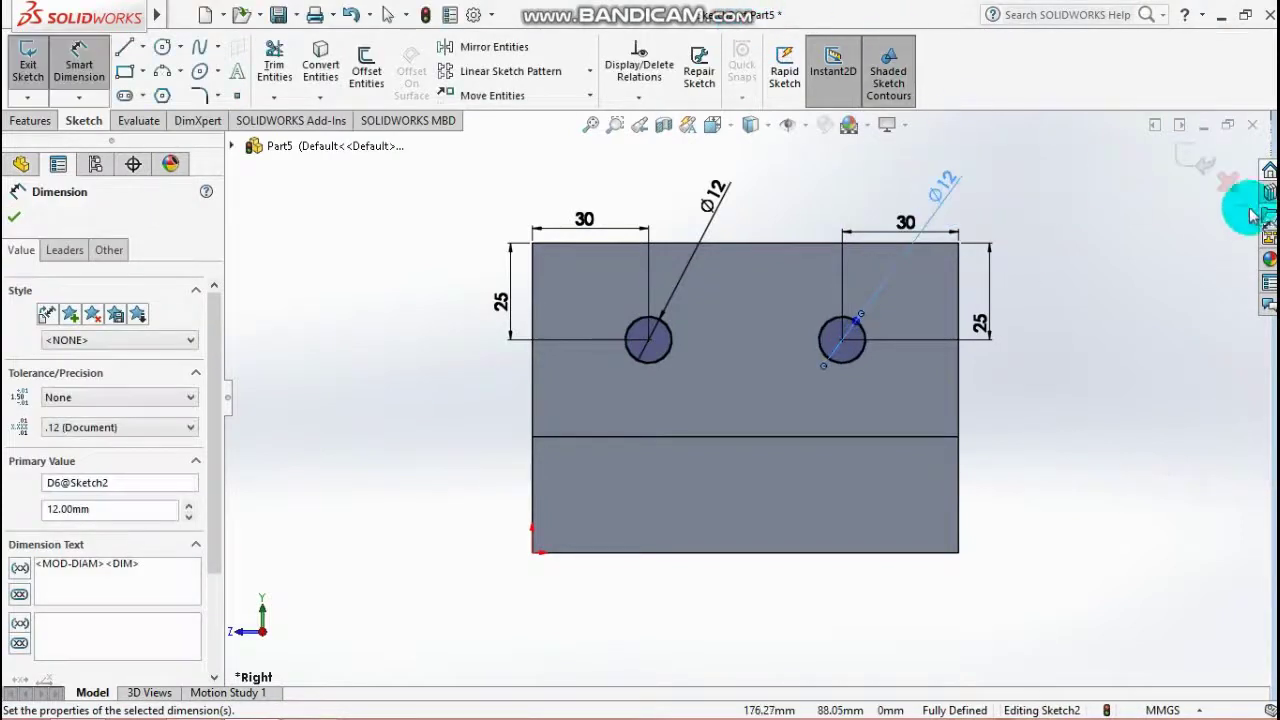
# Cut the two Ø12 holes 5 mm deep with a blind Extruded Cut.
pyautogui.click(1197, 162)
pyautogui.hotkey('ctrl', 'b')
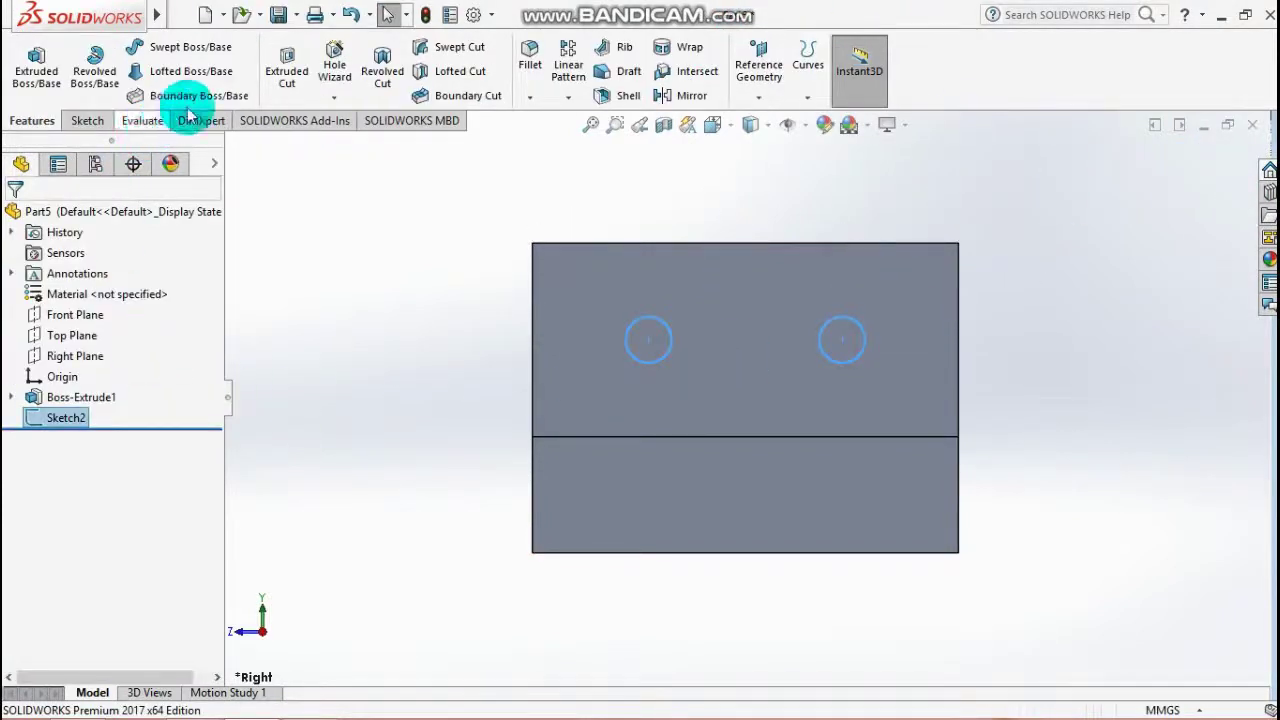
pyautogui.click(288, 66)
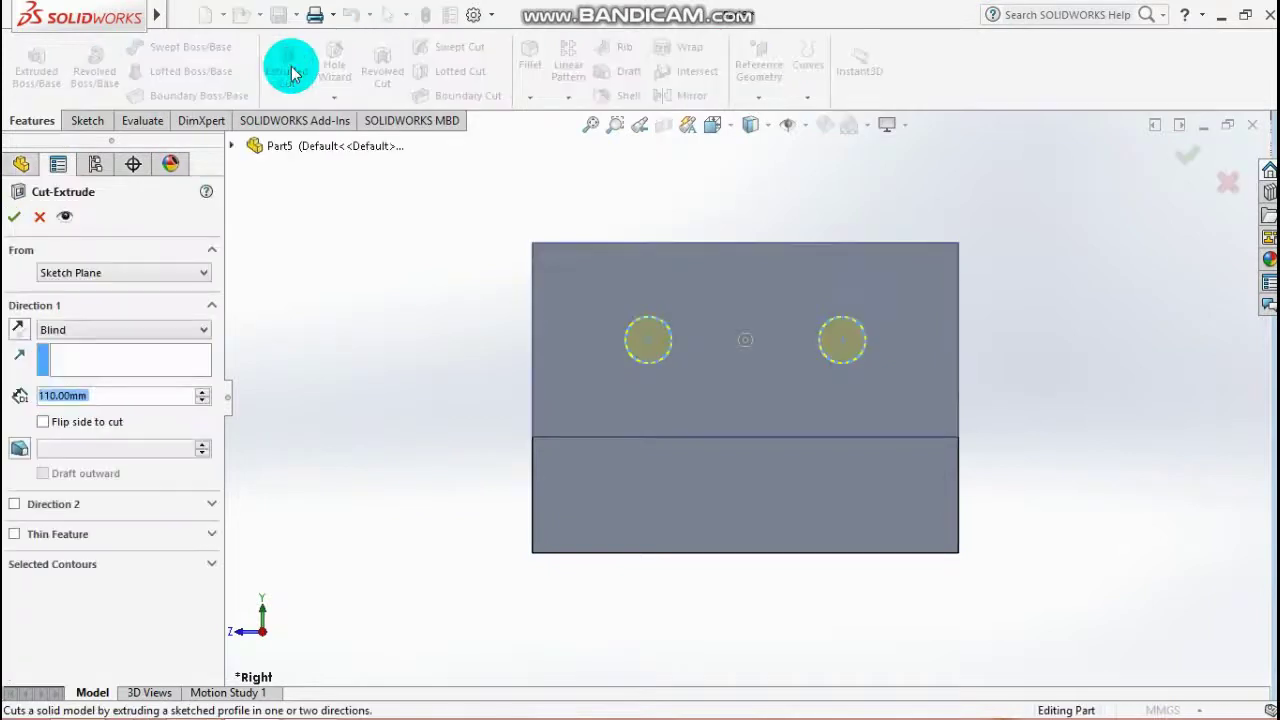
pyautogui.write('5')
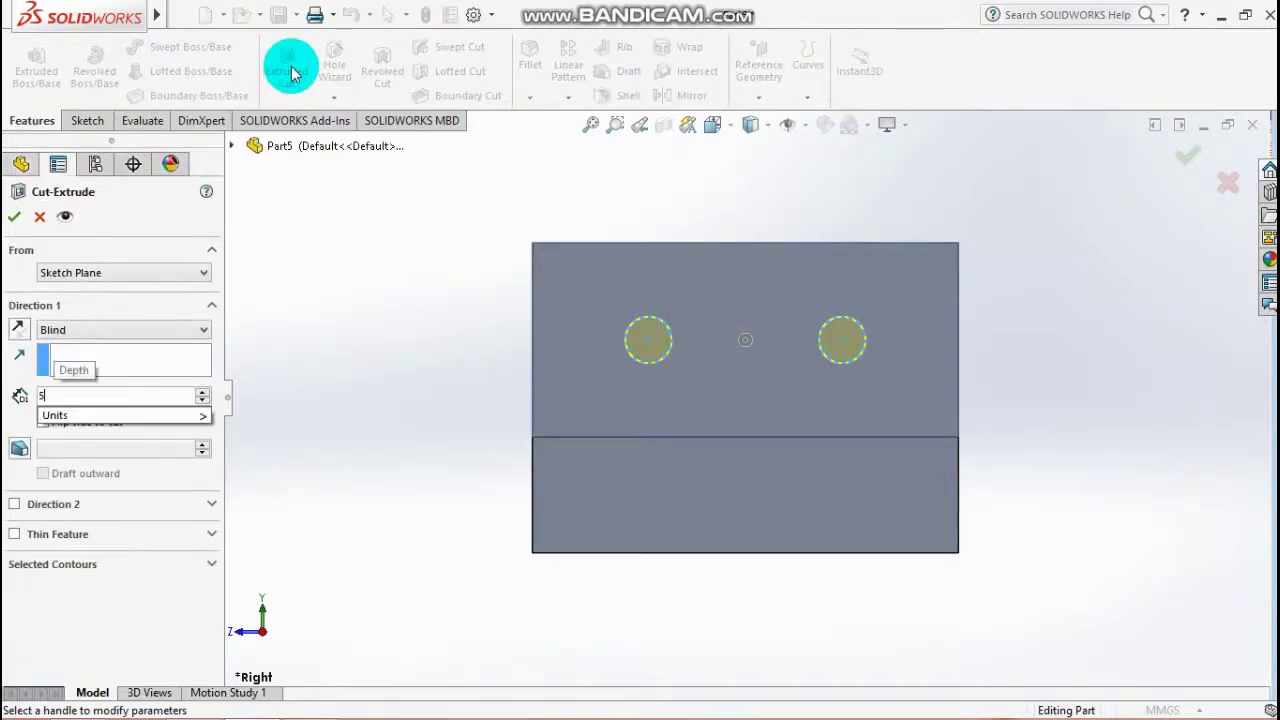
pyautogui.click(15, 217)
pyautogui.moveTo(957, 329)
pyautogui.mouseDown(button='middle')
pyautogui.moveTo(1014, 357)
pyautogui.moveTo(1080, 360)
pyautogui.moveTo(1014, 400)
pyautogui.moveTo(1077, 377)
pyautogui.moveTo(926, 415)
pyautogui.mouseUp(button='middle')
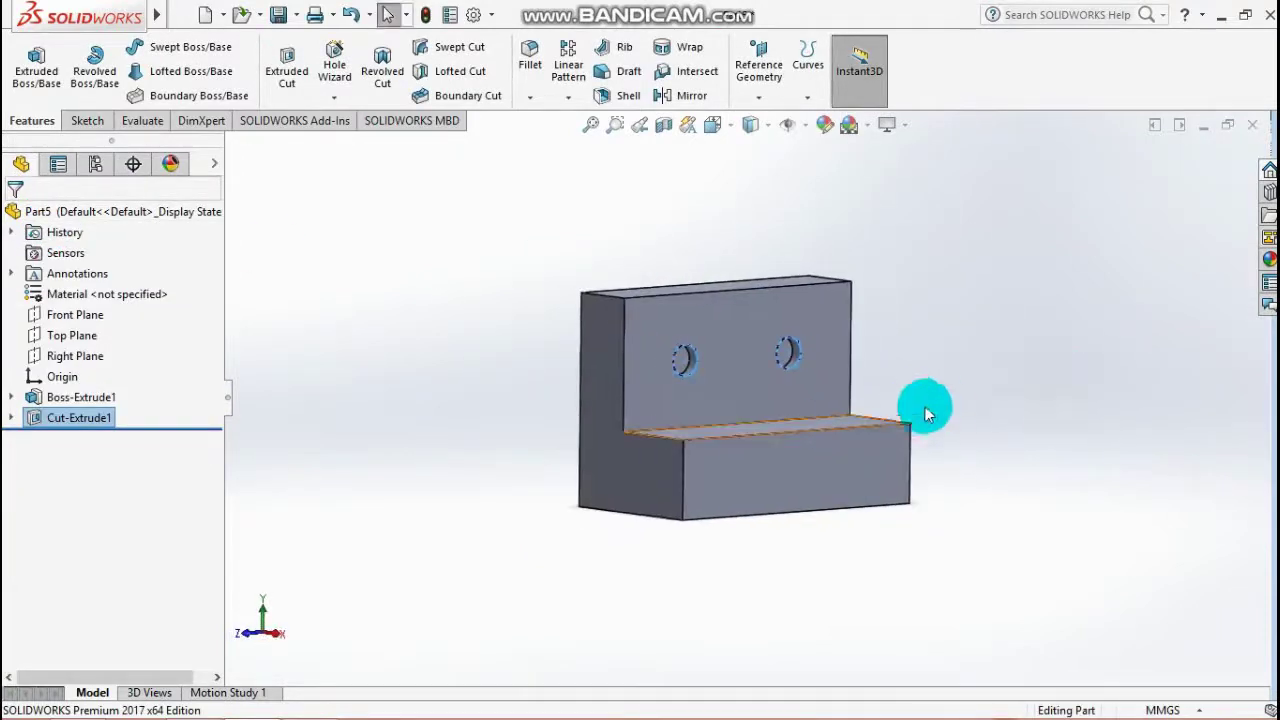
# Start a new sketch on the upright face and view it Normal To.
pyautogui.rightClick(820, 362)
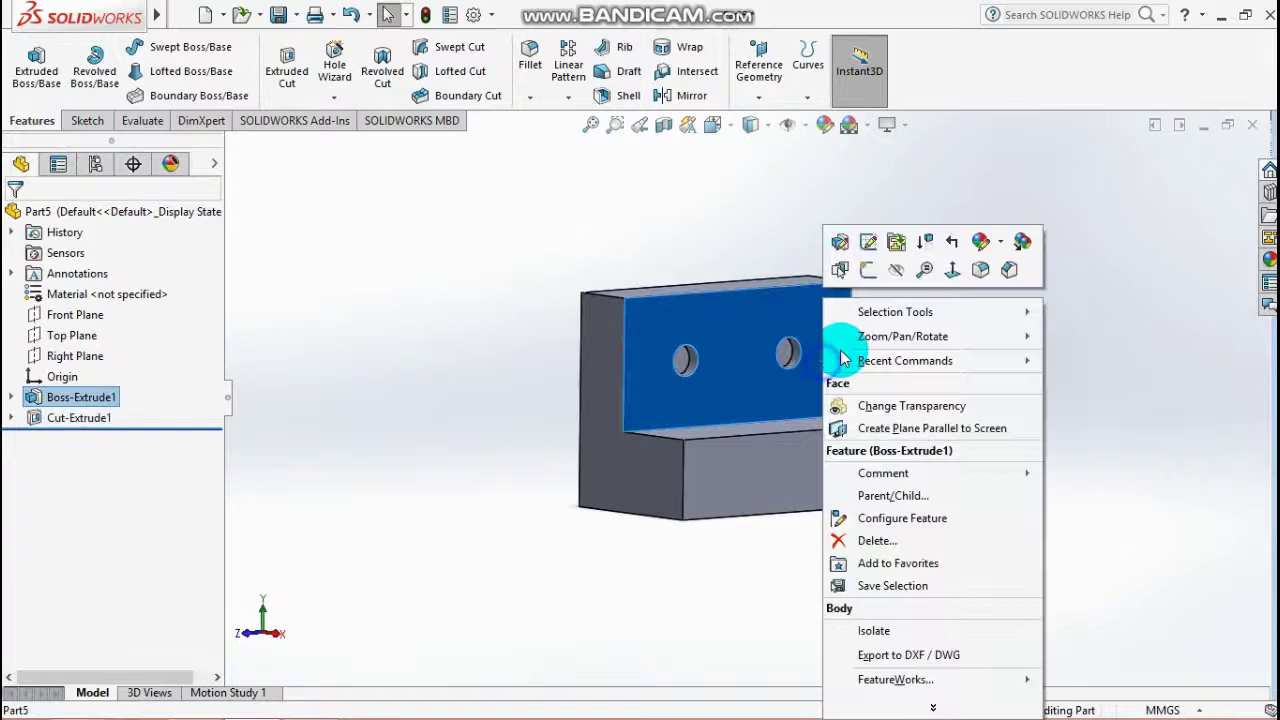
pyautogui.click(868, 270)
pyautogui.press('space')
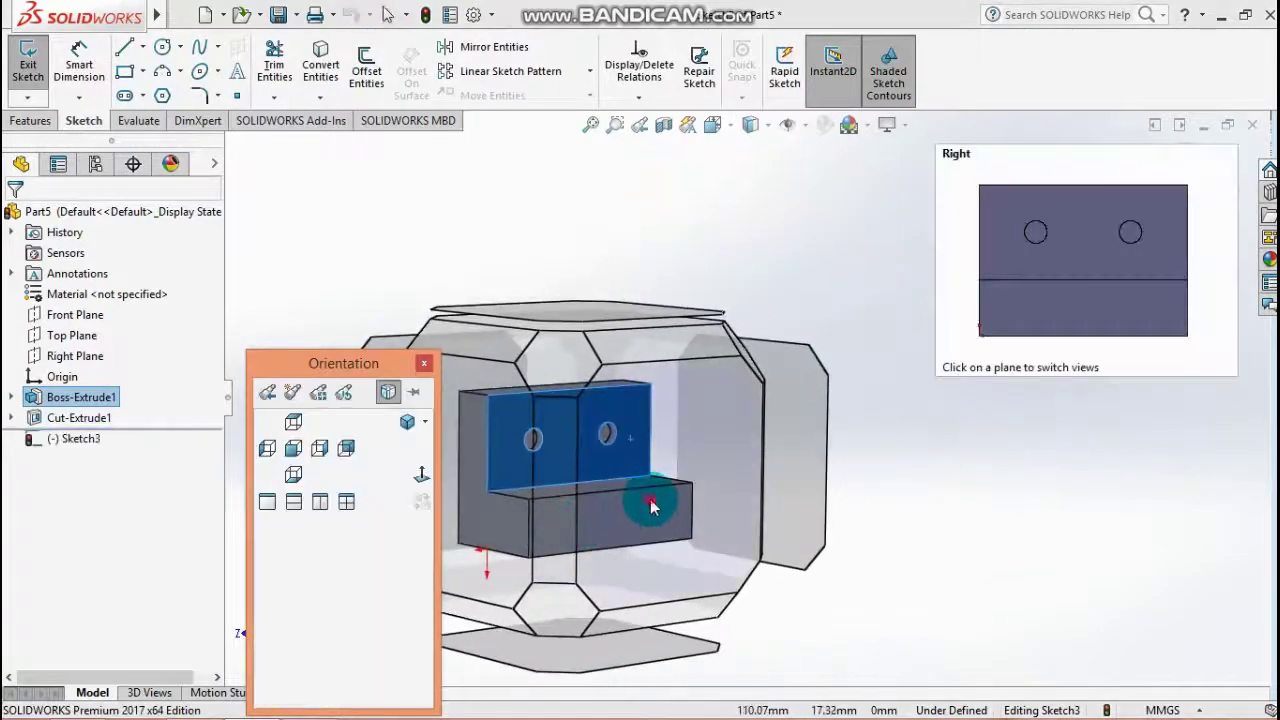
pyautogui.click(650, 505)
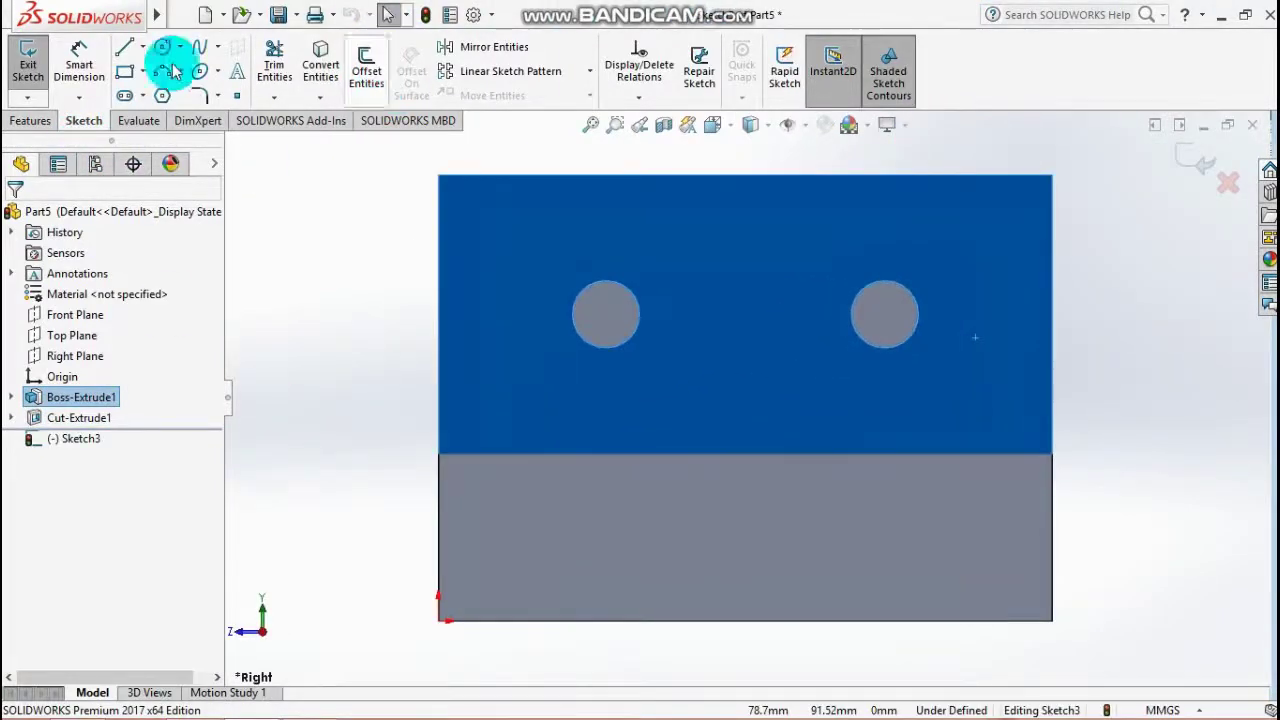
# Draw a small circle centred in each counterbore, left then right.
pyautogui.click(158, 47)
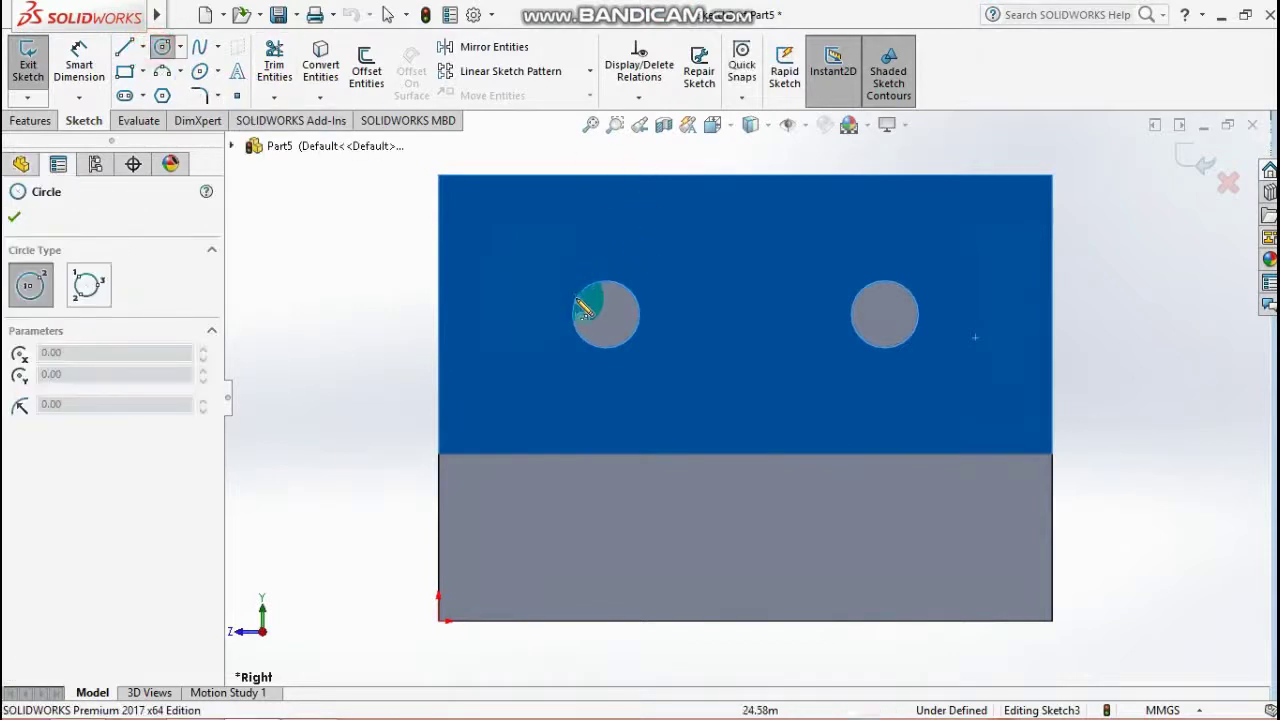
pyautogui.click(606, 316)
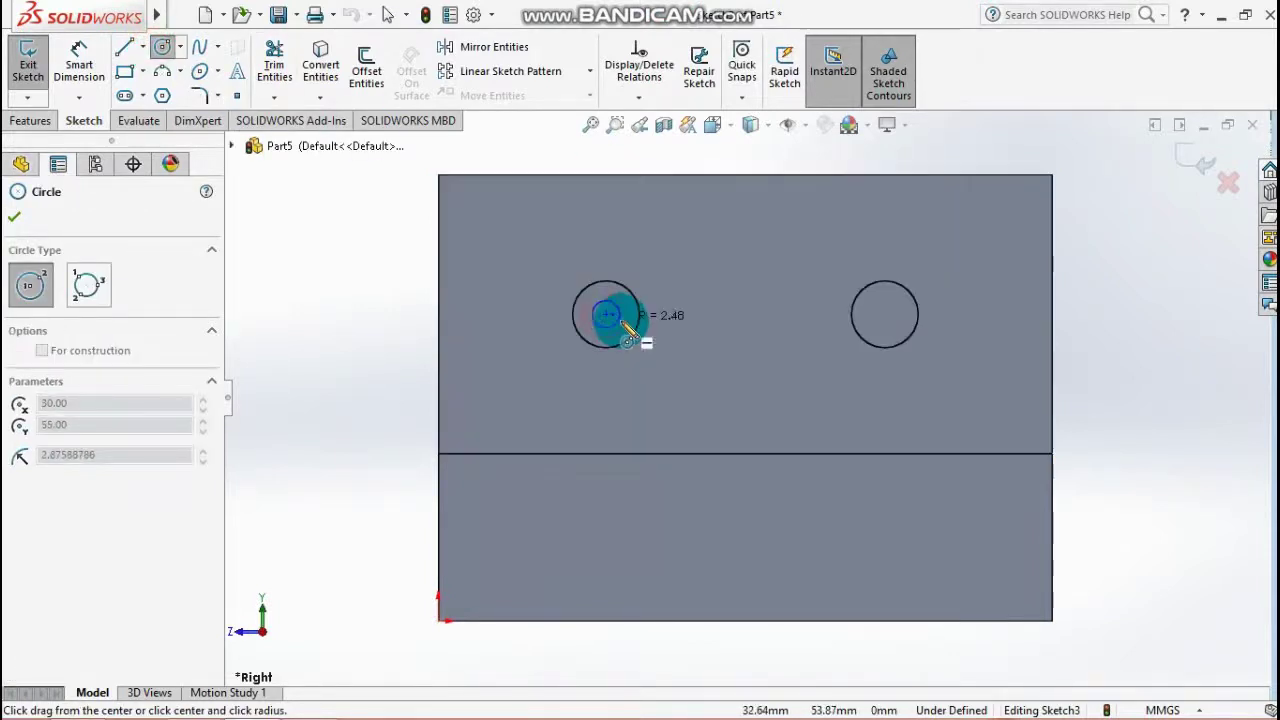
pyautogui.click(622, 314)
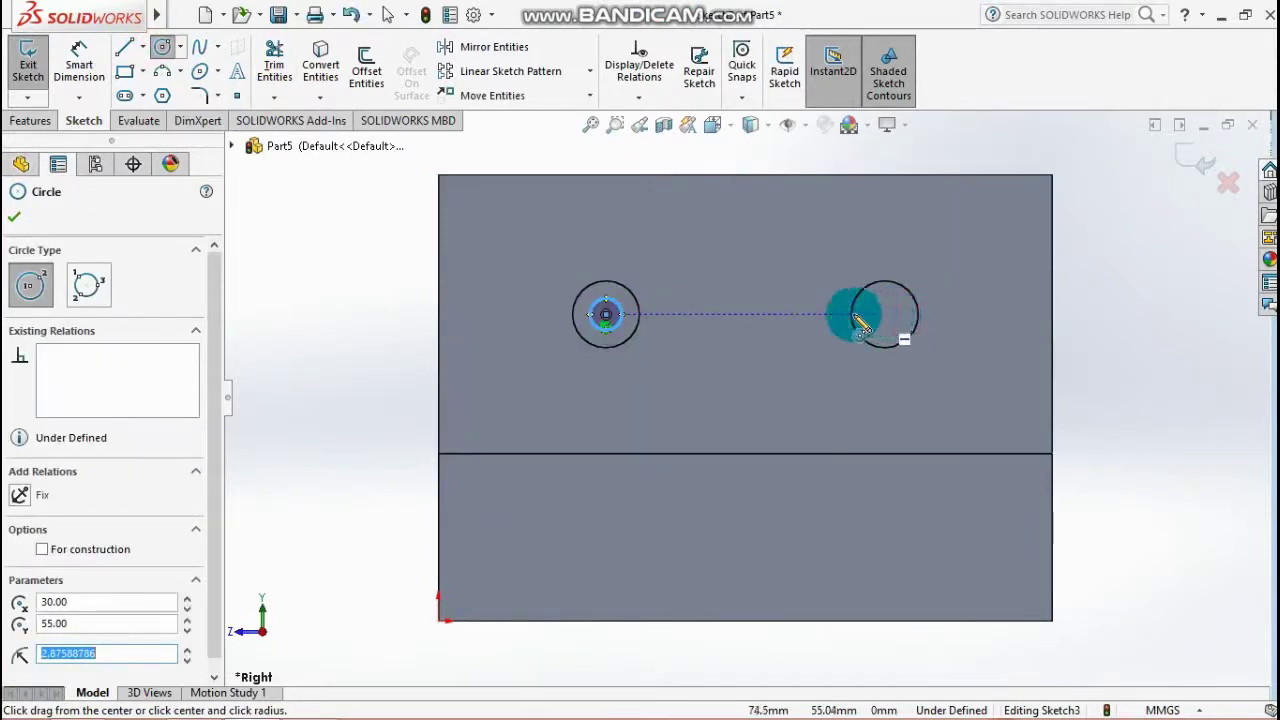
pyautogui.click(885, 315)
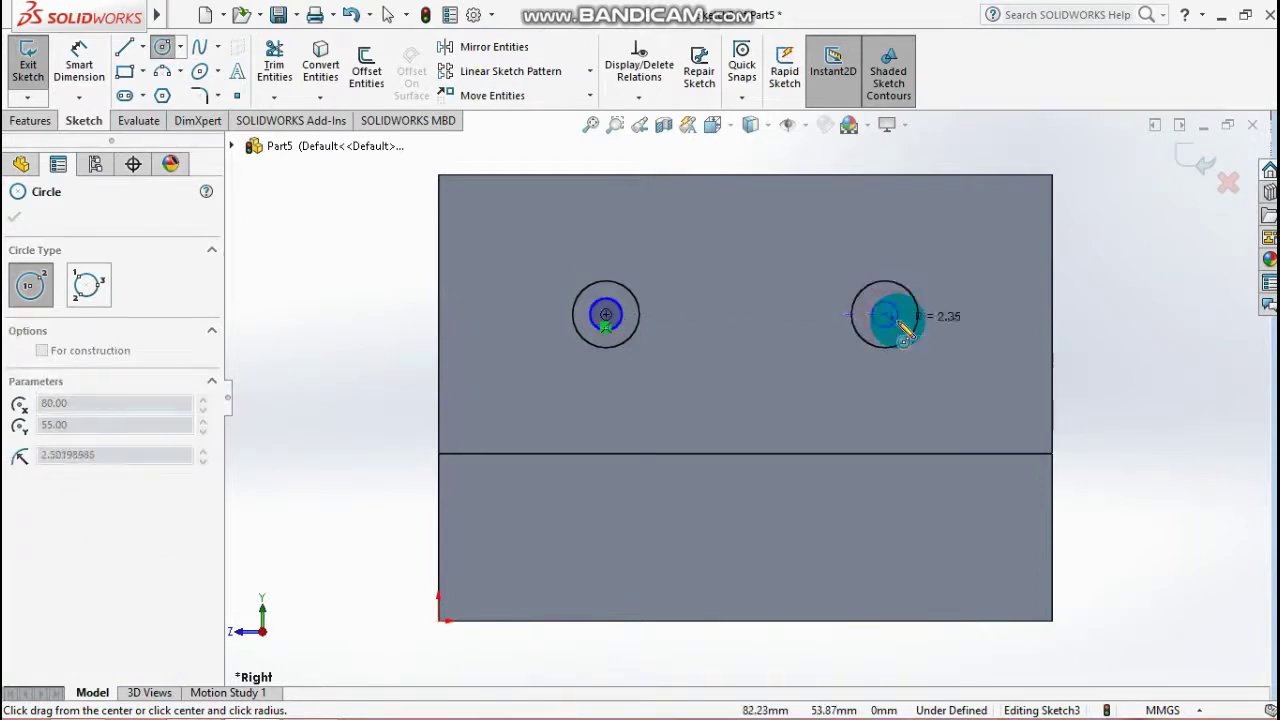
pyautogui.click(903, 330)
# Make the two small hole circles equal with an Equal relation.
pyautogui.click(79, 60)
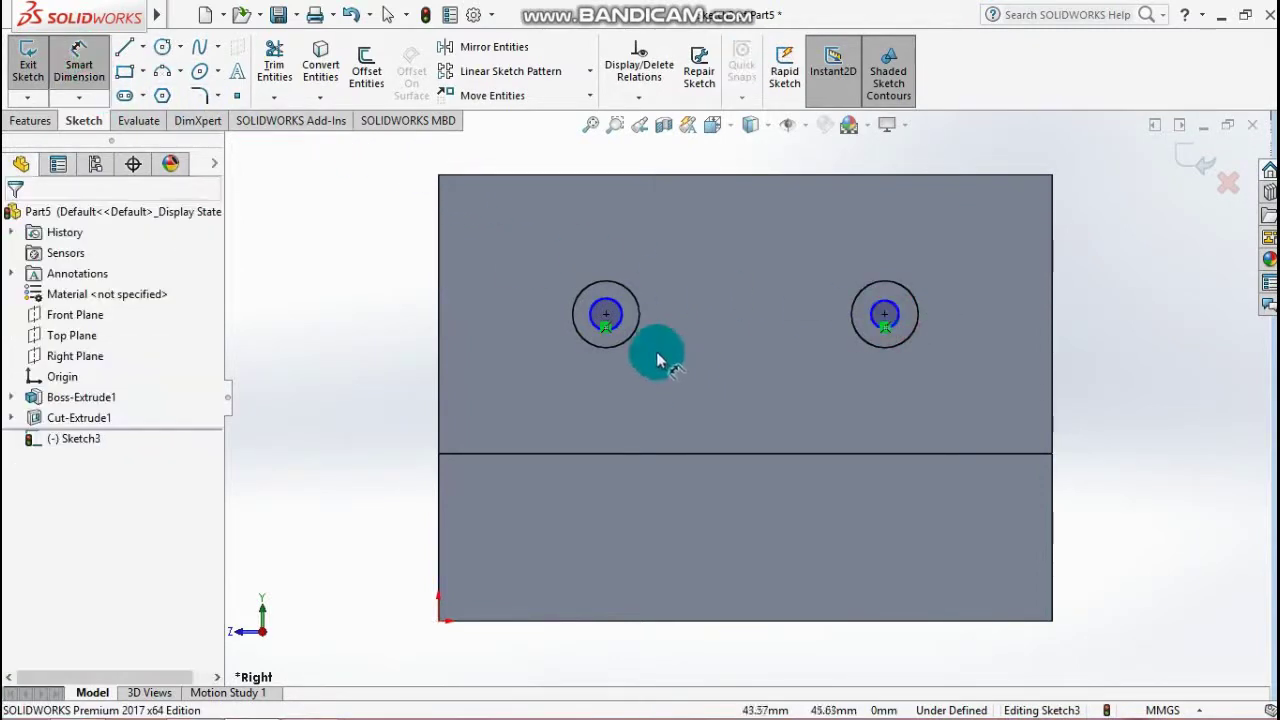
pyautogui.click(620, 315)
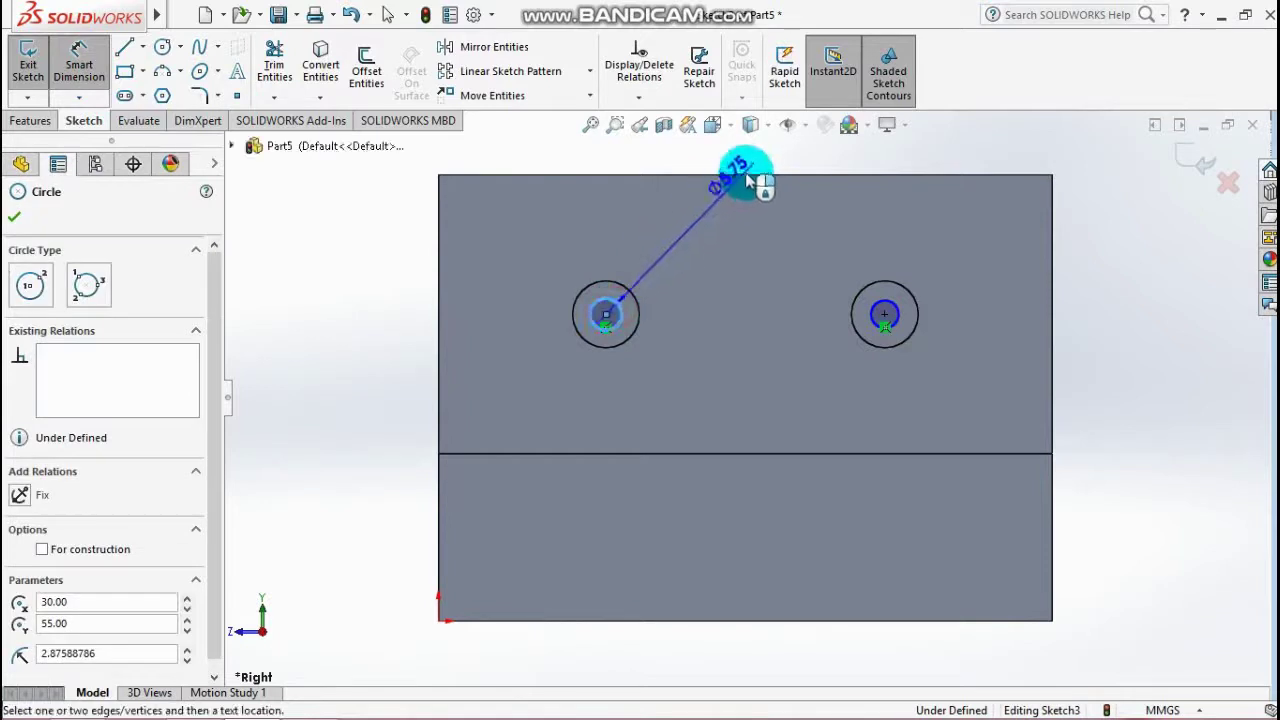
pyautogui.moveTo(728, 165); pyautogui.dragTo(625, 310)
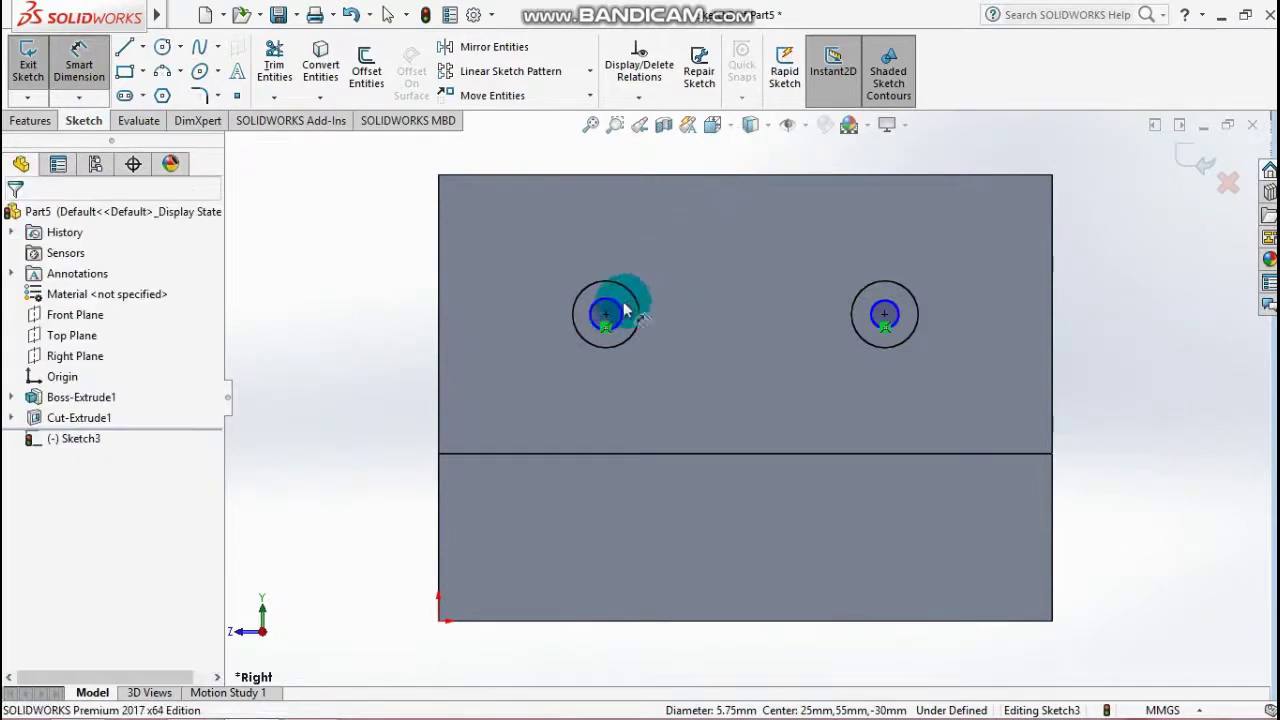
pyautogui.press('Escape')
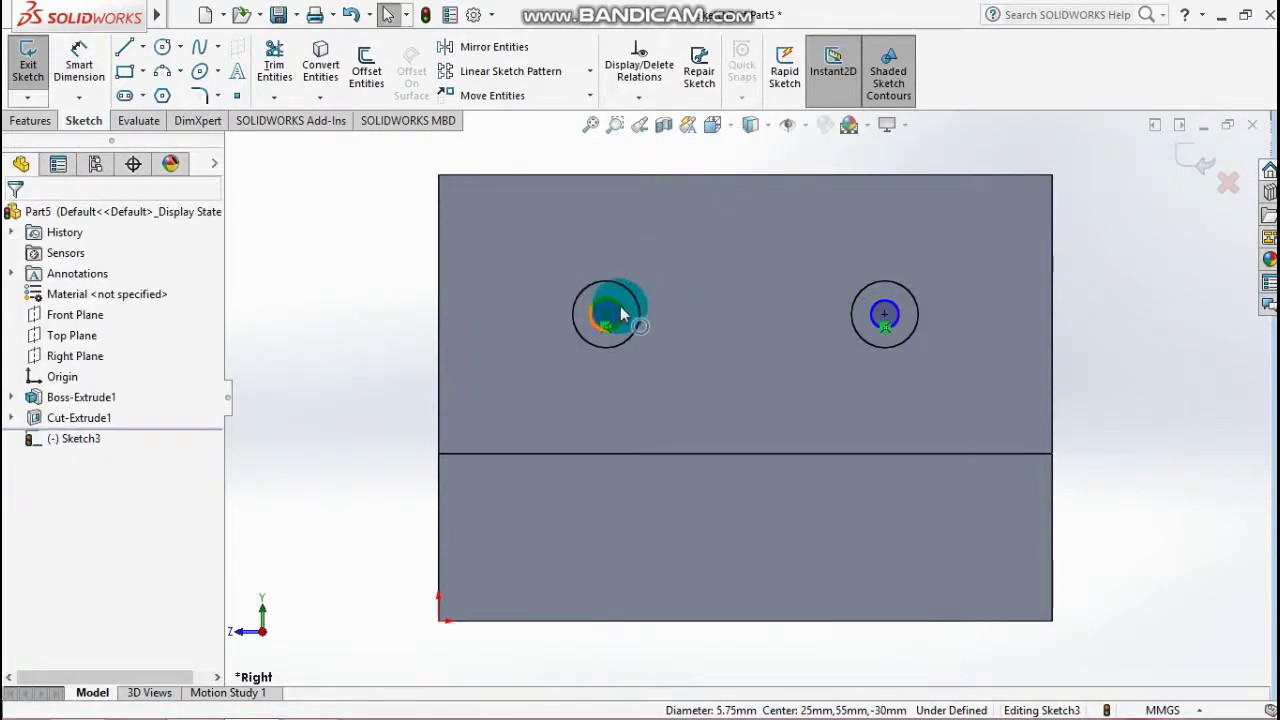
pyautogui.click(620, 315)
pyautogui.keyDown('ctrl'); pyautogui.click(876, 320); pyautogui.keyUp('ctrl')
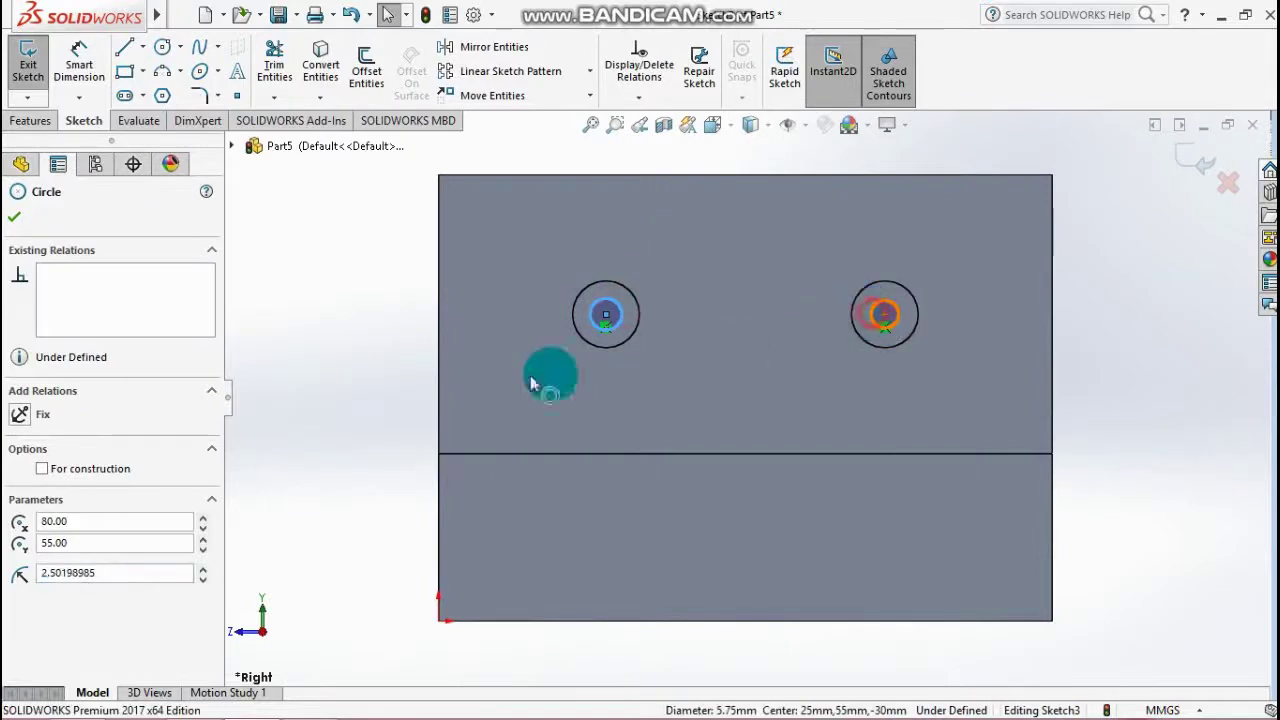
pyautogui.click(20, 587)
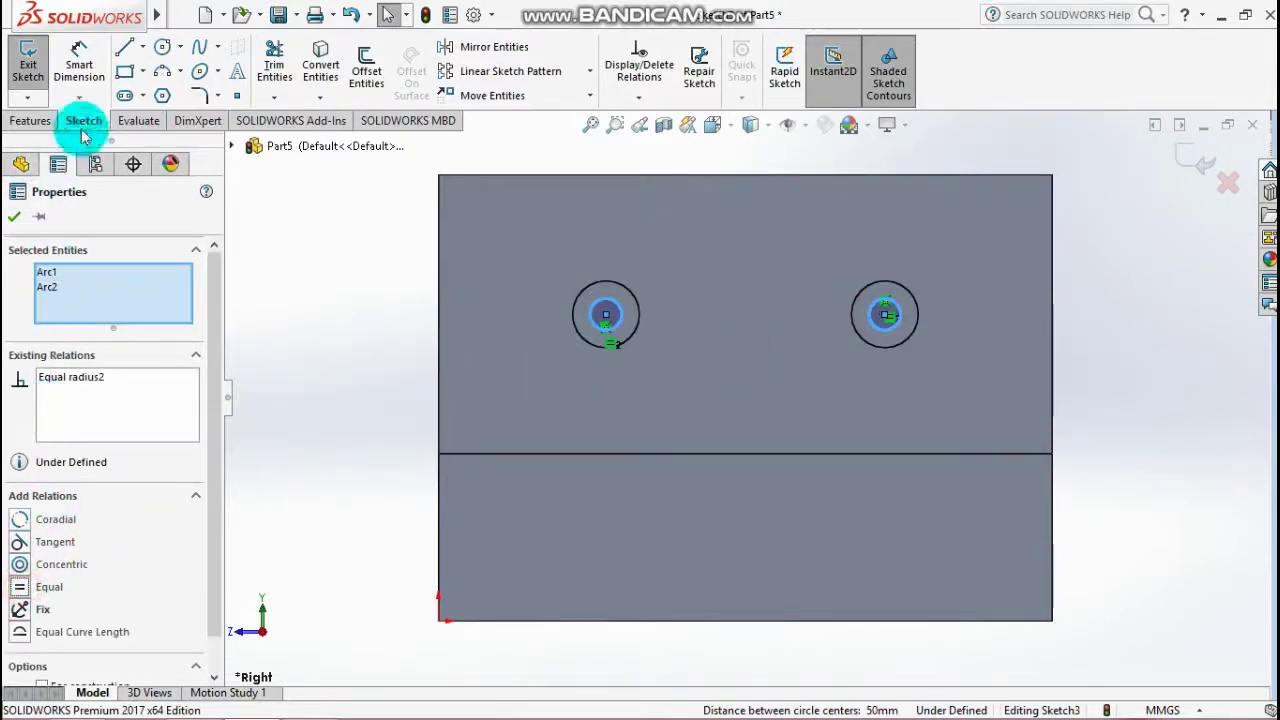
# Dimension the left small circle to Ø6 and exit the sketch.
pyautogui.click(79, 62)
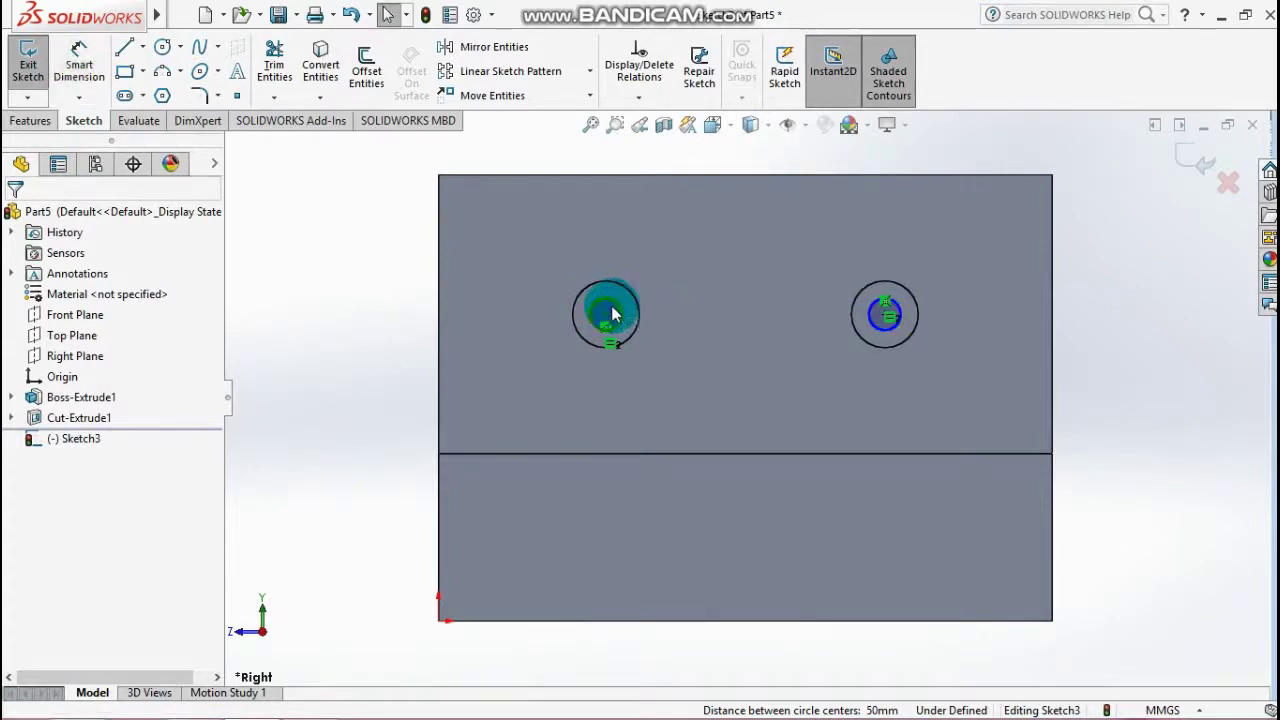
pyautogui.click(79, 62)
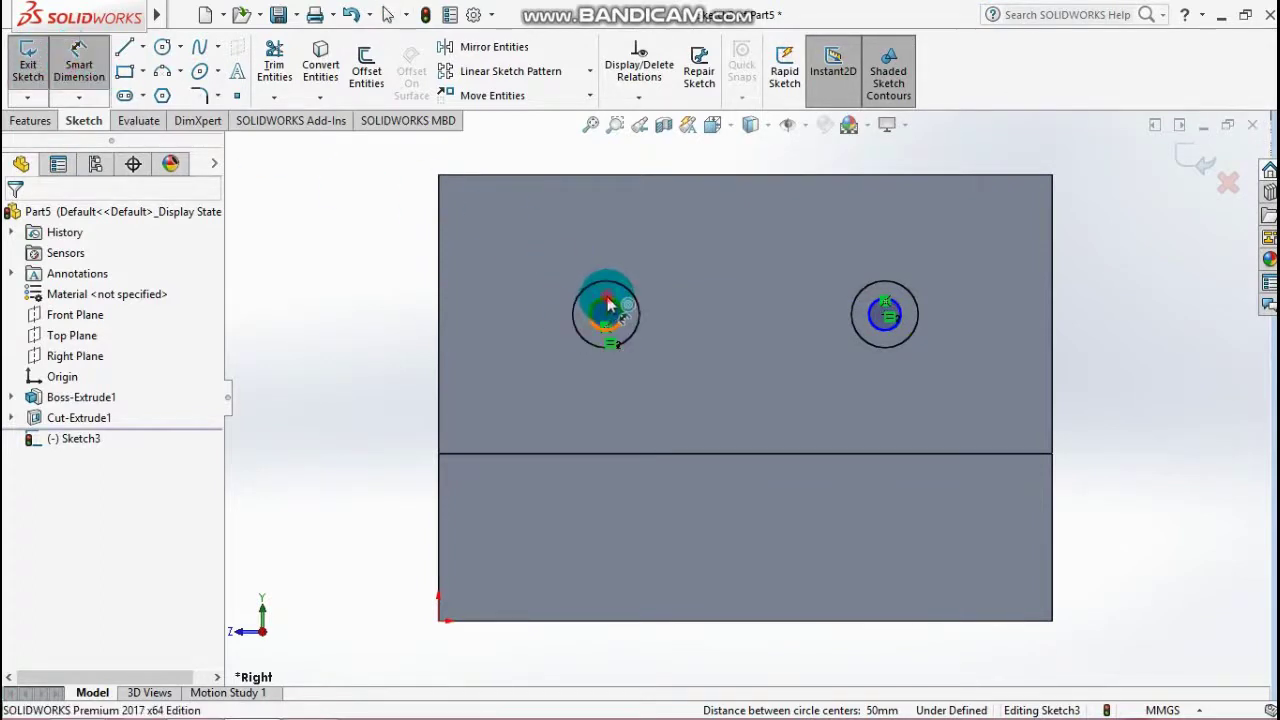
pyautogui.click(607, 305)
pyautogui.click(671, 243)
pyautogui.write('6')
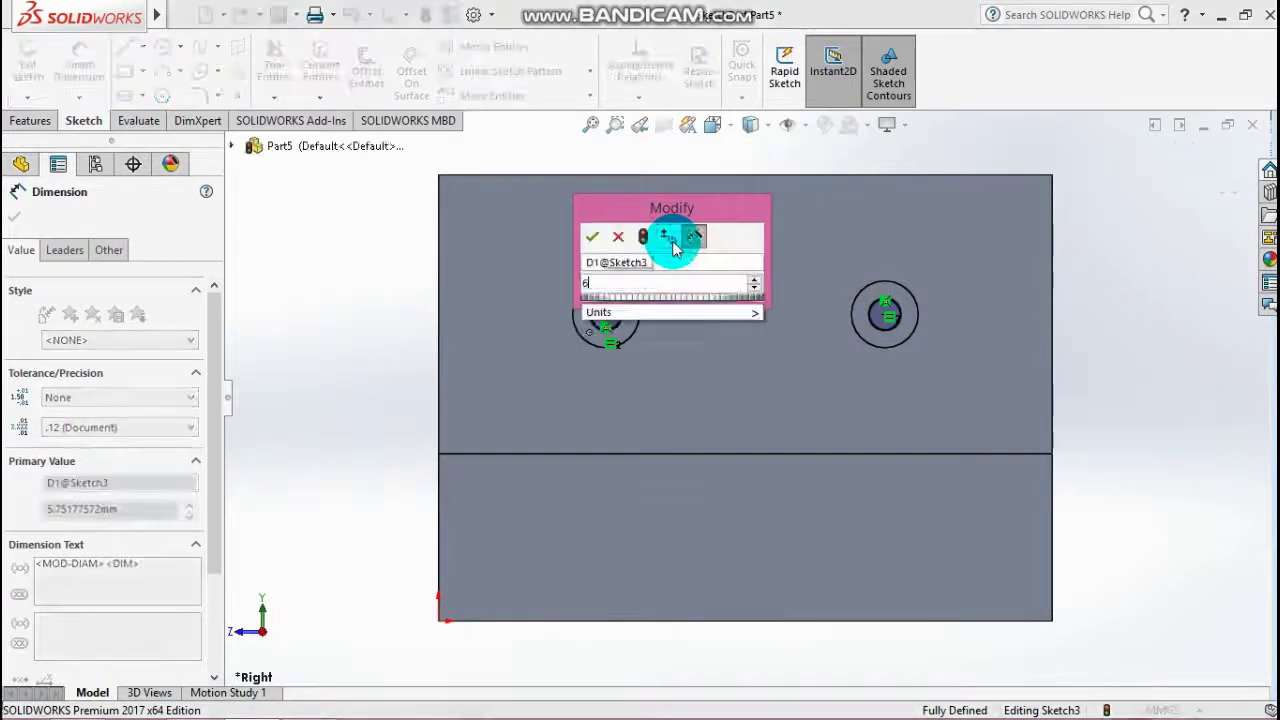
pyautogui.press('Return')
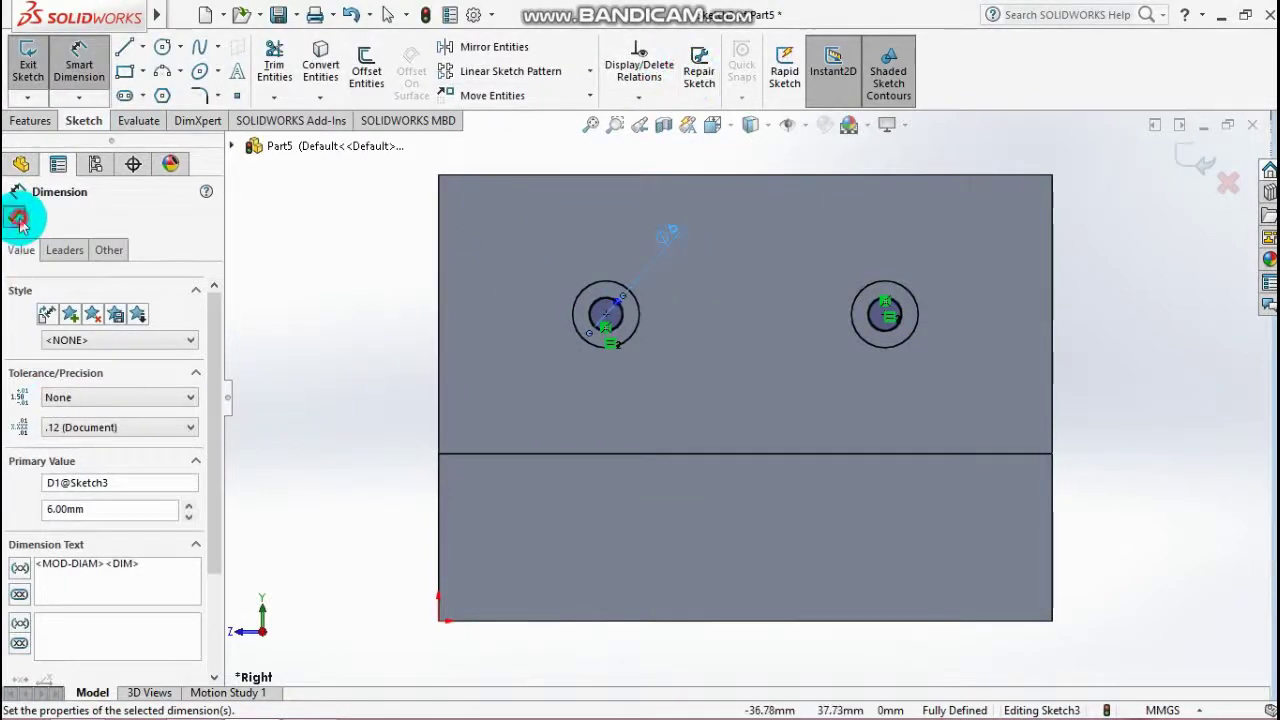
pyautogui.click(18, 220)
pyautogui.click(30, 120)
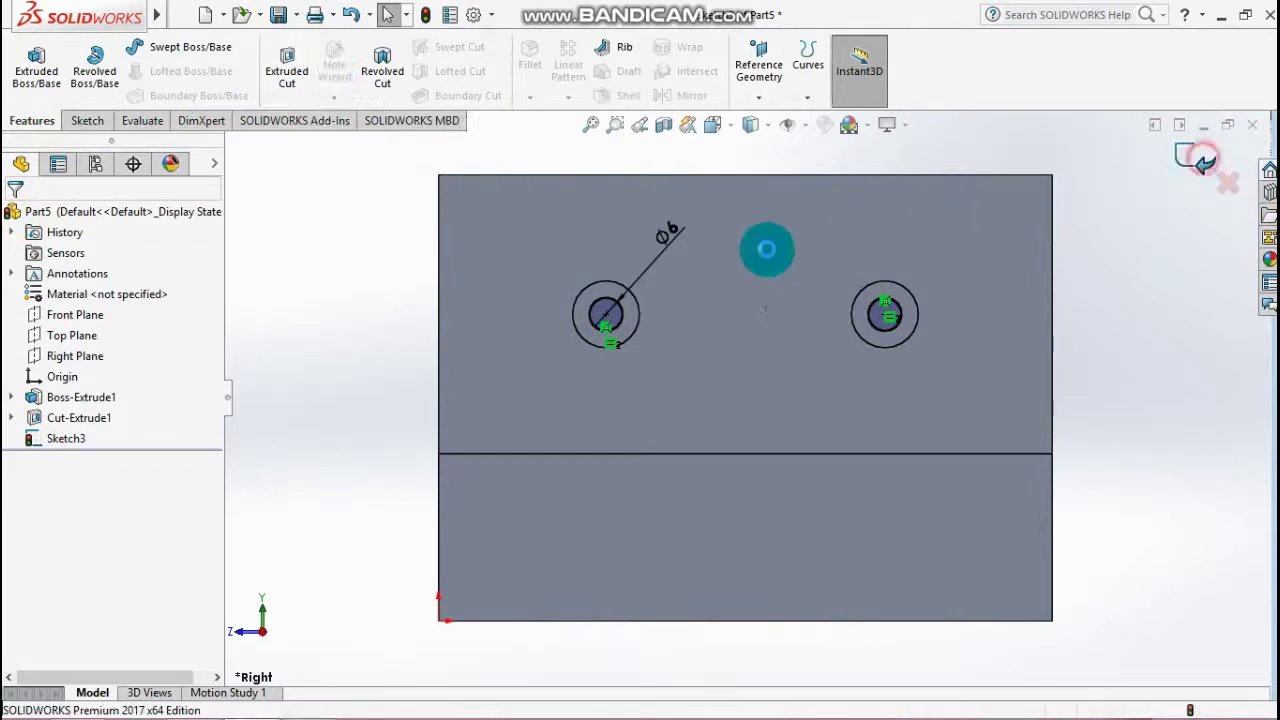
# Cut the Ø6 holes 30 mm deep with a blind Extruded Cut.
pyautogui.click(290, 72)
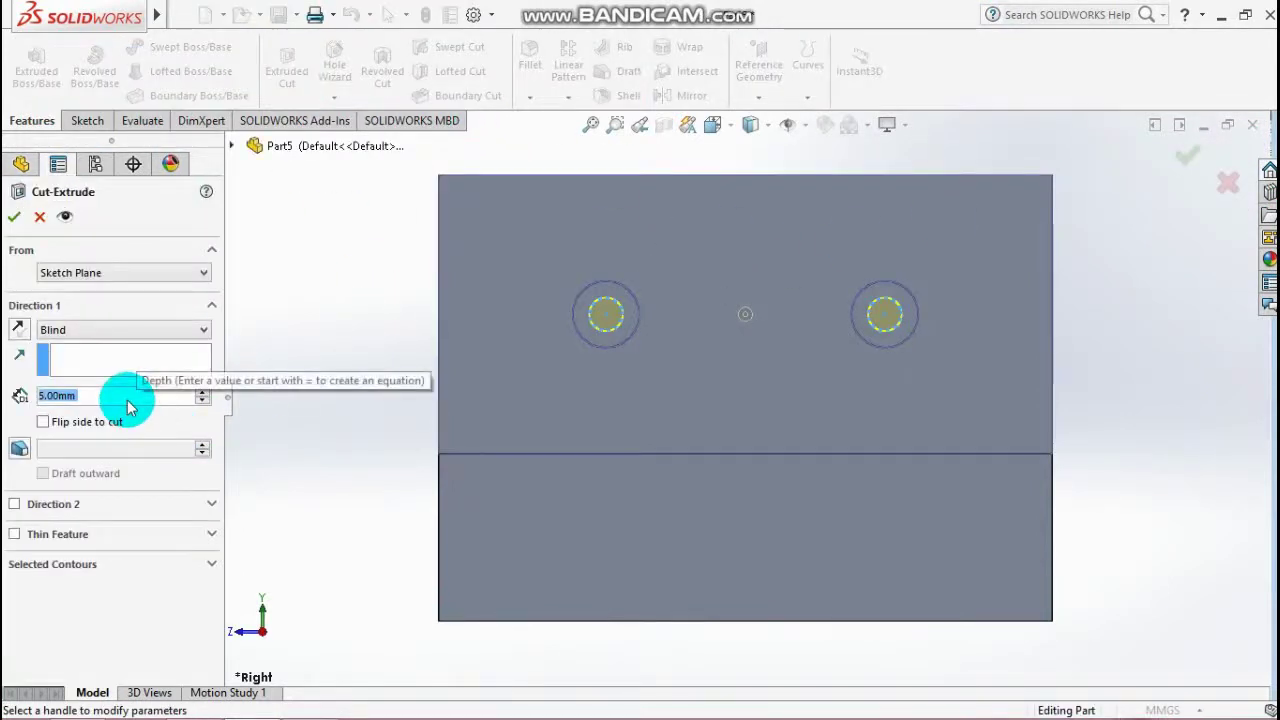
pyautogui.write('30')
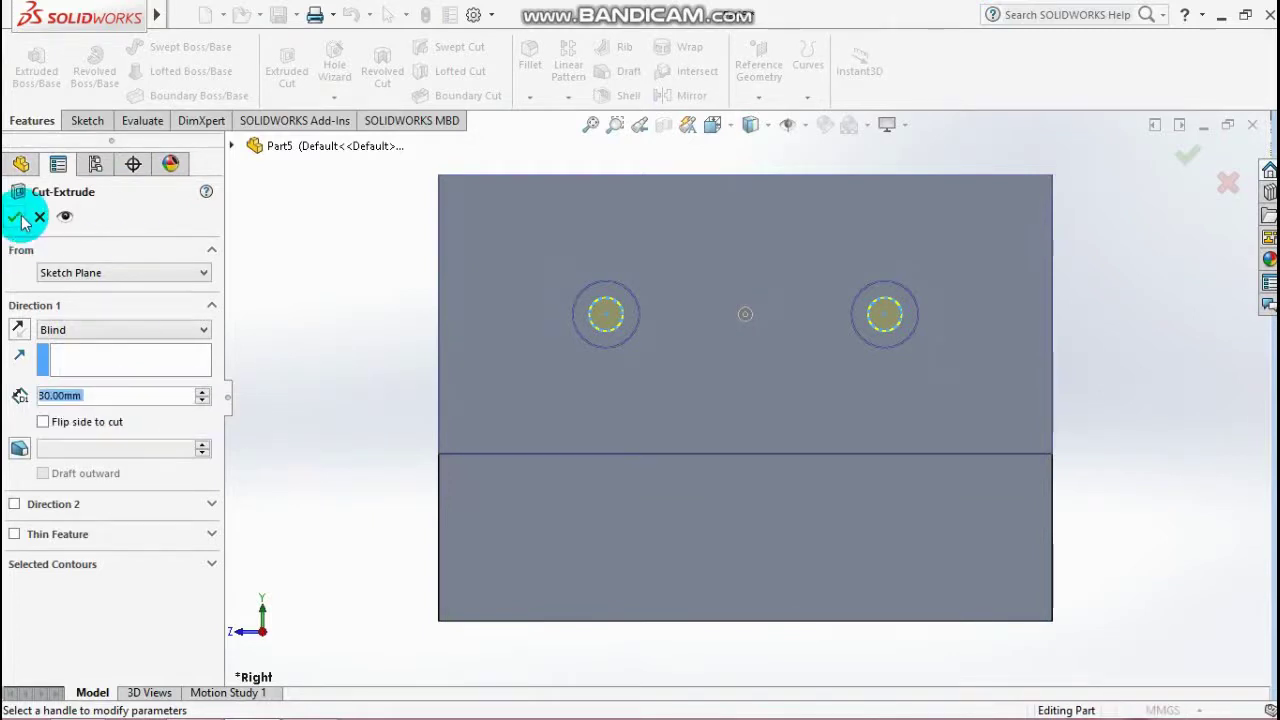
pyautogui.click(20, 218)
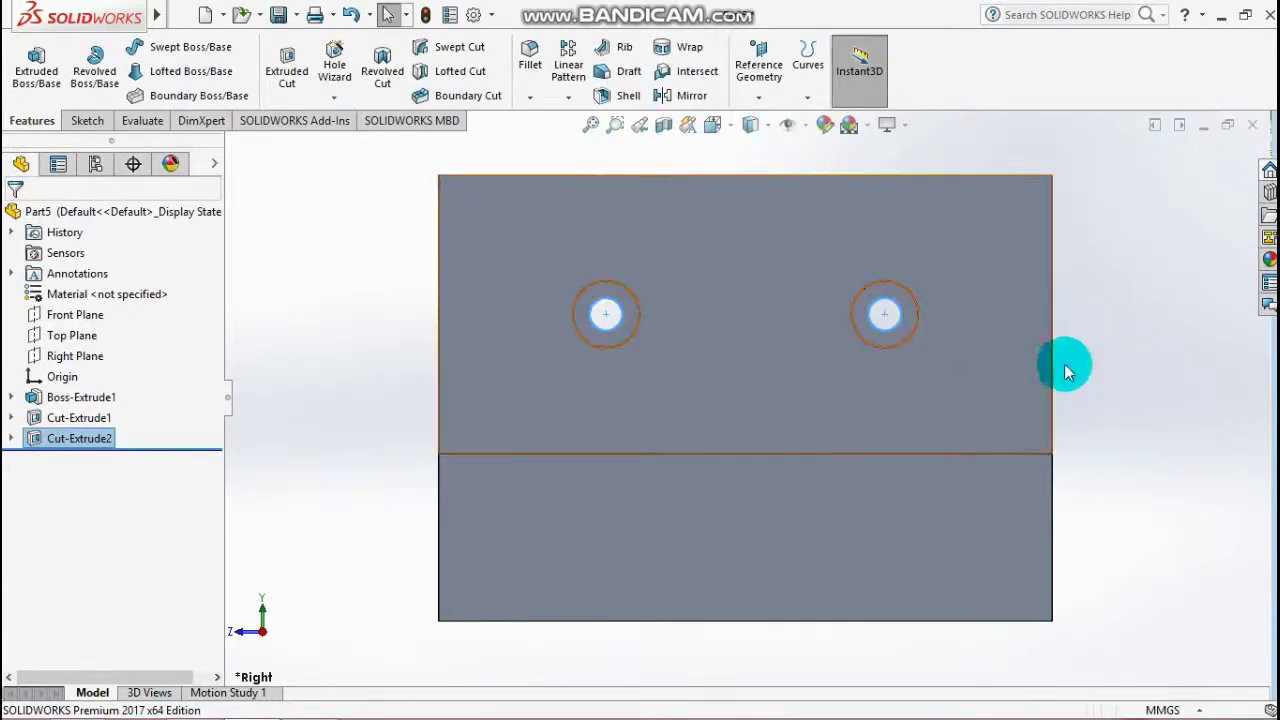
# From the isometric view, start Sketch4 on the base's top face and orient it Normal To.
pyautogui.moveTo(1131, 380); pyautogui.dragTo(1109, 371, button='middle')
pyautogui.press('space')
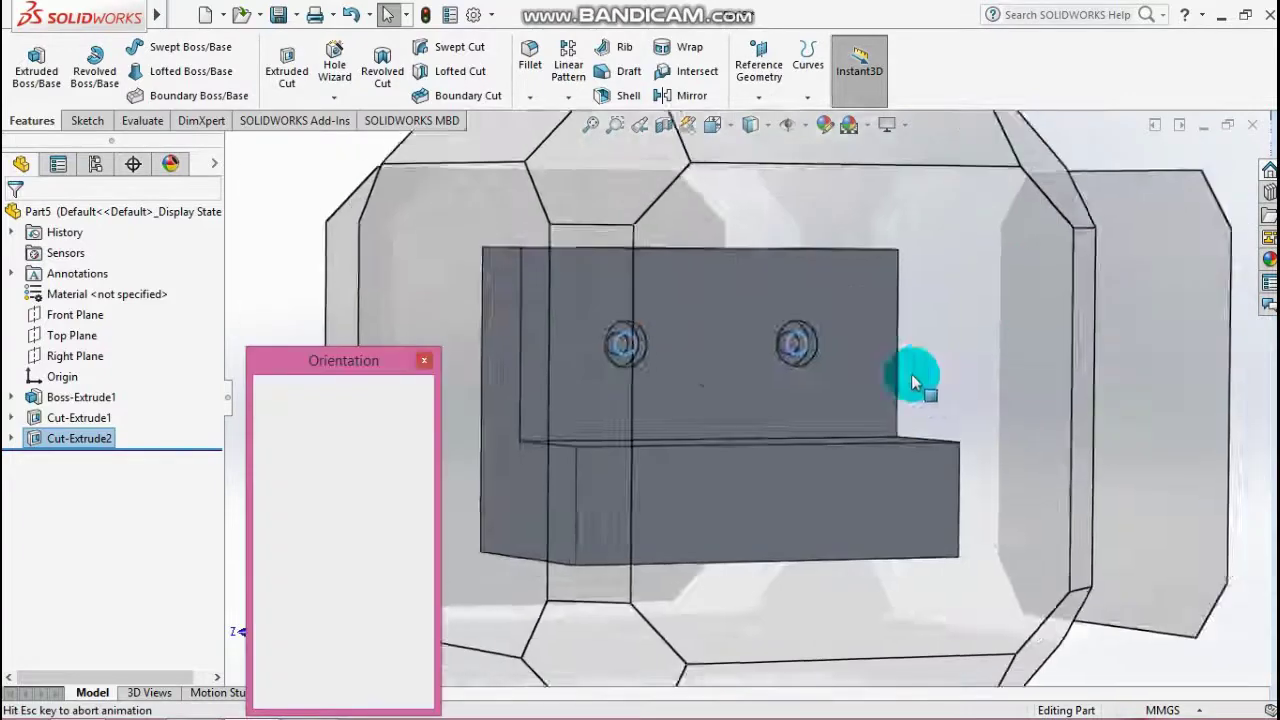
pyautogui.click(403, 420)
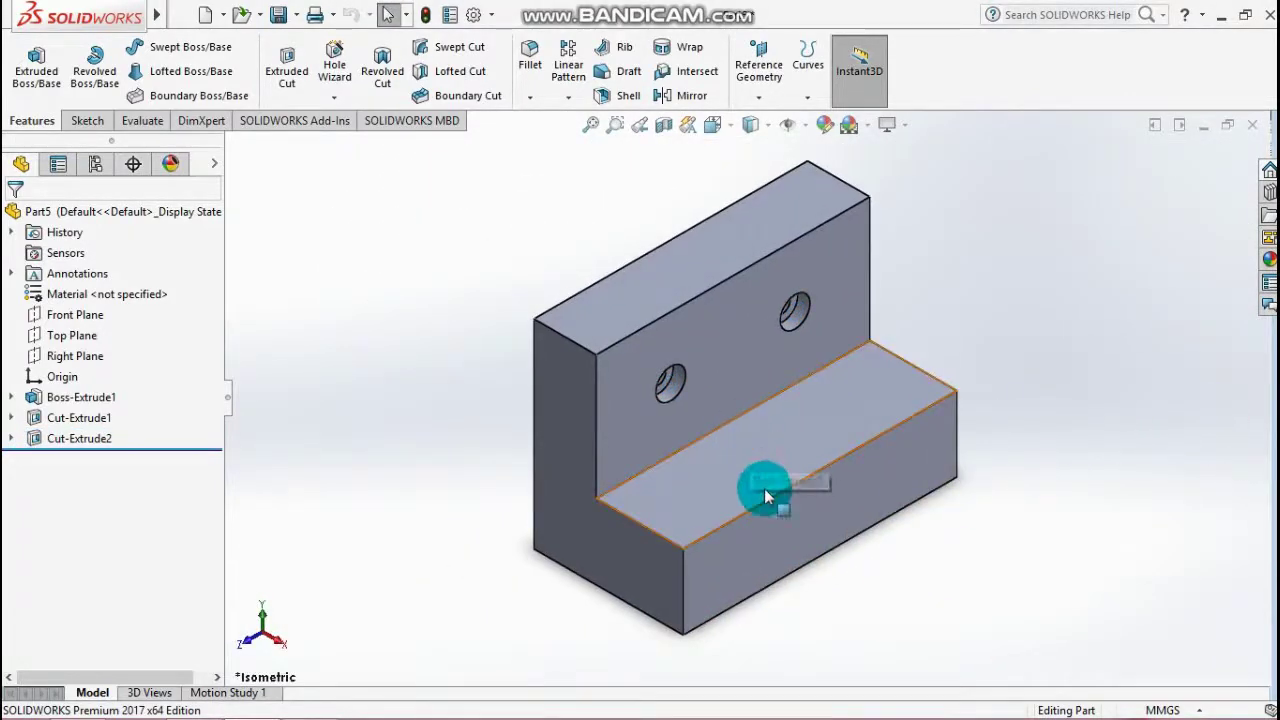
pyautogui.click(747, 478)
pyautogui.click(828, 414)
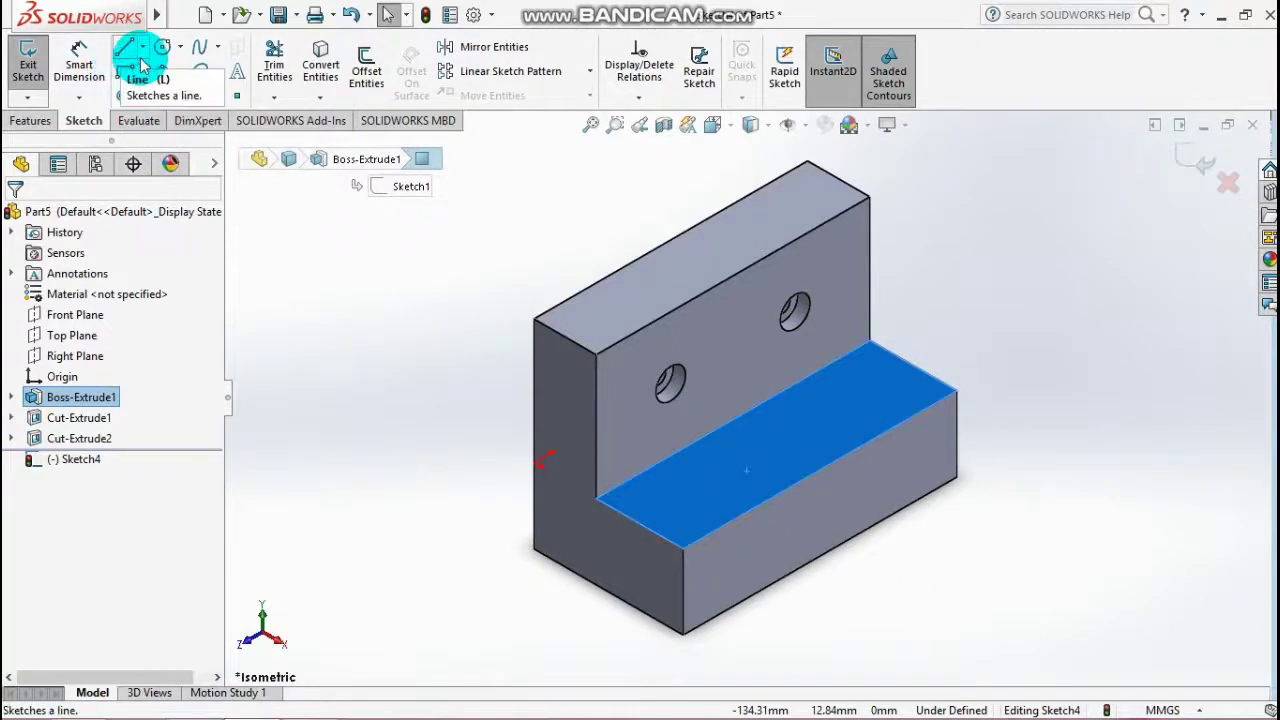
pyautogui.press('space')
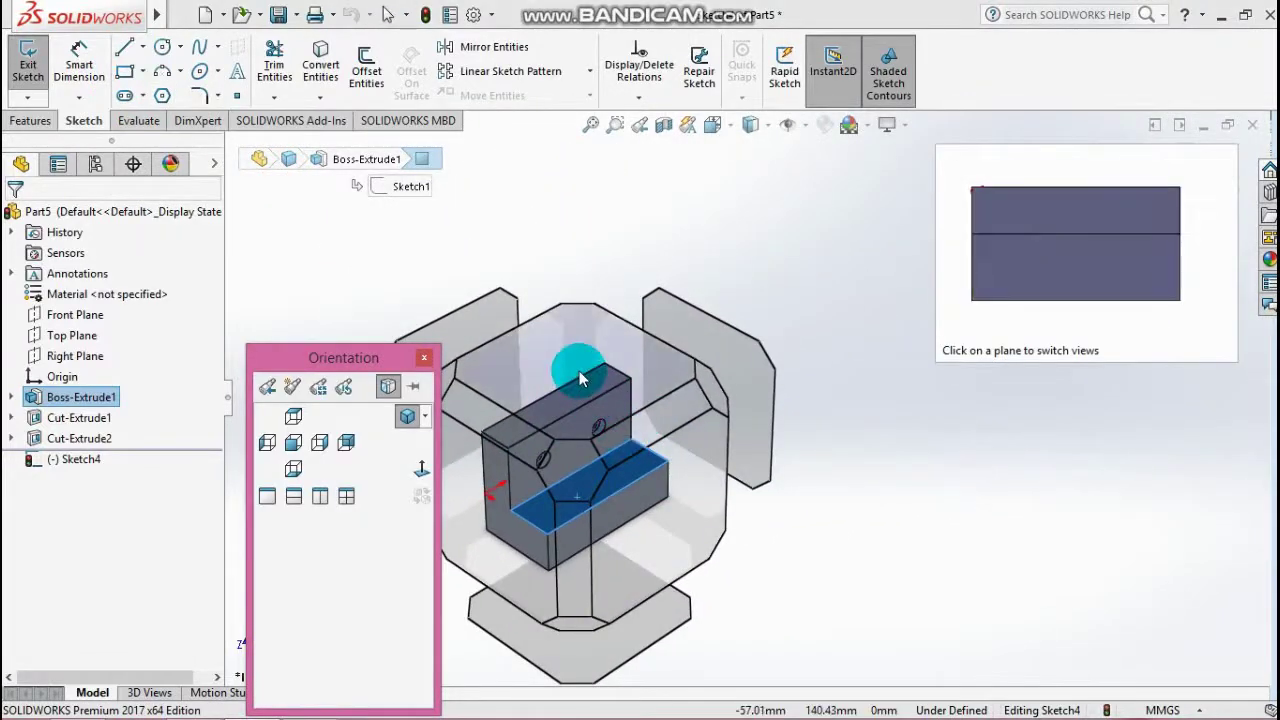
pyautogui.click(579, 373)
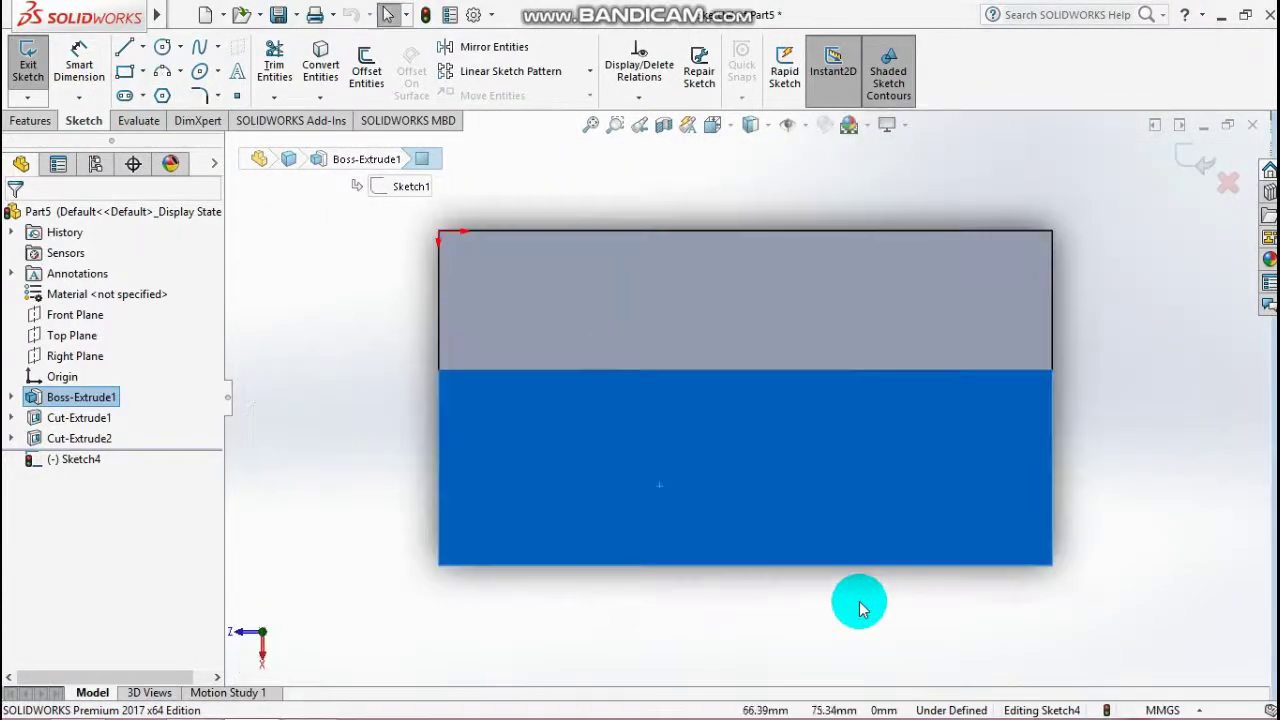
pyautogui.moveTo(156, 14)
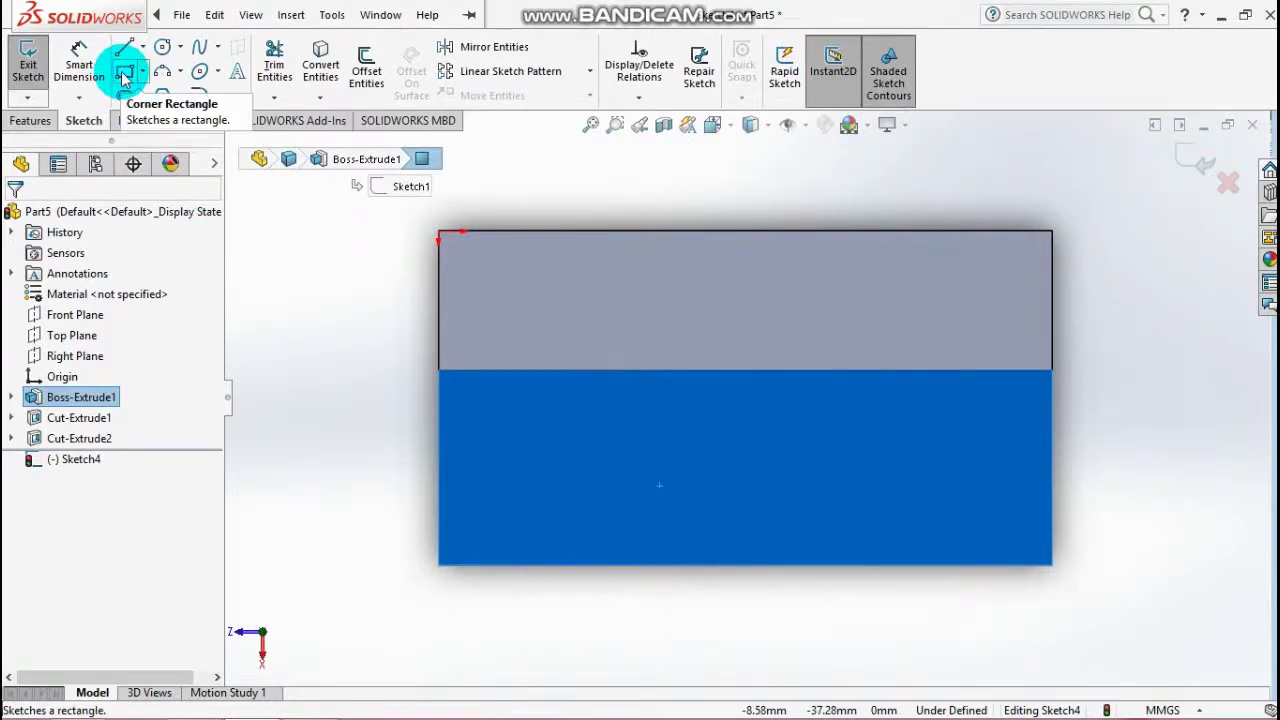
# Draw a closed four-line rectangle on the base face, its lower side on the bottom edge.
pyautogui.click(124, 47)
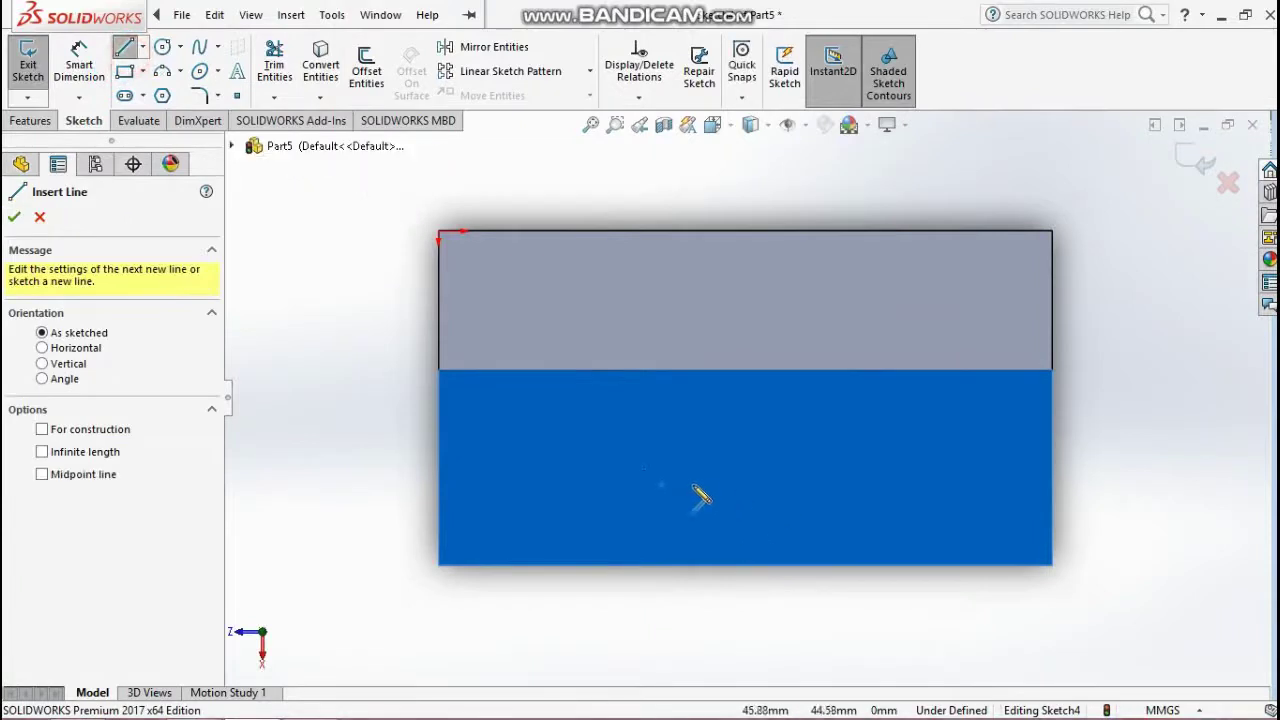
pyautogui.moveTo(682, 482); pyautogui.dragTo(703, 578)
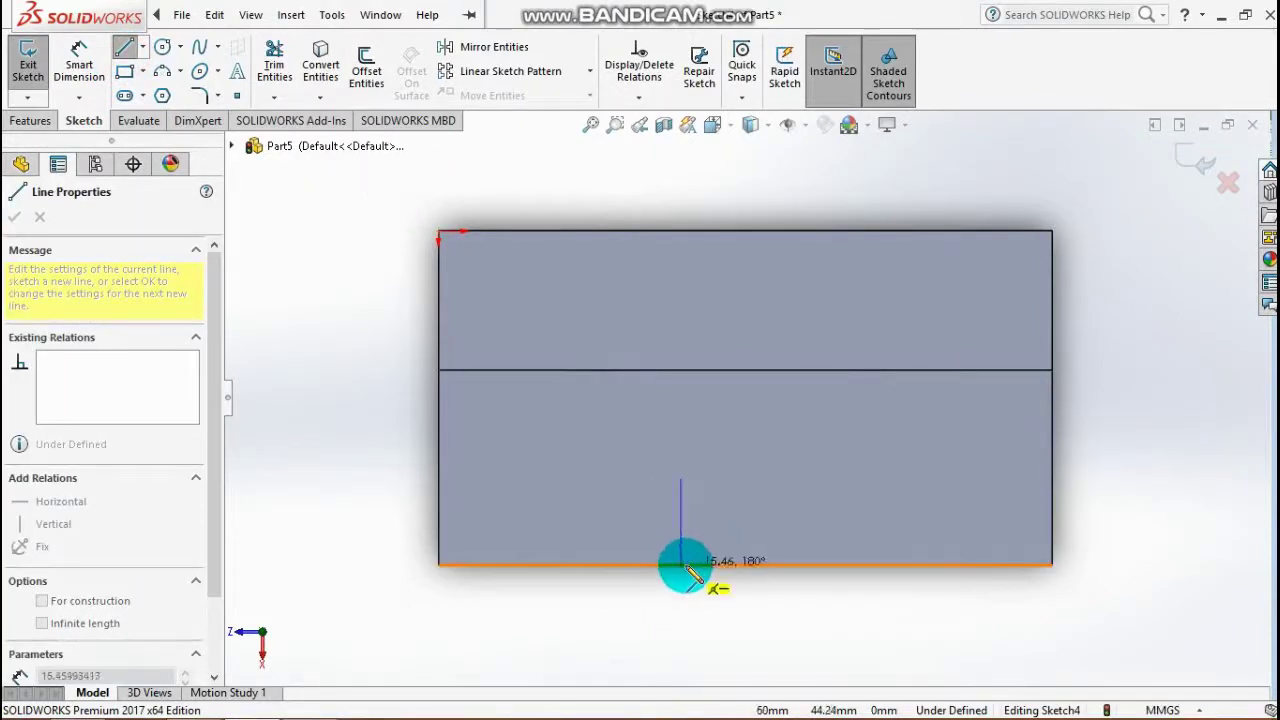
pyautogui.moveTo(683, 572); pyautogui.dragTo(825, 570)
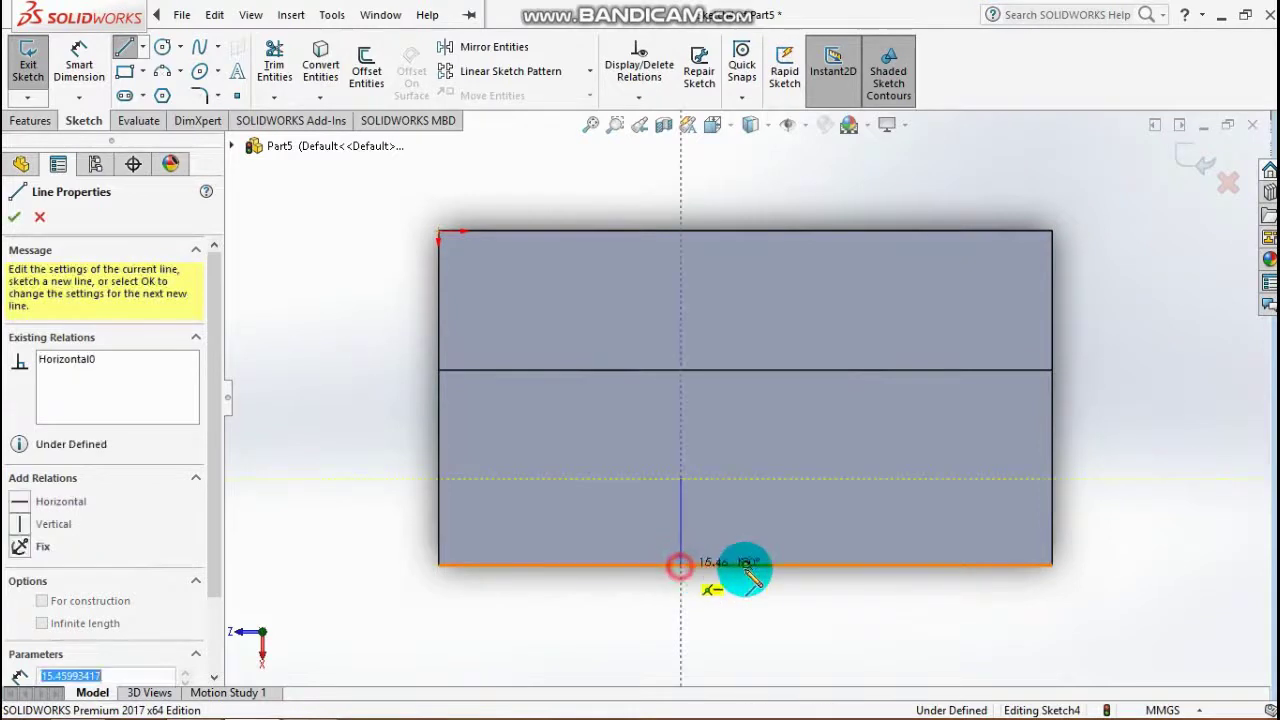
pyautogui.click(822, 565)
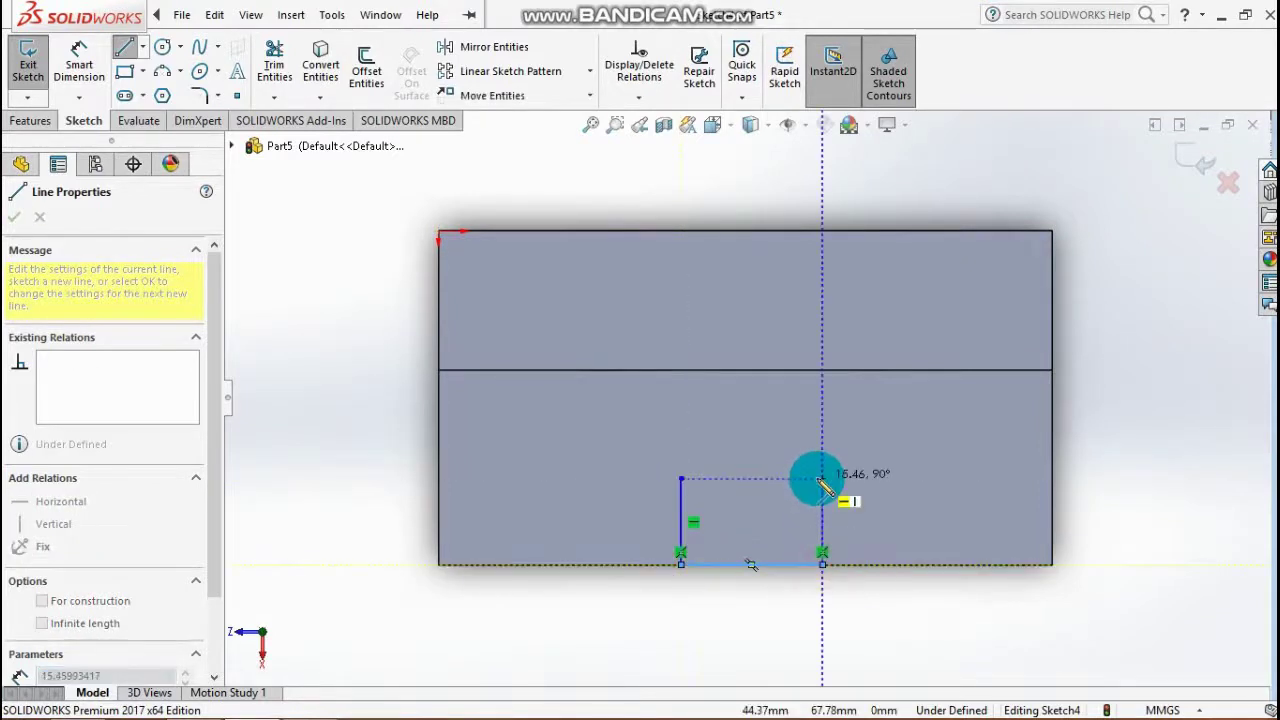
pyautogui.click(822, 479)
pyautogui.click(681, 478)
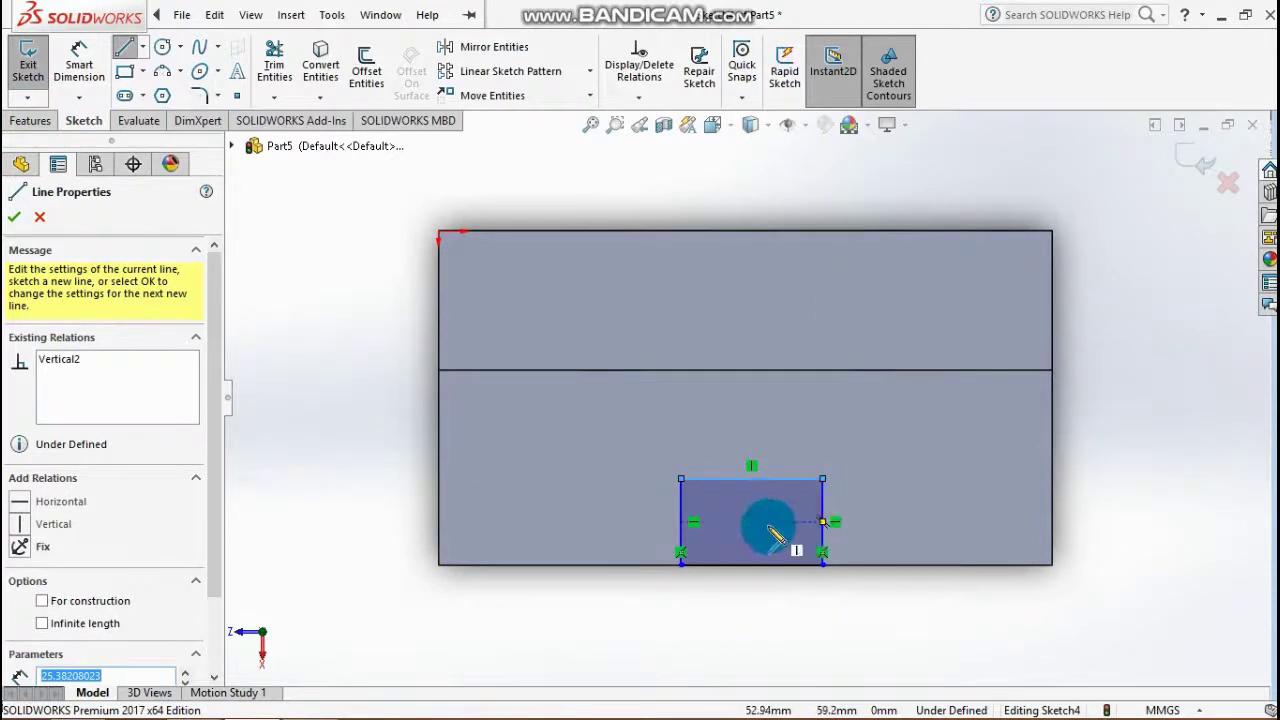
pyautogui.click(39, 216)
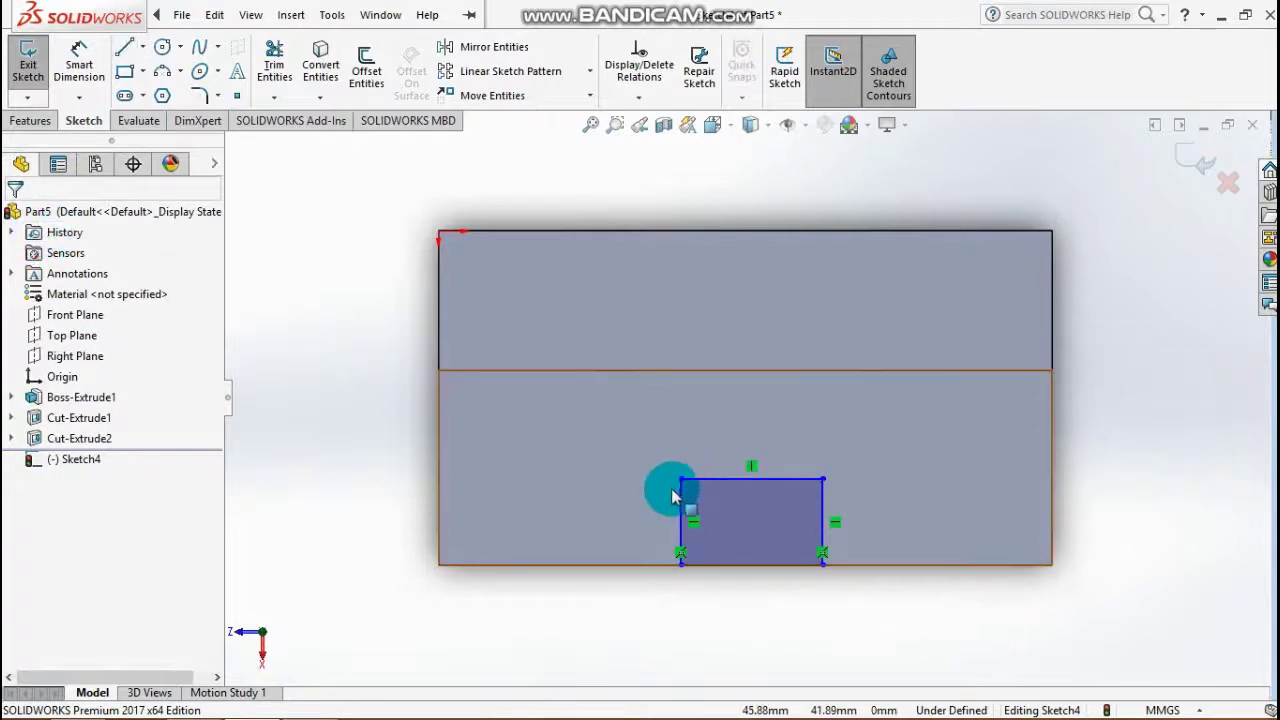
# Dimension the rectangle 35 mm from both the left and right ends of the base.
pyautogui.click(79, 62)
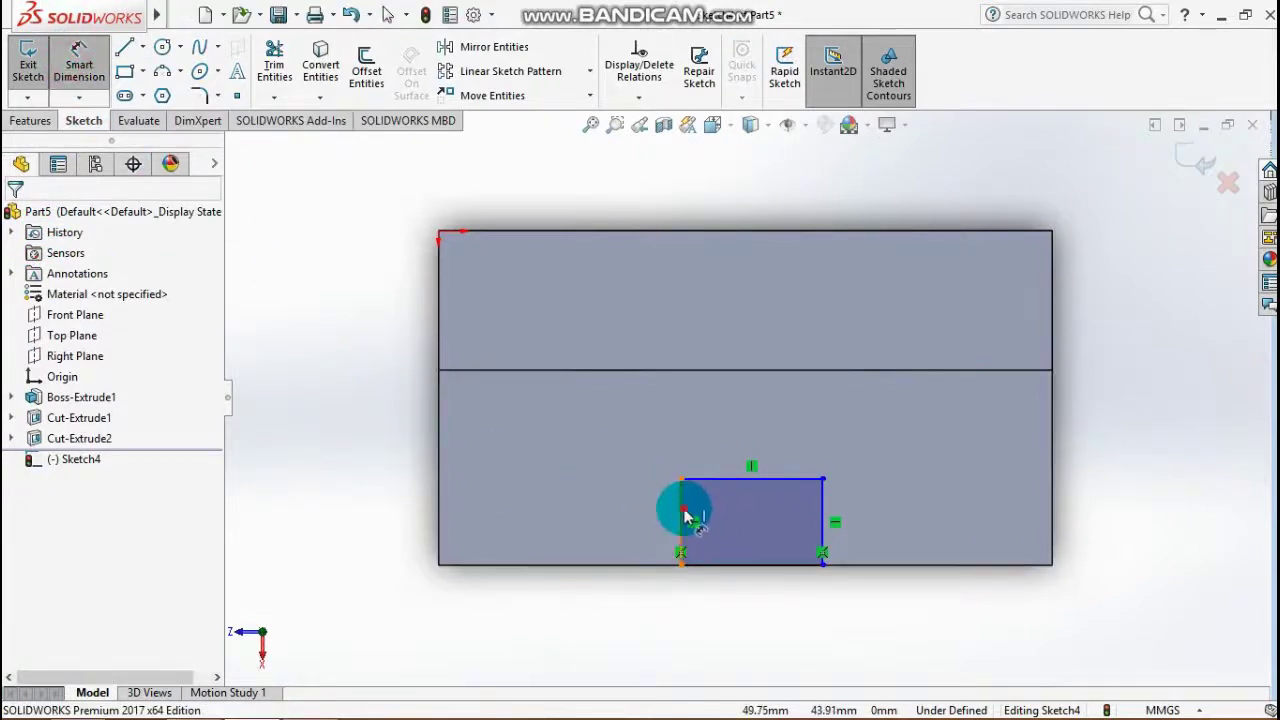
pyautogui.moveTo(686, 516); pyautogui.dragTo(454, 486)
pyautogui.click(500, 575)
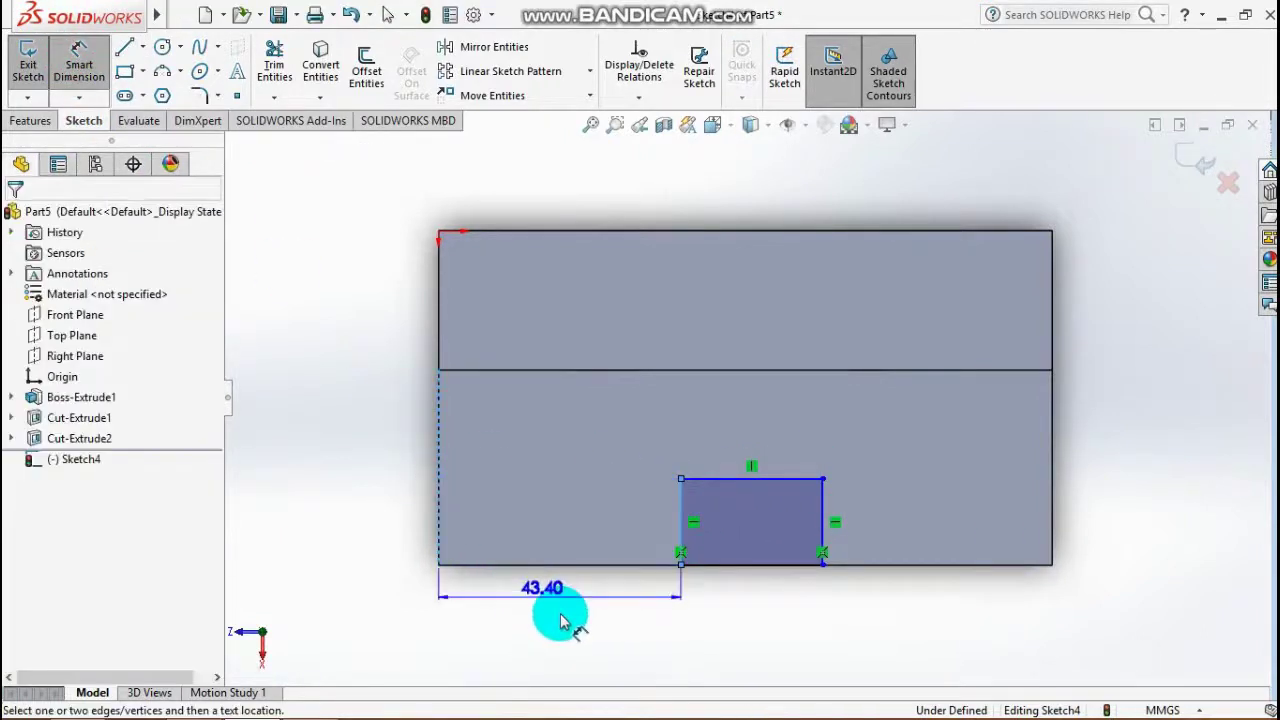
pyautogui.click(563, 614)
pyautogui.write('35')
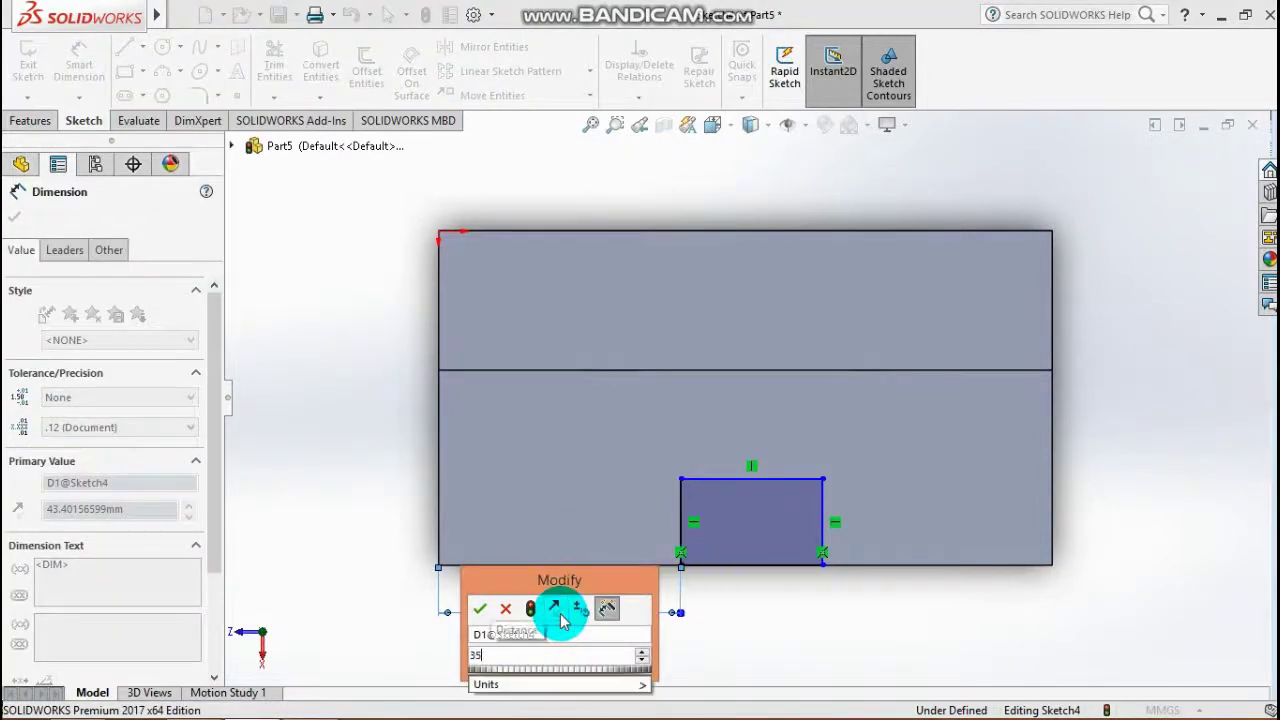
pyautogui.press('Return')
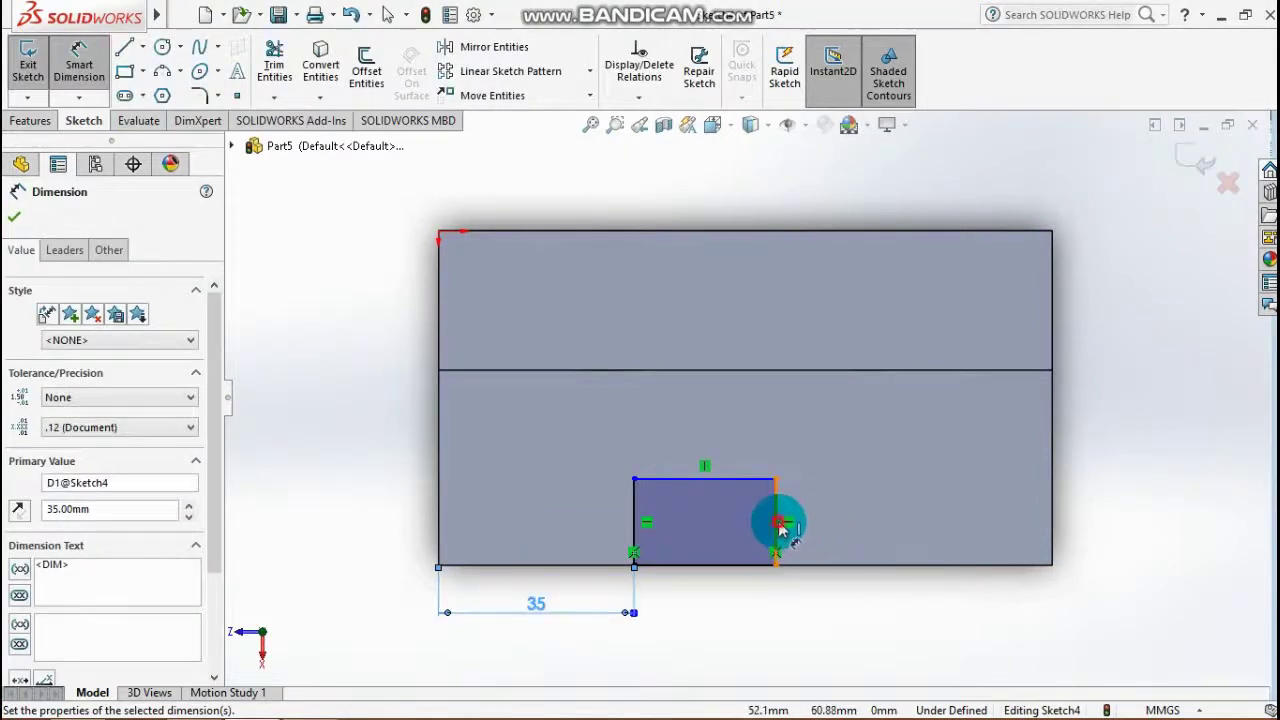
pyautogui.moveTo(776, 522); pyautogui.dragTo(1060, 515)
pyautogui.click(1058, 515)
pyautogui.click(928, 618)
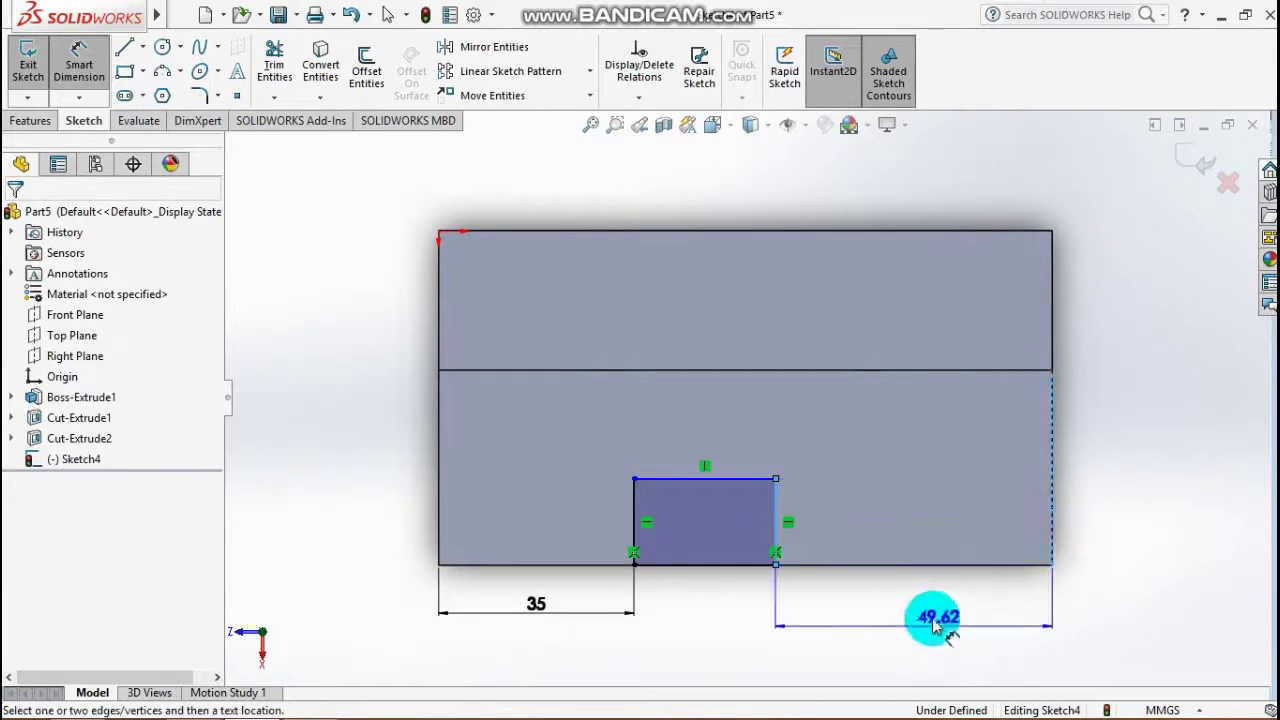
pyautogui.write('35')
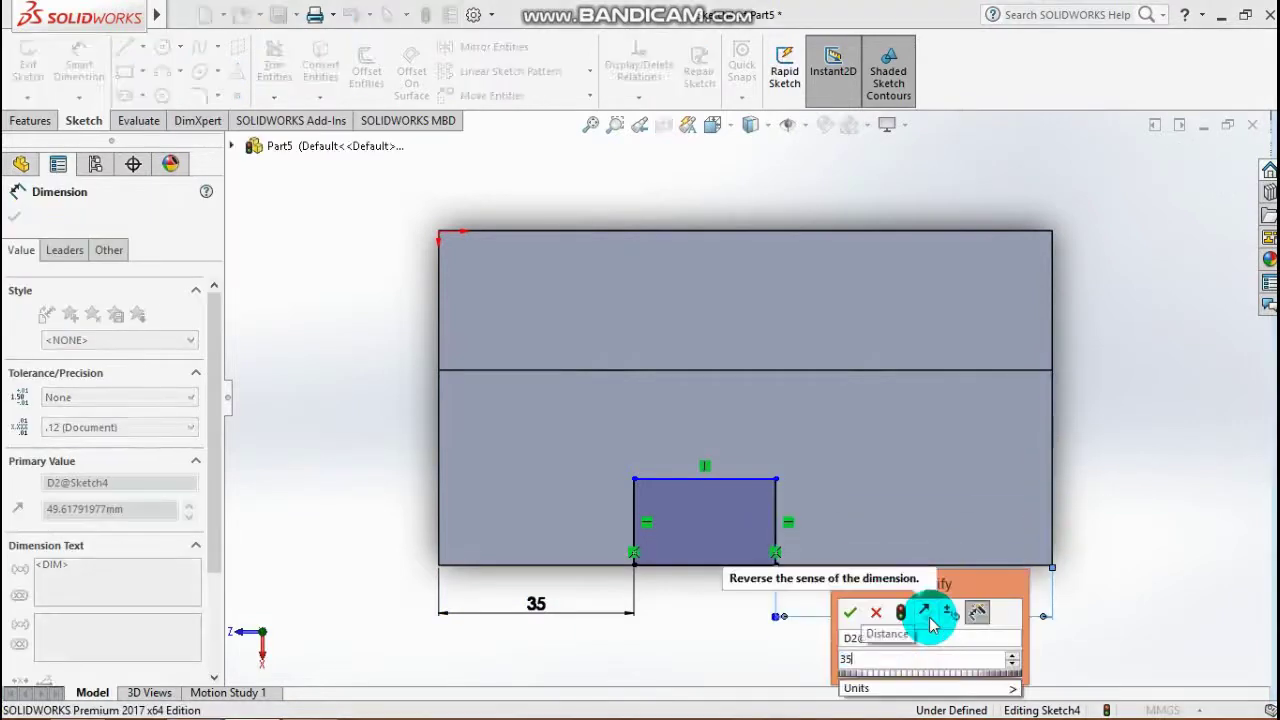
pyautogui.press('Return')
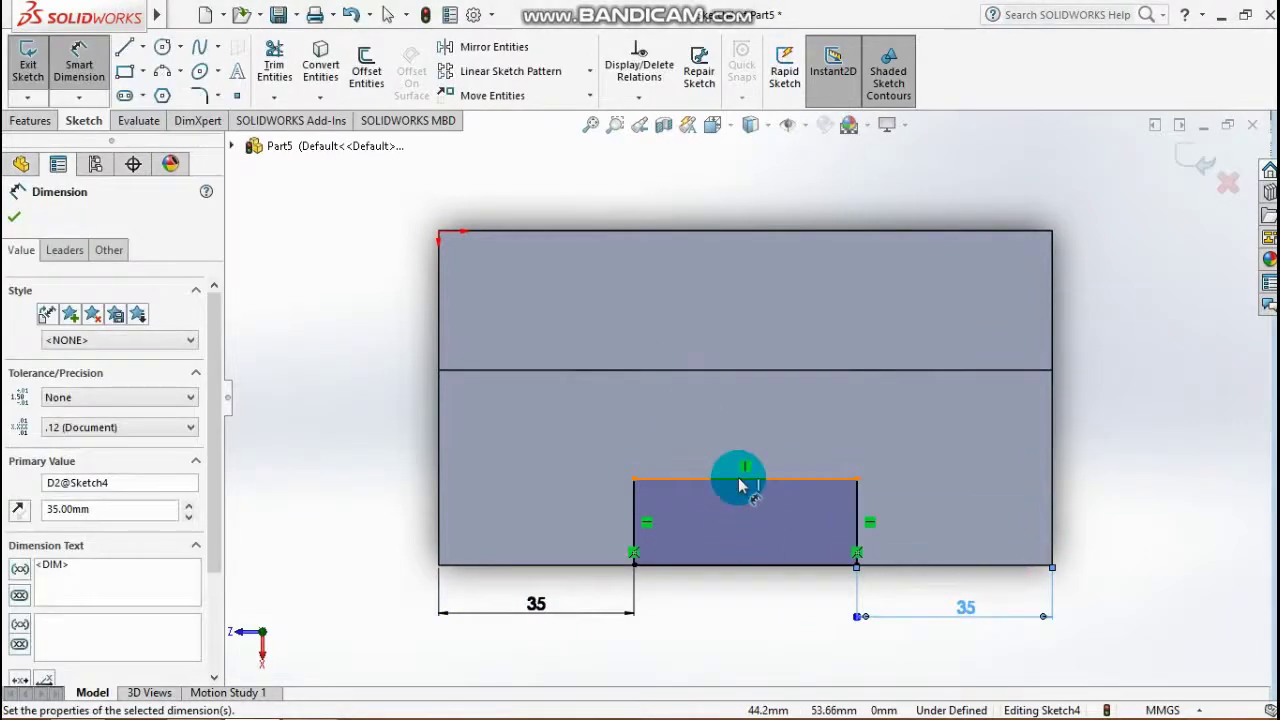
# Set the rectangle's depth to 25 mm, fit the view, and exit the sketch.
pyautogui.click(740, 485)
pyautogui.click(640, 512)
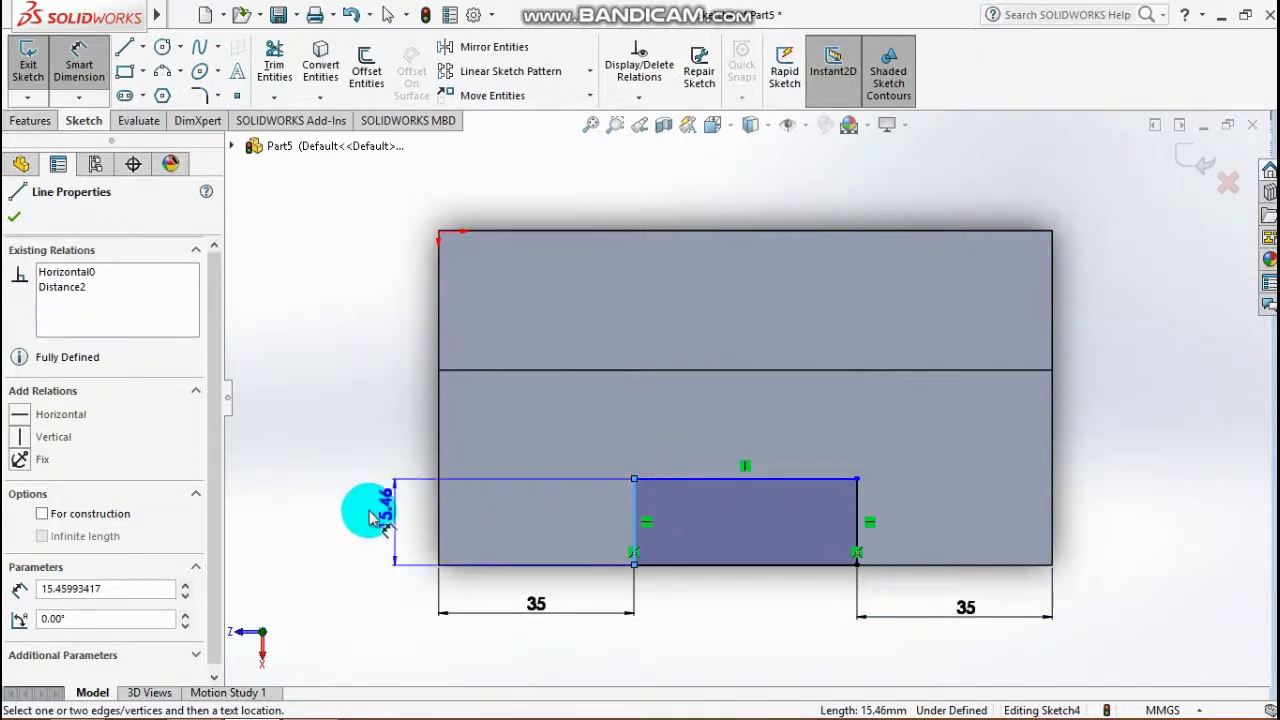
pyautogui.click(370, 517)
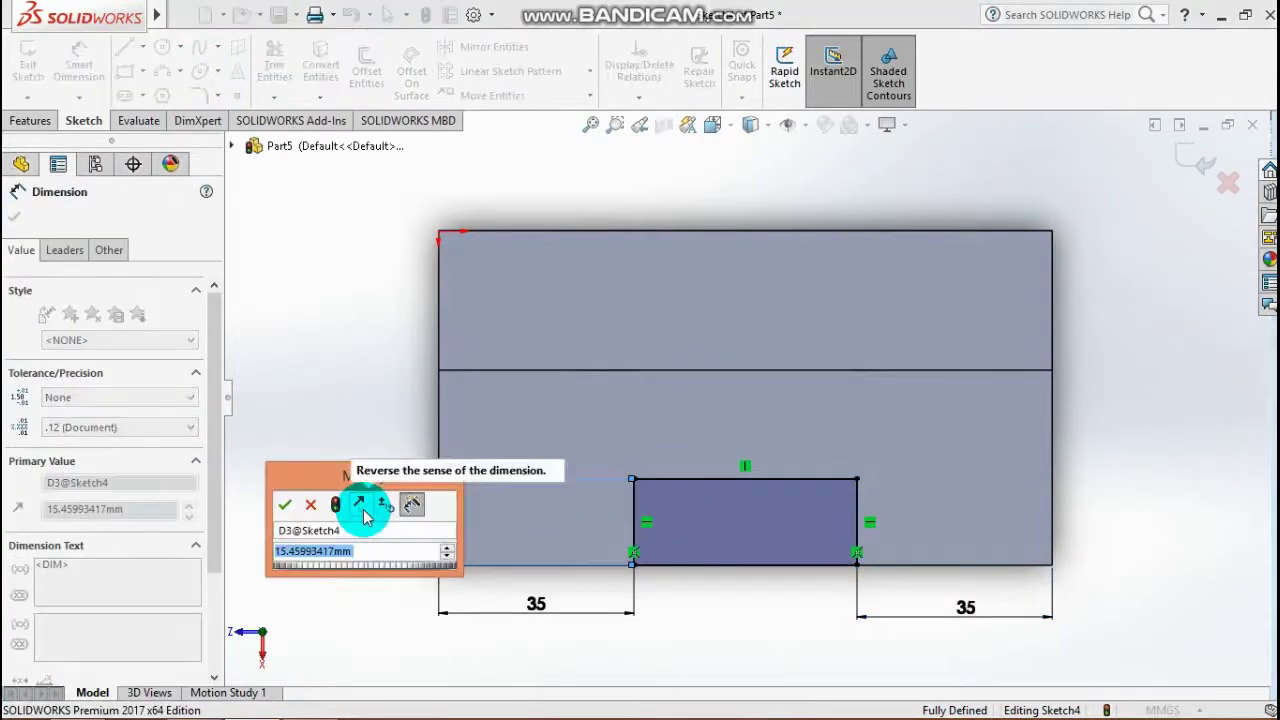
pyautogui.write('25')
pyautogui.press('Return')
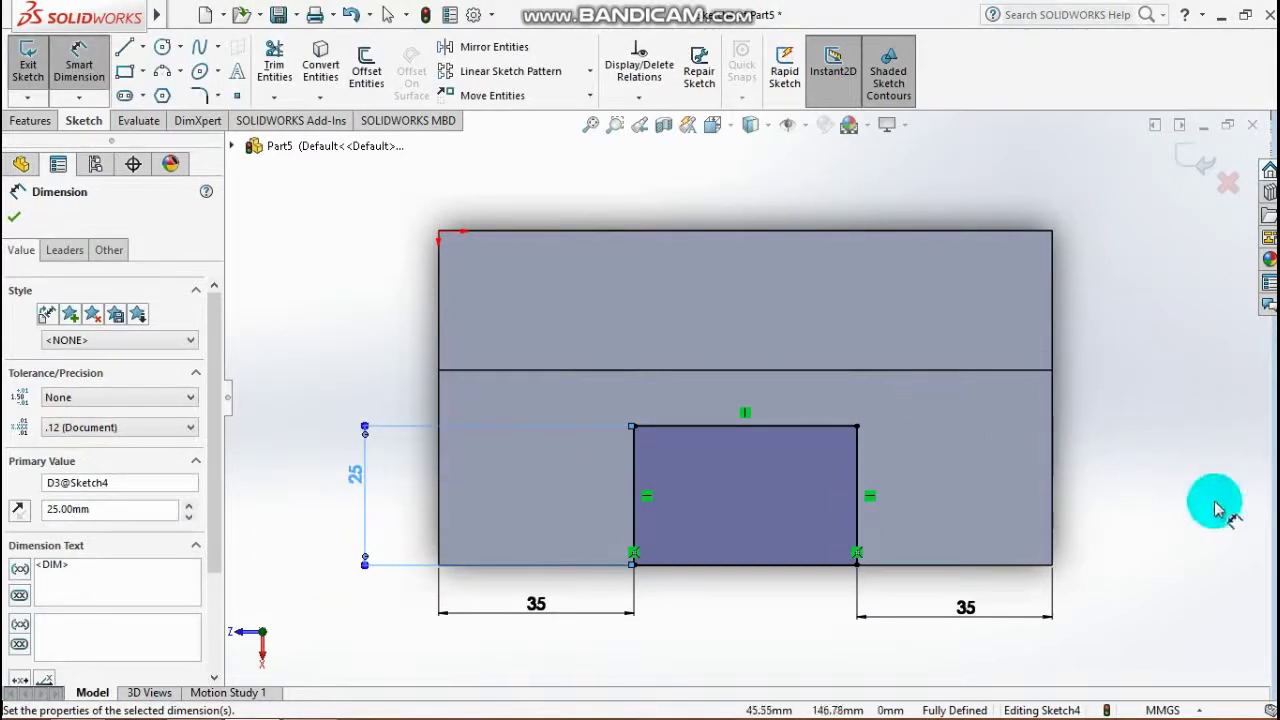
pyautogui.press('f')
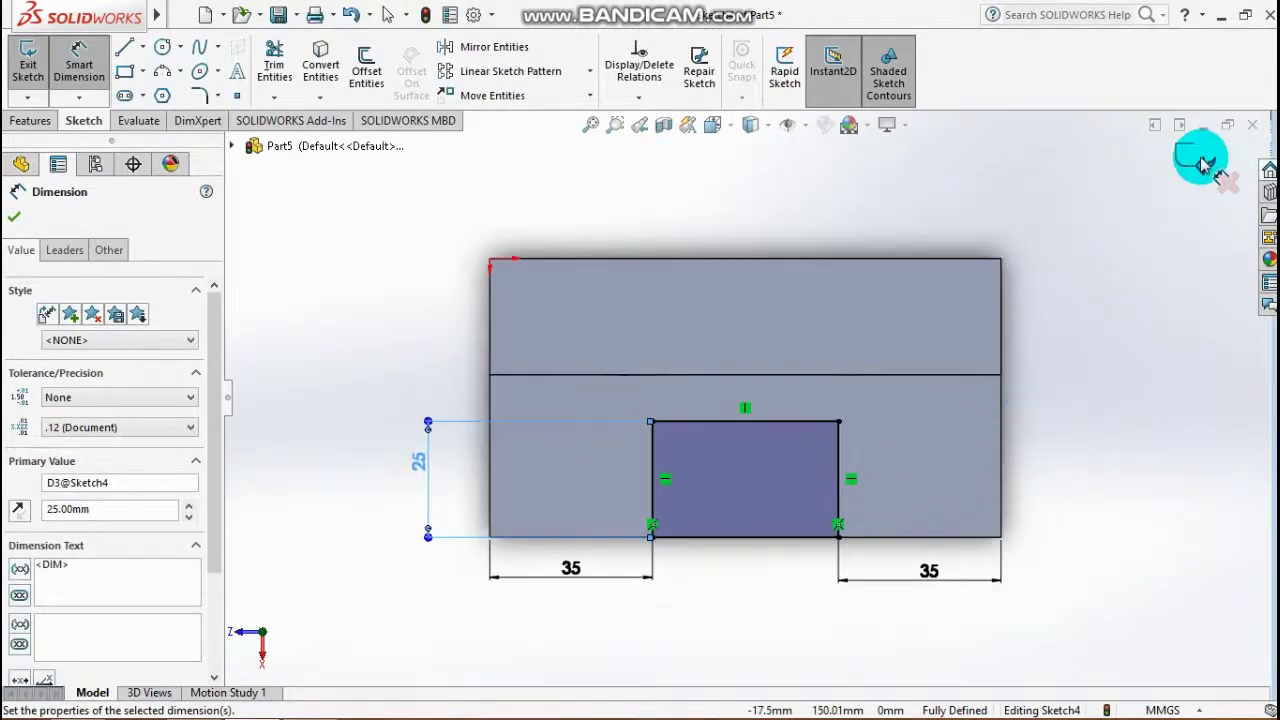
pyautogui.click(1205, 163)
# In isometric view, extrude-cut the rectangle Blind 30 mm into the base.
pyautogui.press('space')
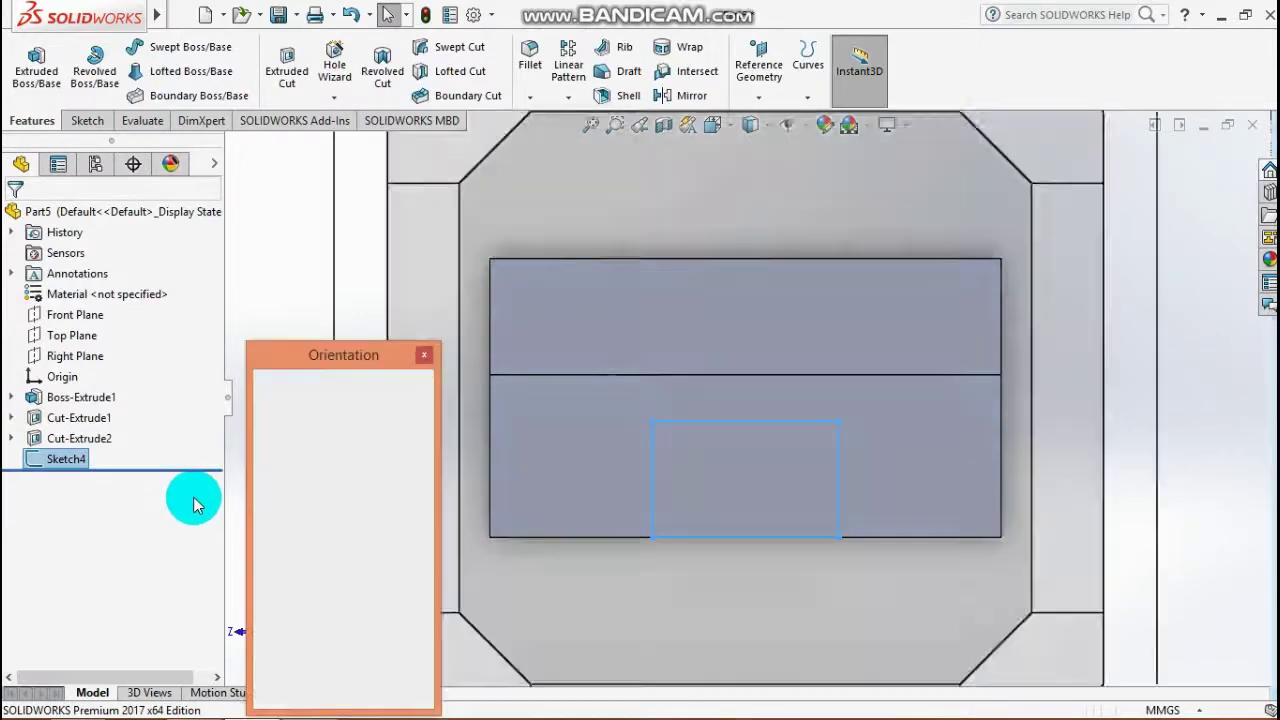
pyautogui.click(396, 416)
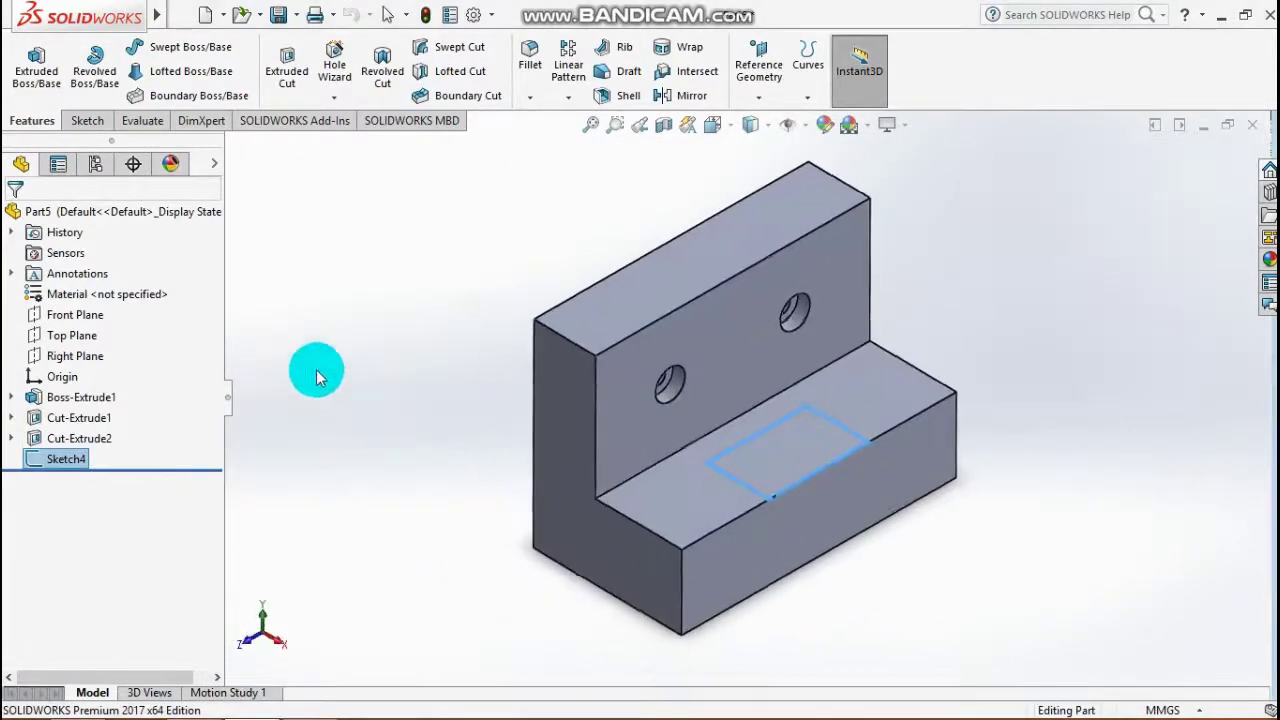
pyautogui.click(287, 62)
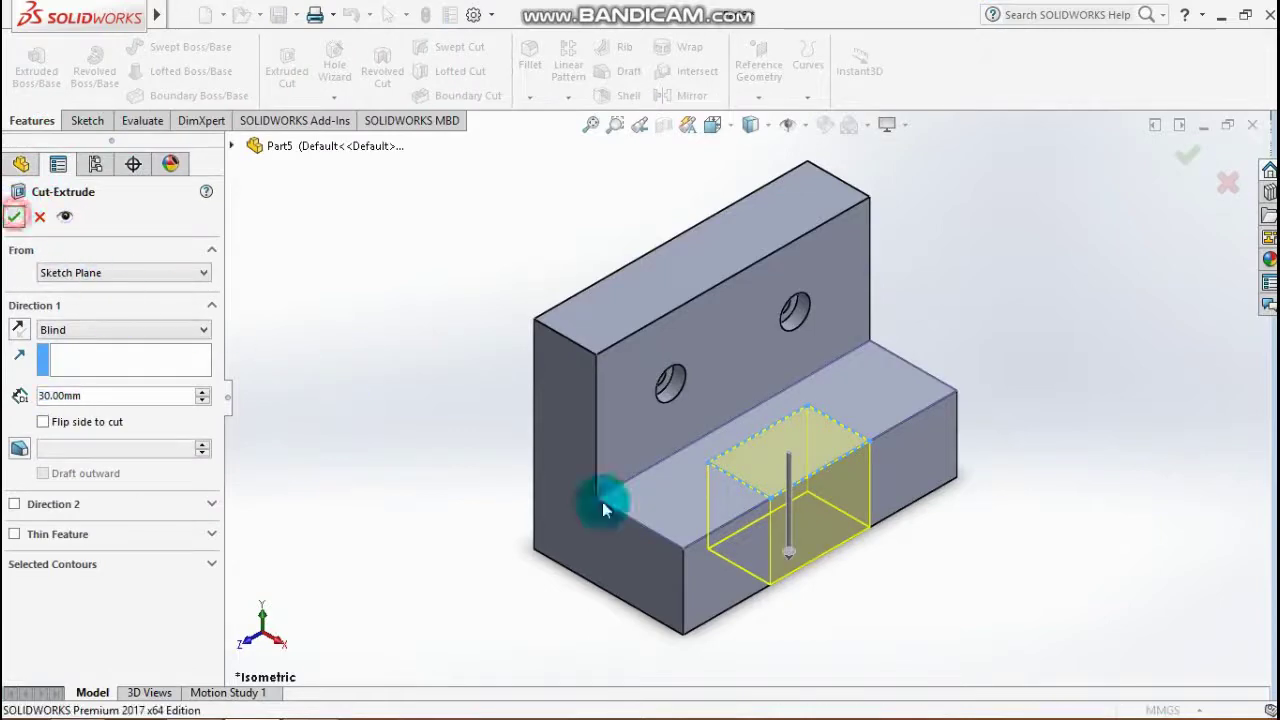
pyautogui.press('Return')
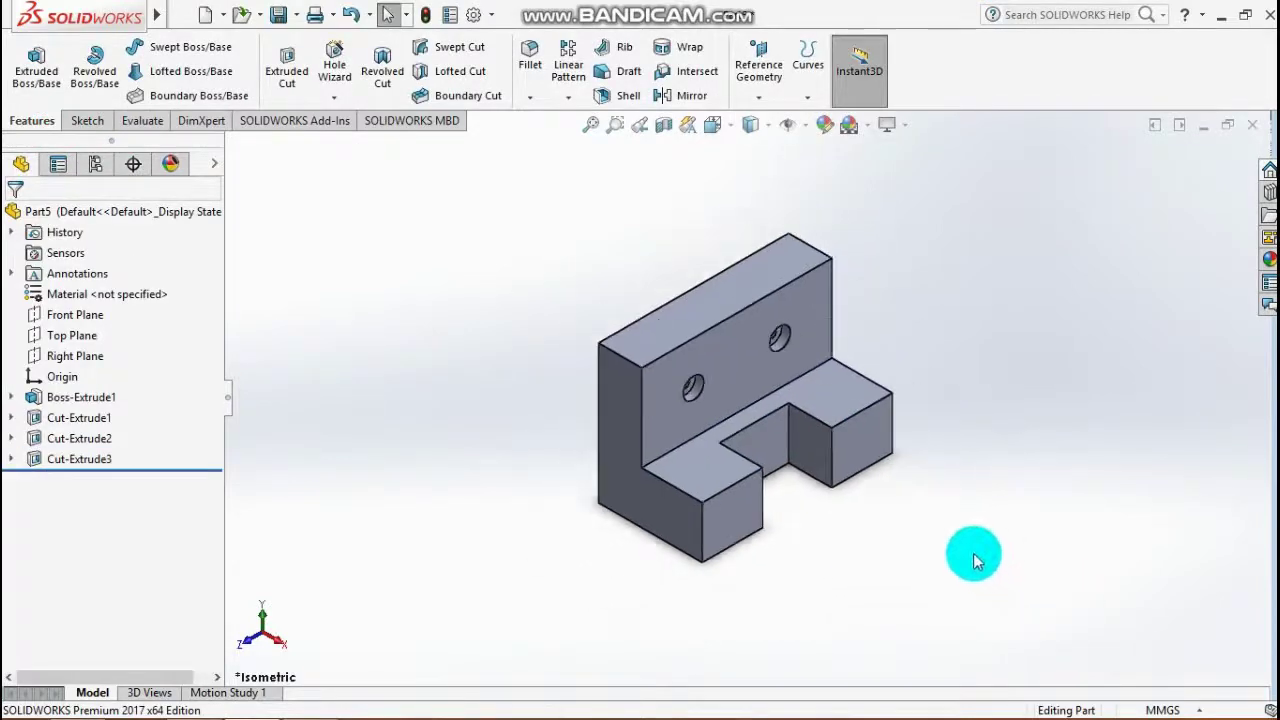
# Fillet the upright's two top short edges with a 6 mm radius.
pyautogui.press('space')
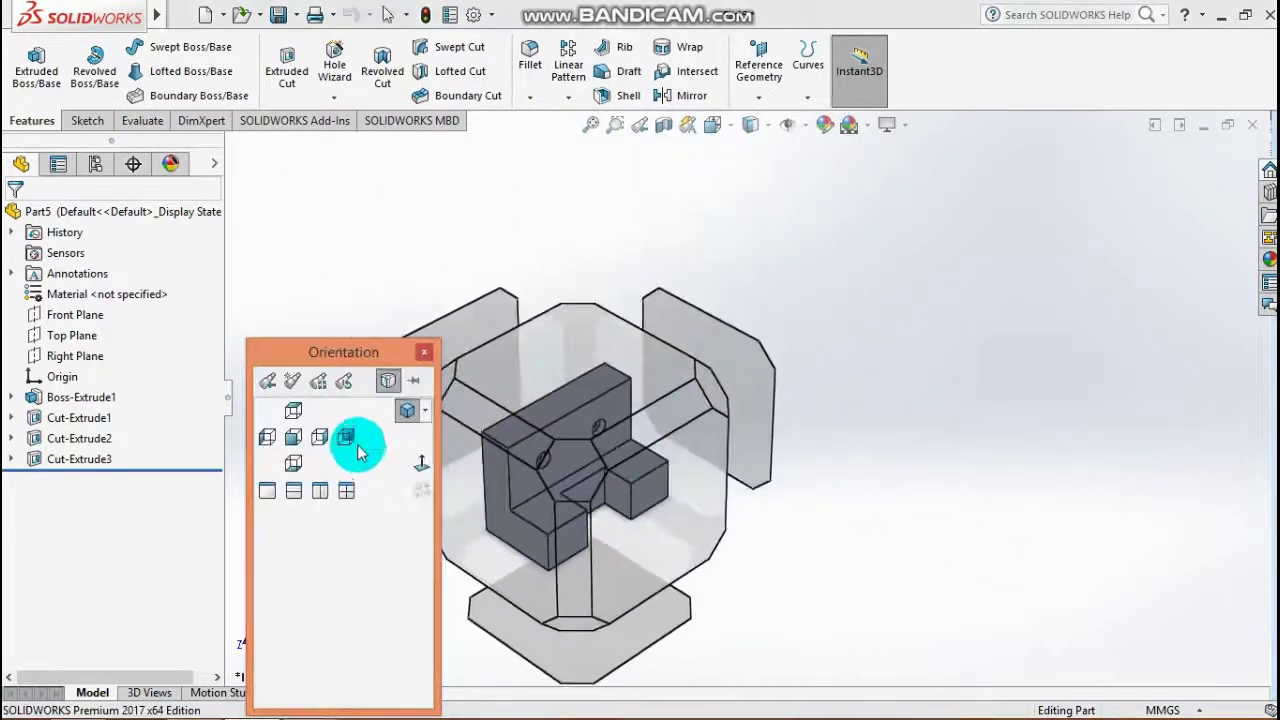
pyautogui.click(405, 410)
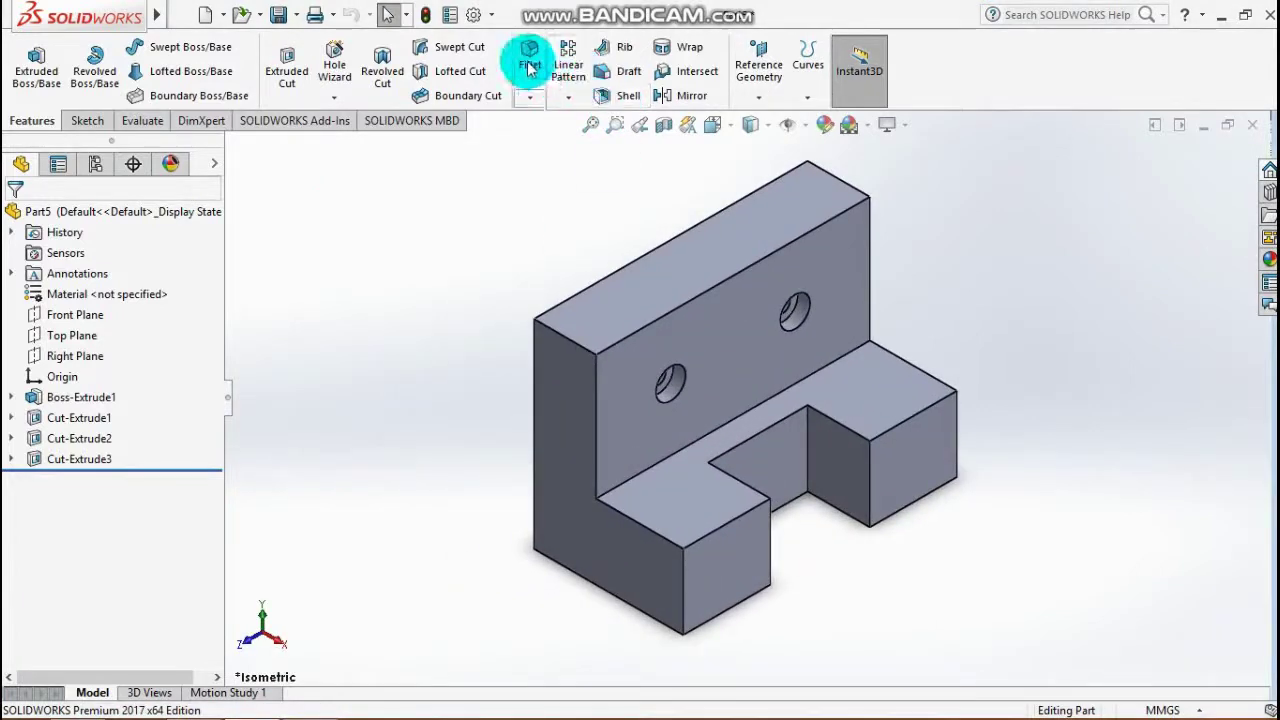
pyautogui.click(545, 119)
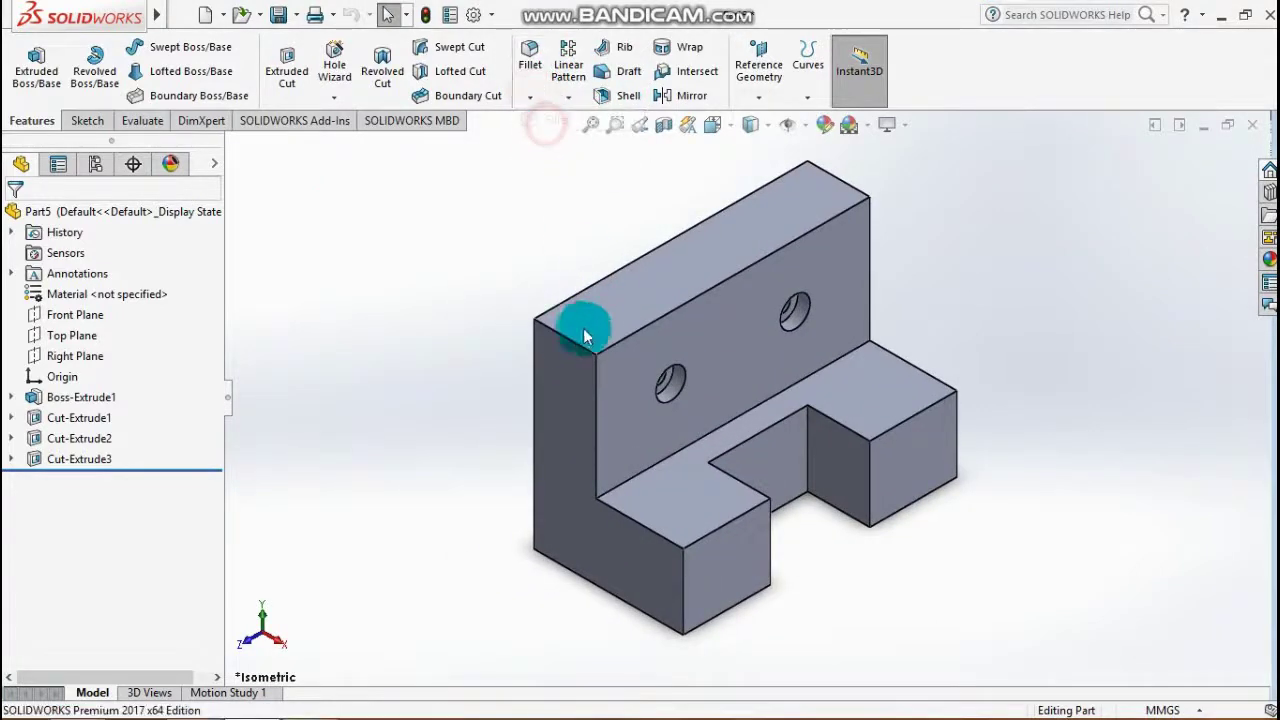
pyautogui.click(843, 188)
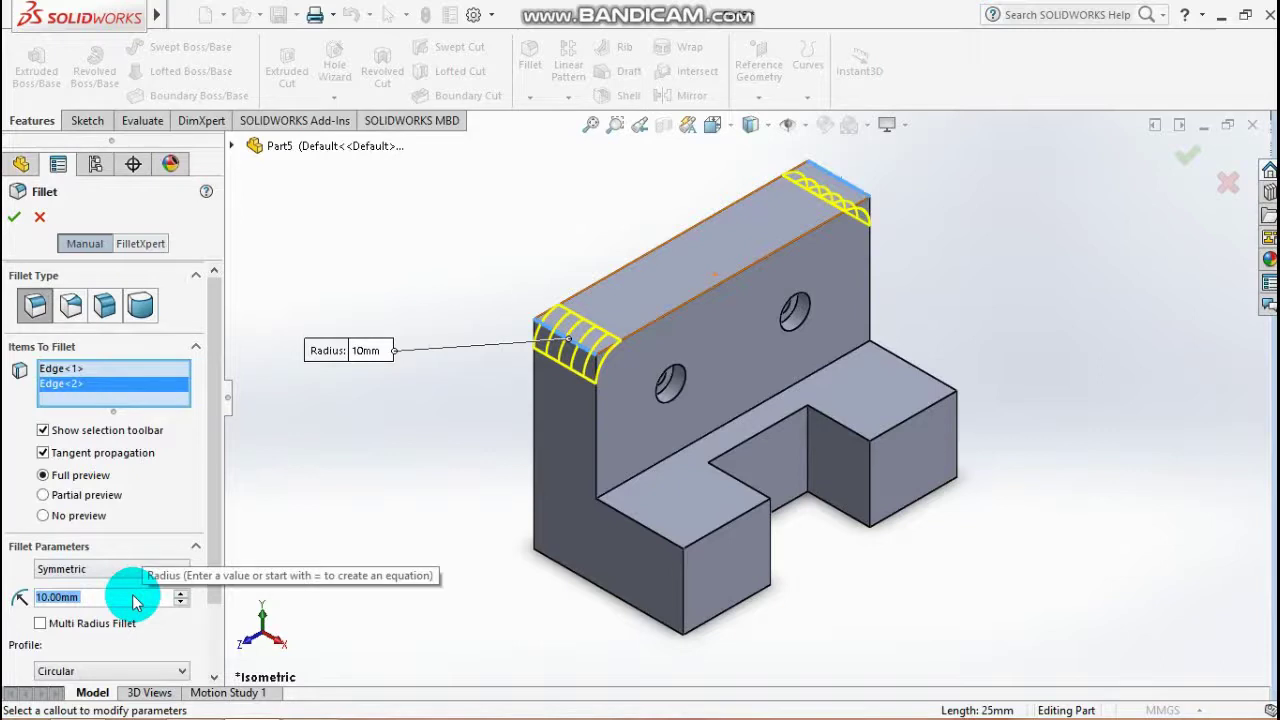
pyautogui.write('6')
pyautogui.press('Return')
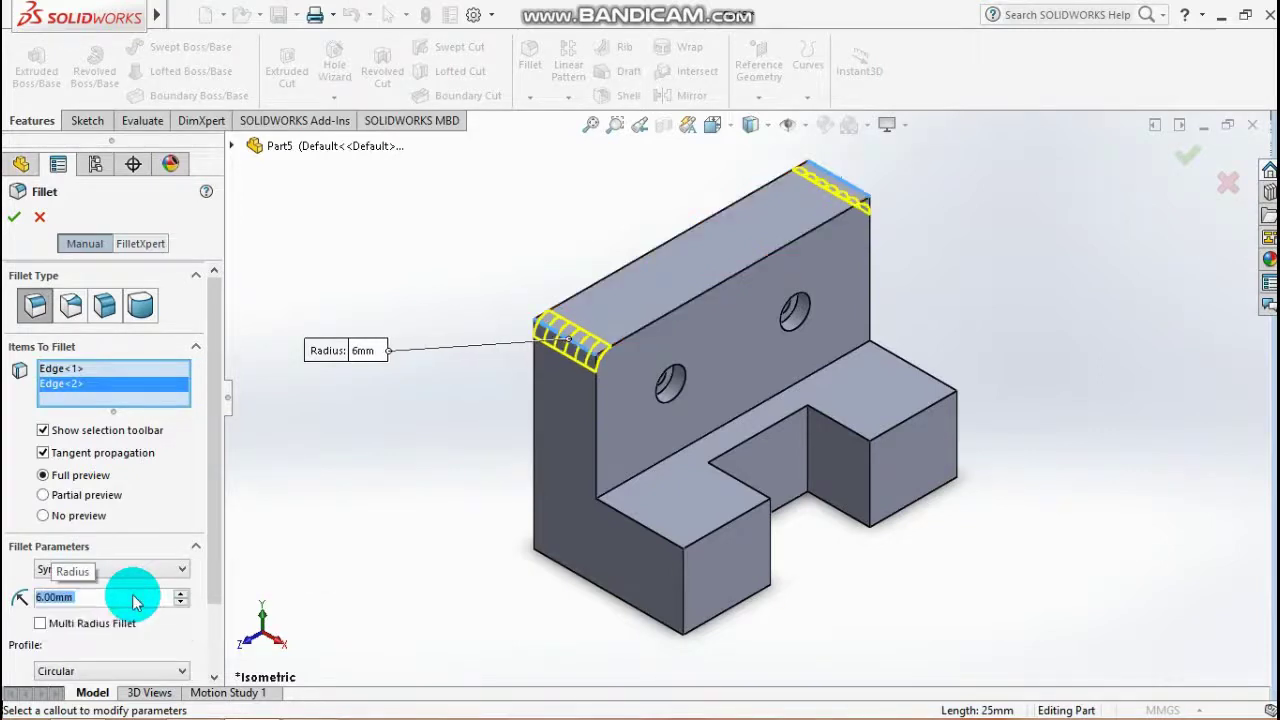
pyautogui.click(1187, 153)
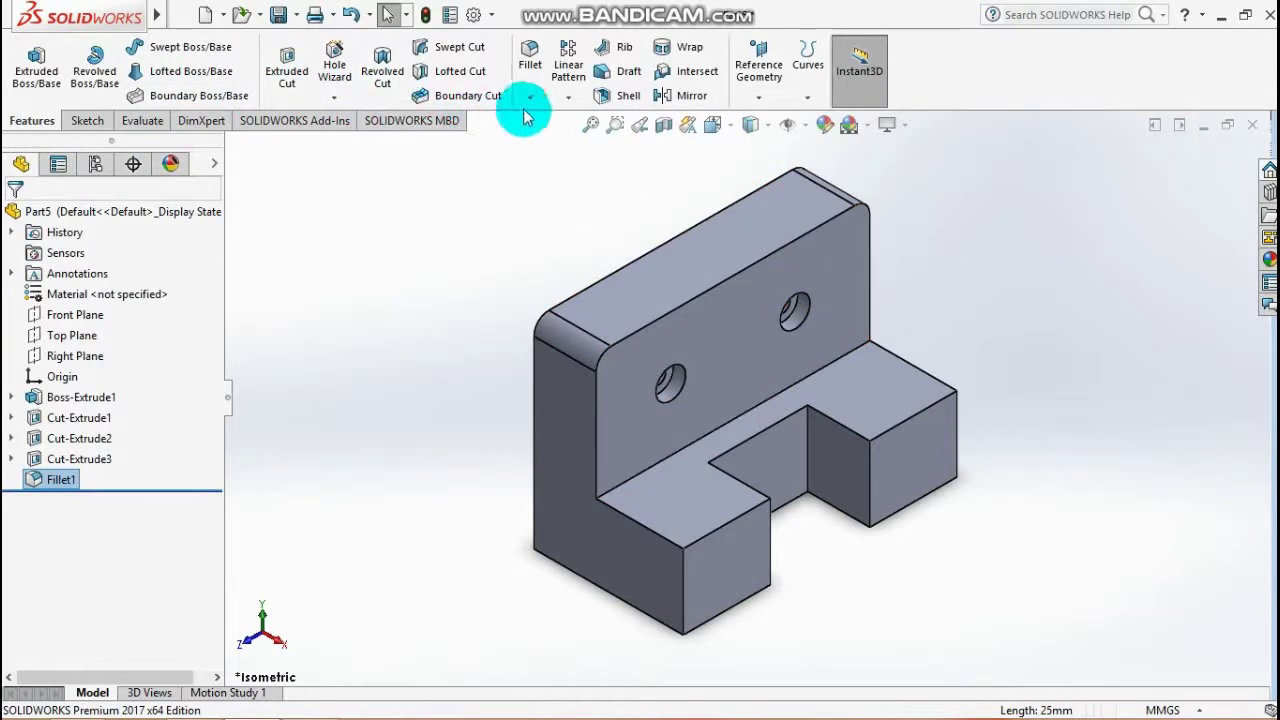
# Chamfer the base prongs' vertical corner edges at 3 mm × 45°.
pyautogui.click(548, 142)
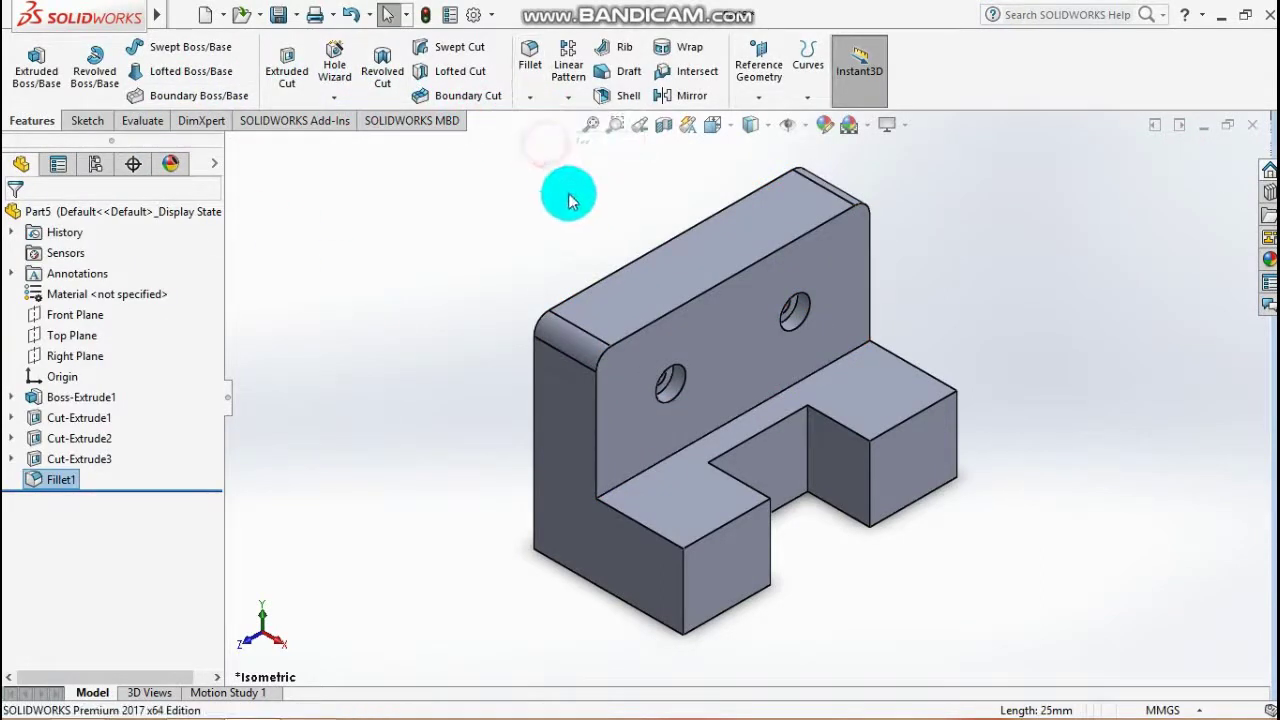
pyautogui.click(685, 592)
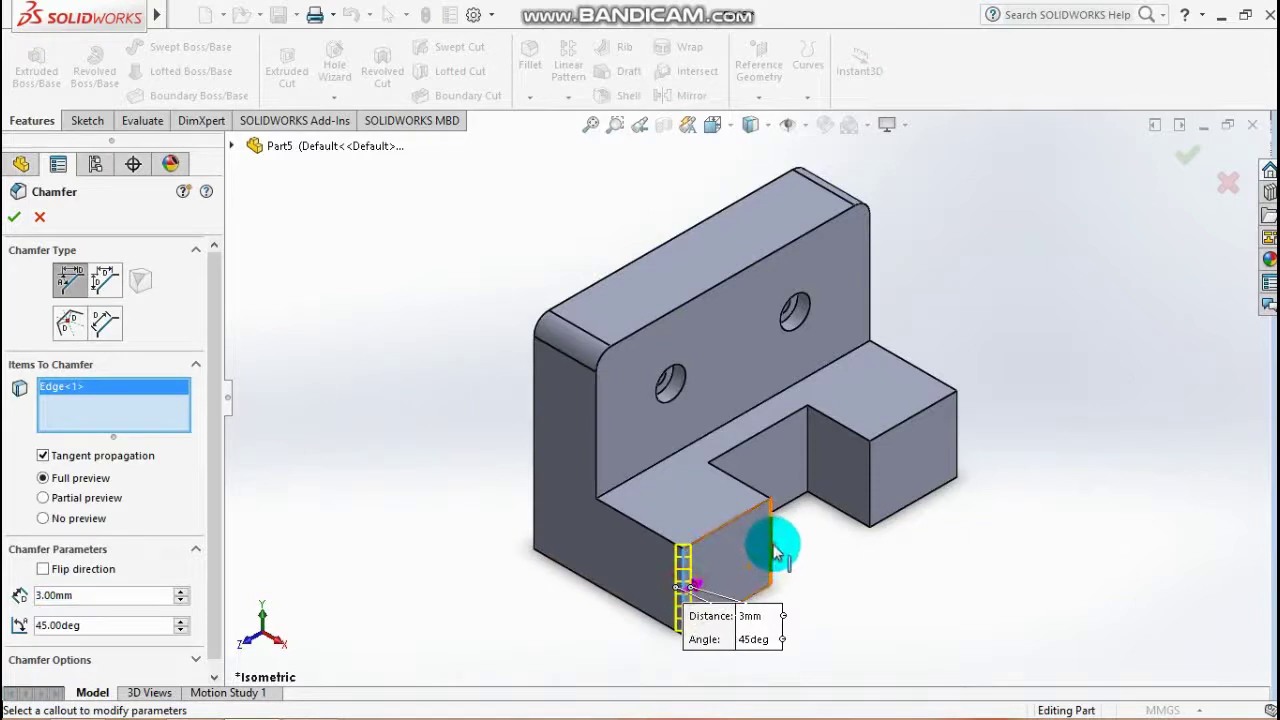
pyautogui.click(869, 502)
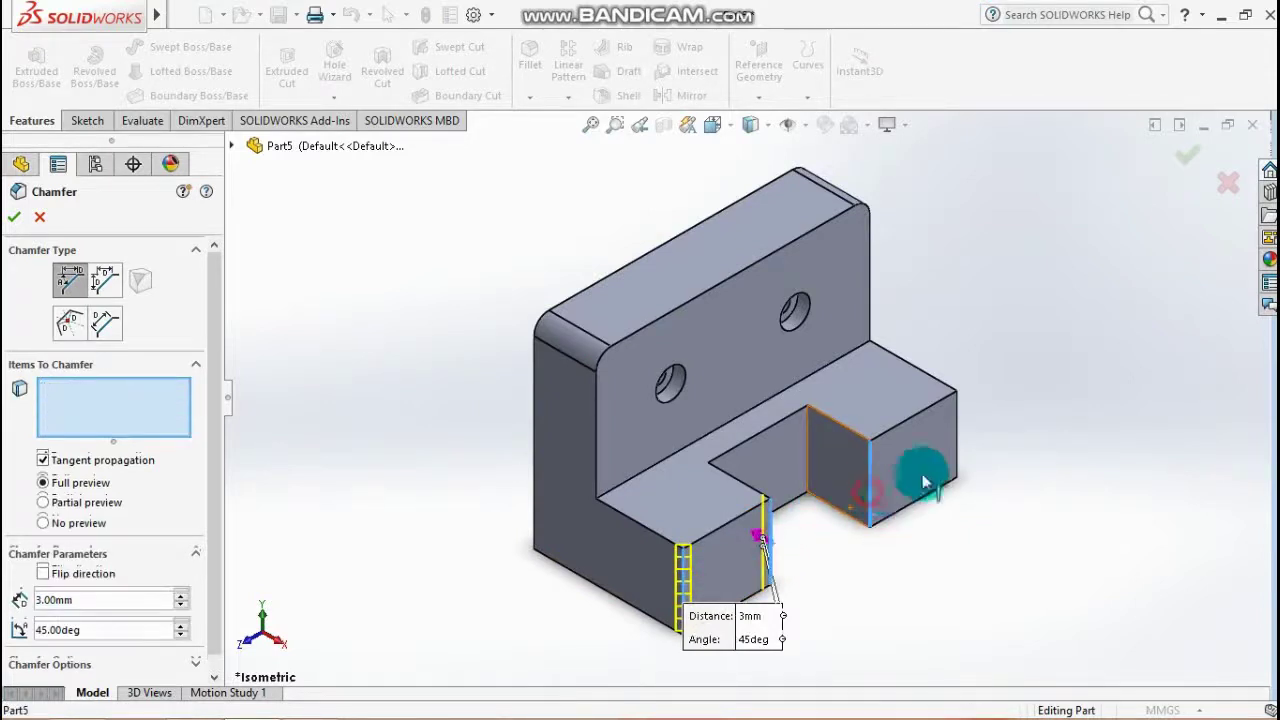
pyautogui.click(959, 431)
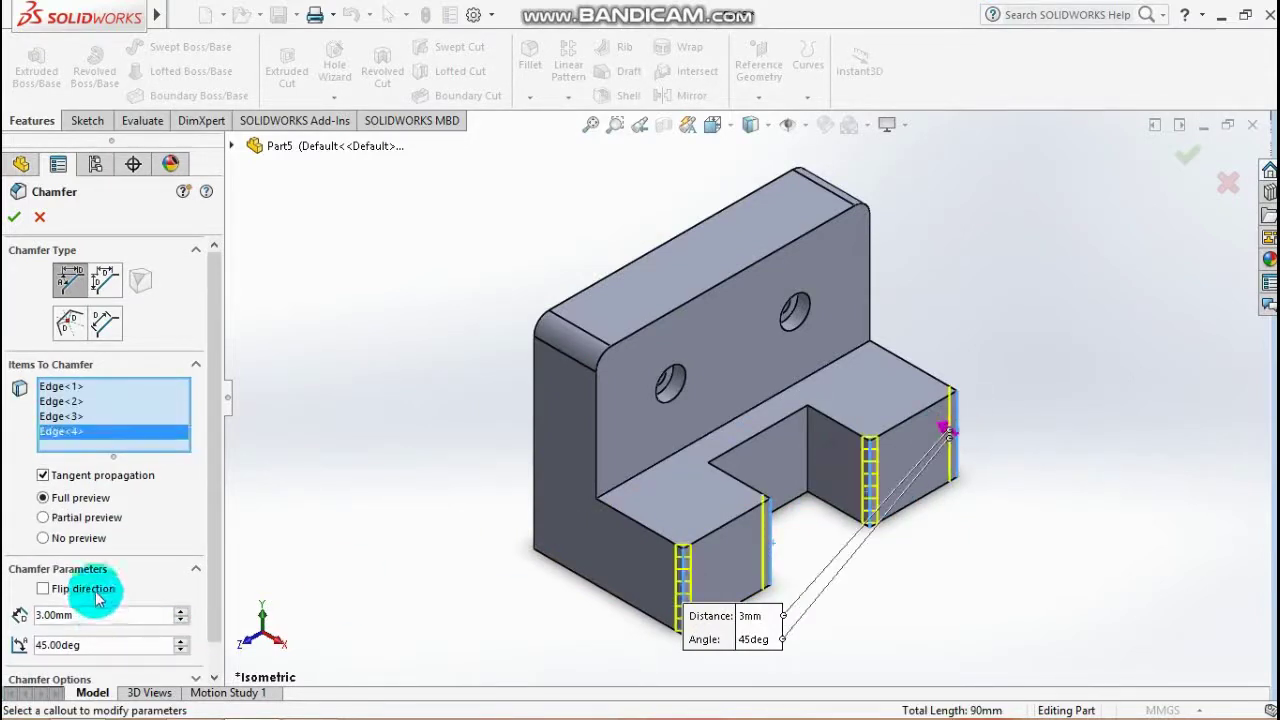
pyautogui.moveTo(137, 622); pyautogui.dragTo(20, 615)
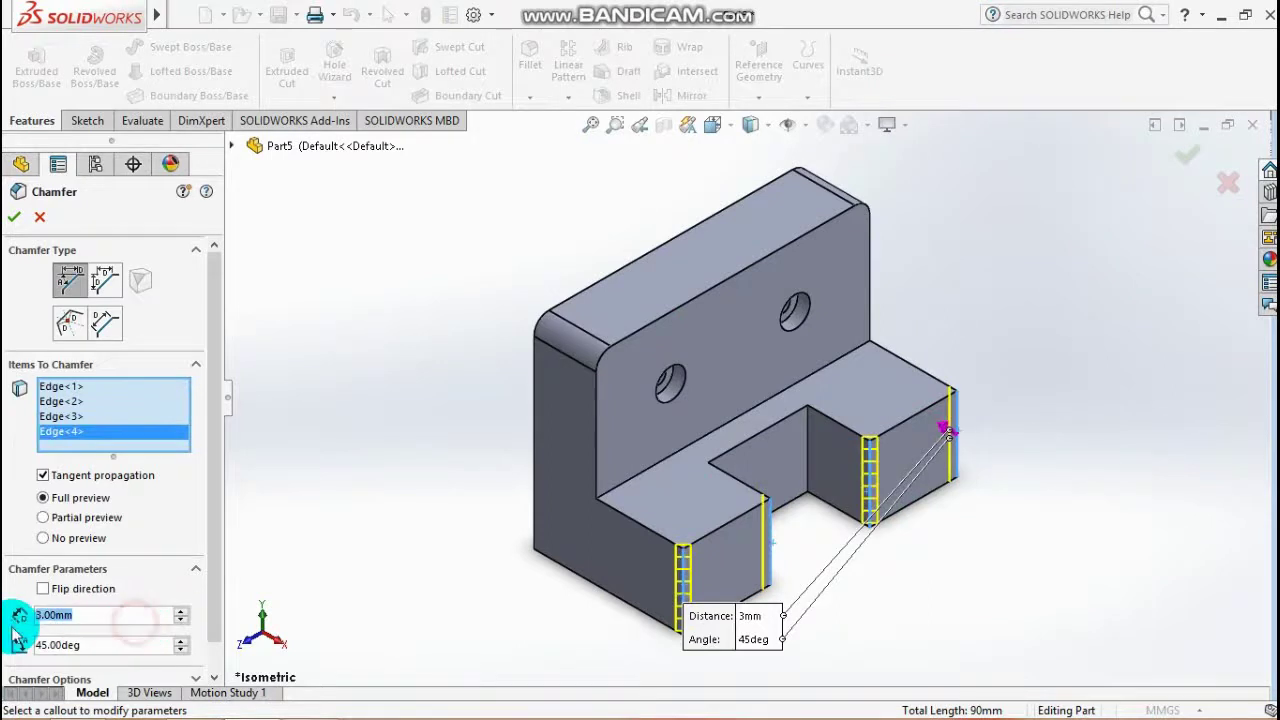
pyautogui.click(12, 216)
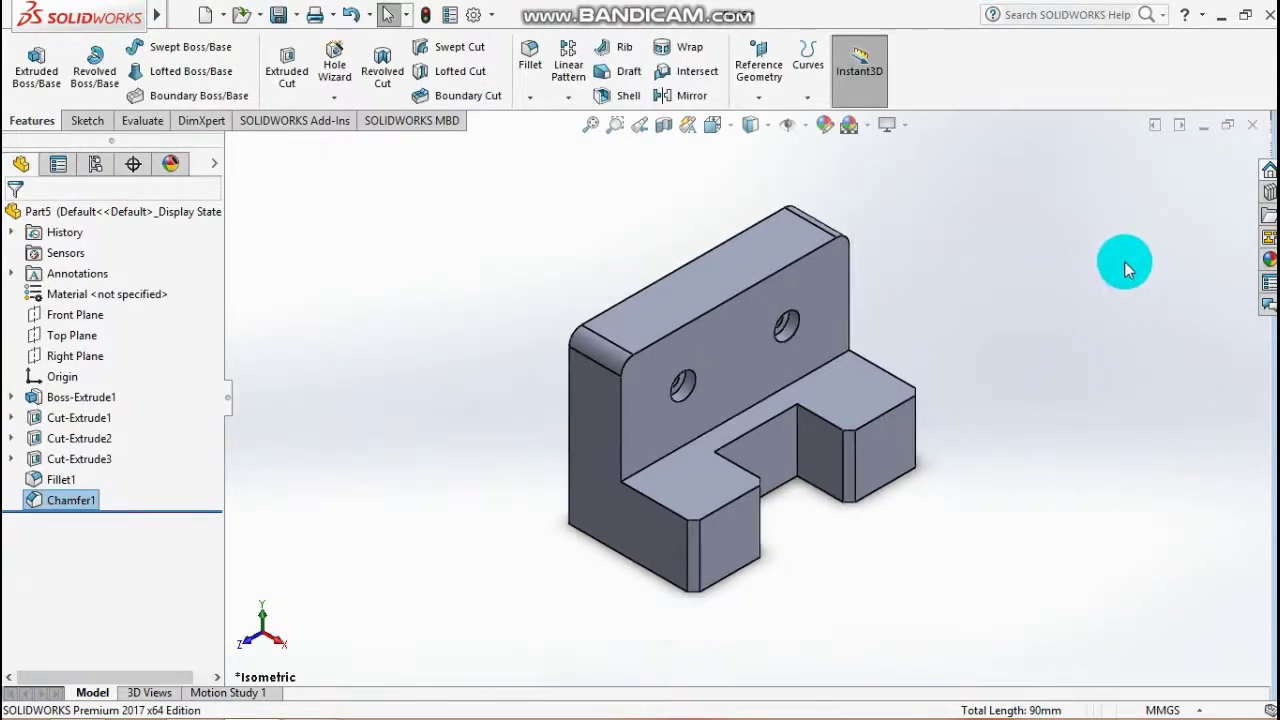
# Return to isometric view and enter 'Mount Bracket' as the file name in Save As.
pyautogui.press('space')
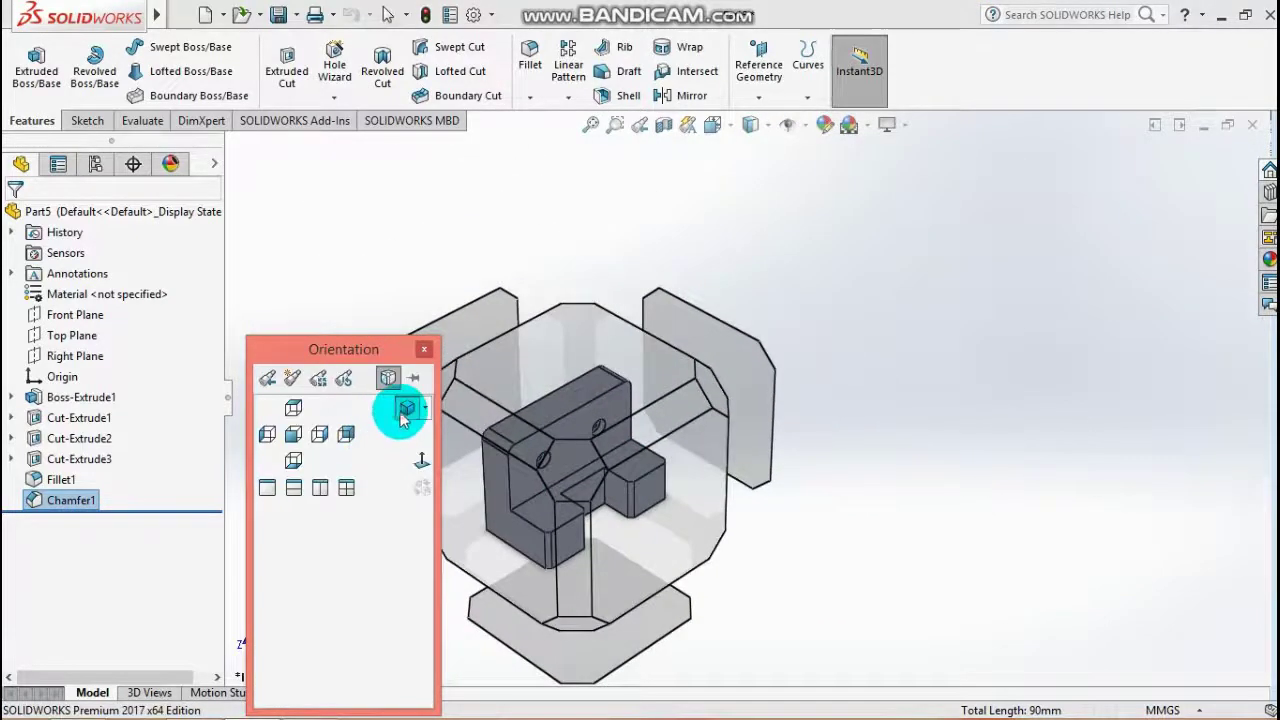
pyautogui.click(405, 407)
pyautogui.click(1059, 477)
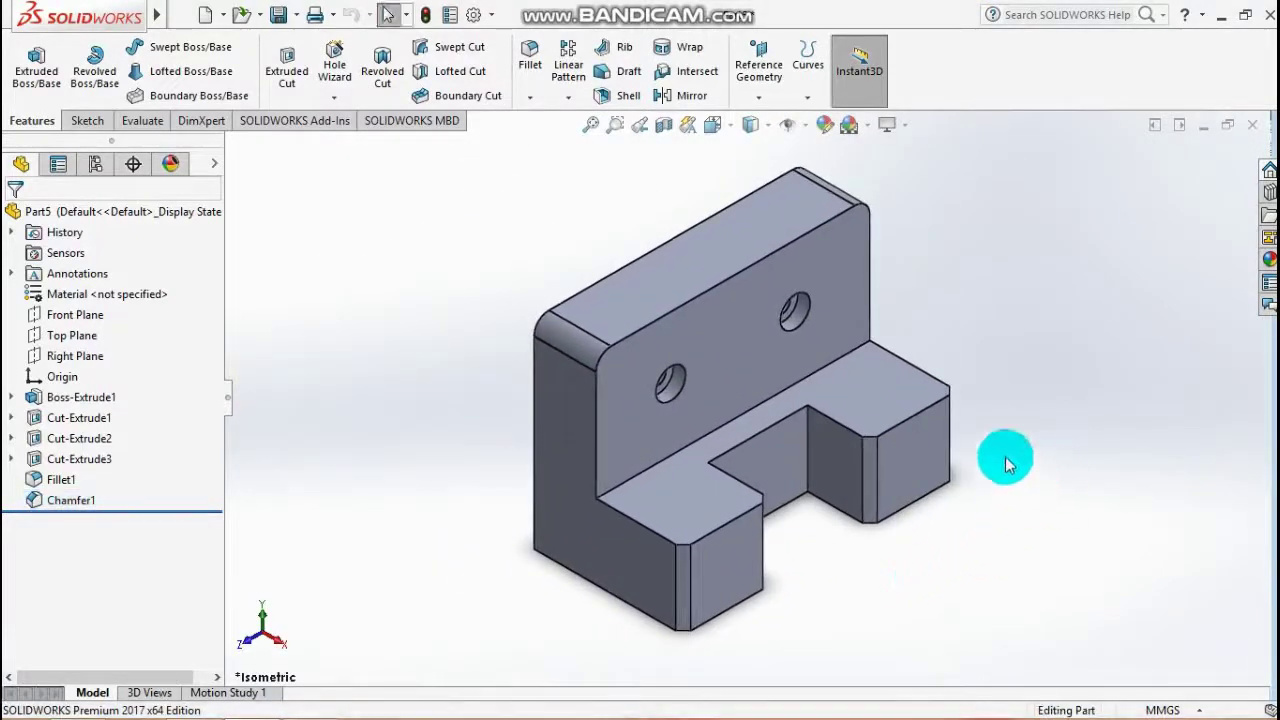
pyautogui.click(279, 15)
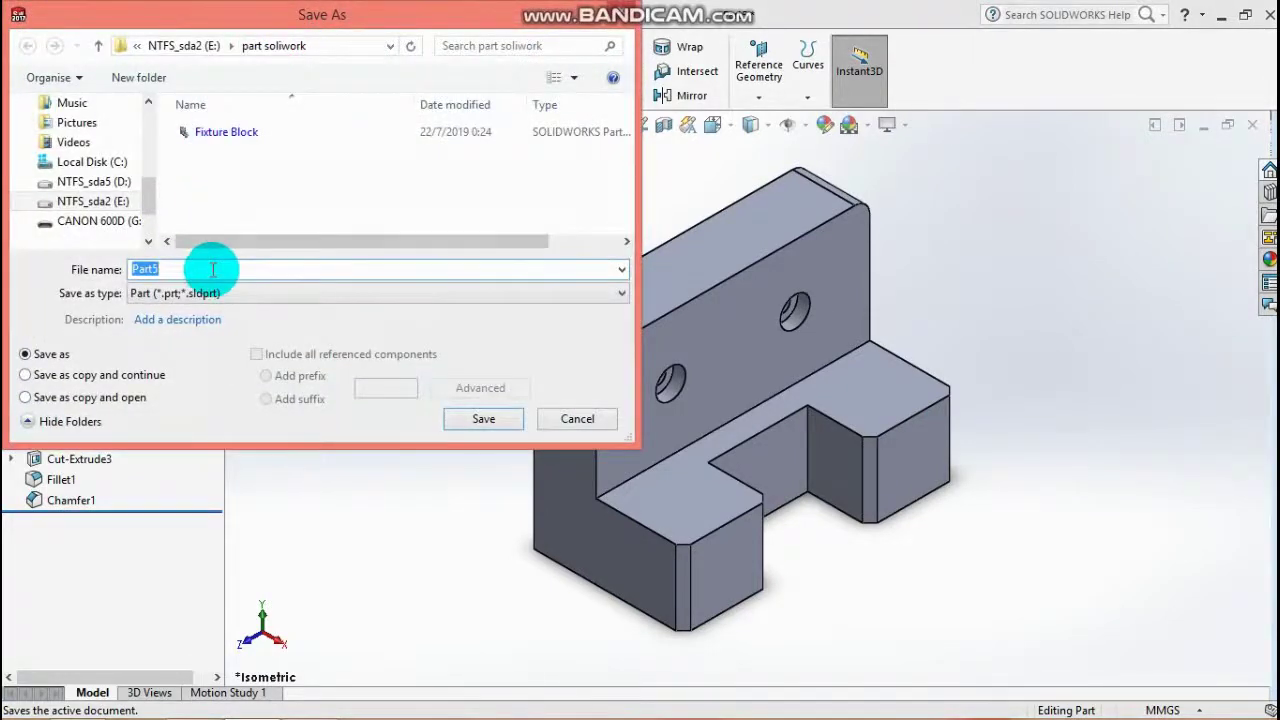
pyautogui.write('Mount Bracket')
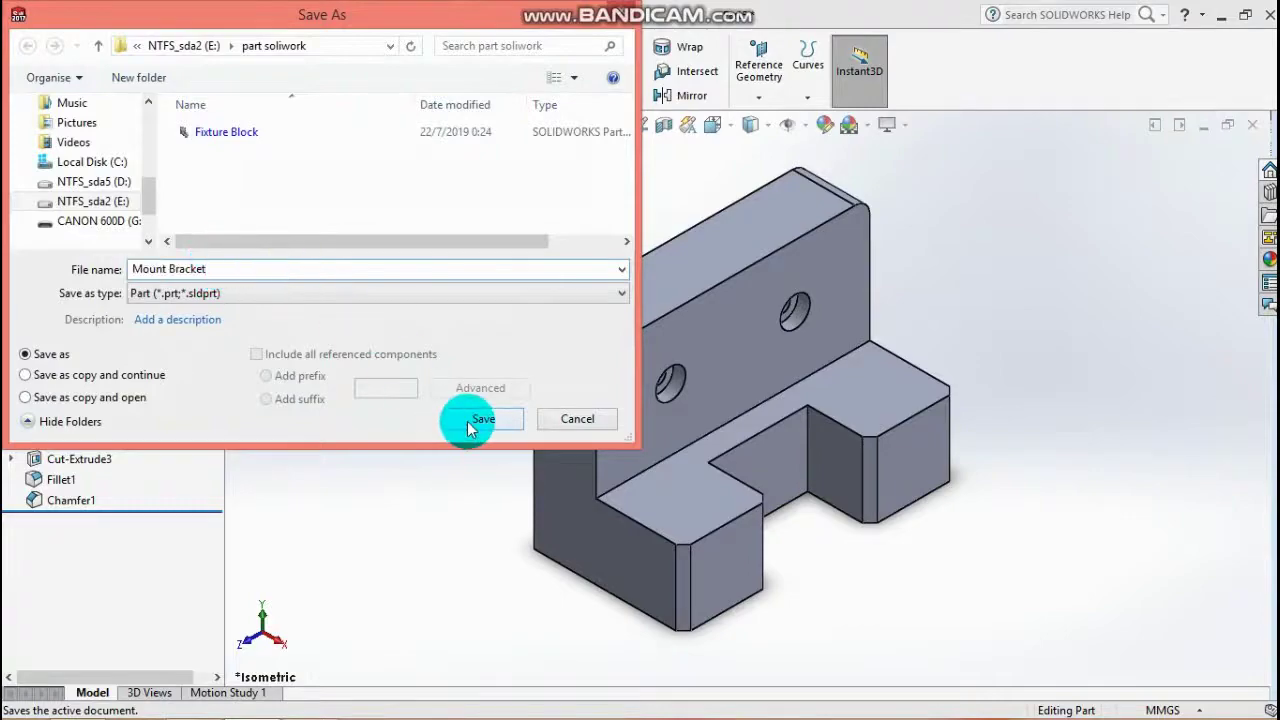